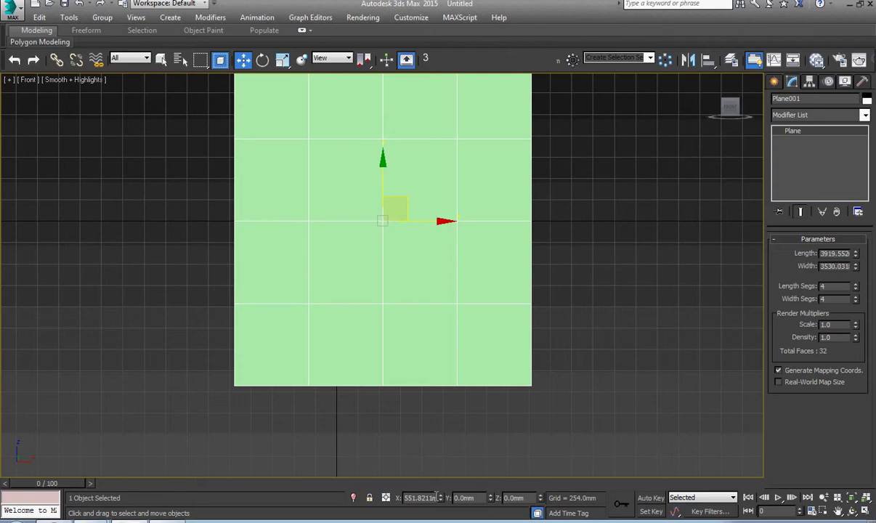
Centre the plane at X 0 and reduce its length and width segments to 1.
right_click(441, 499)
middle_drag(410, 191, 449, 255)
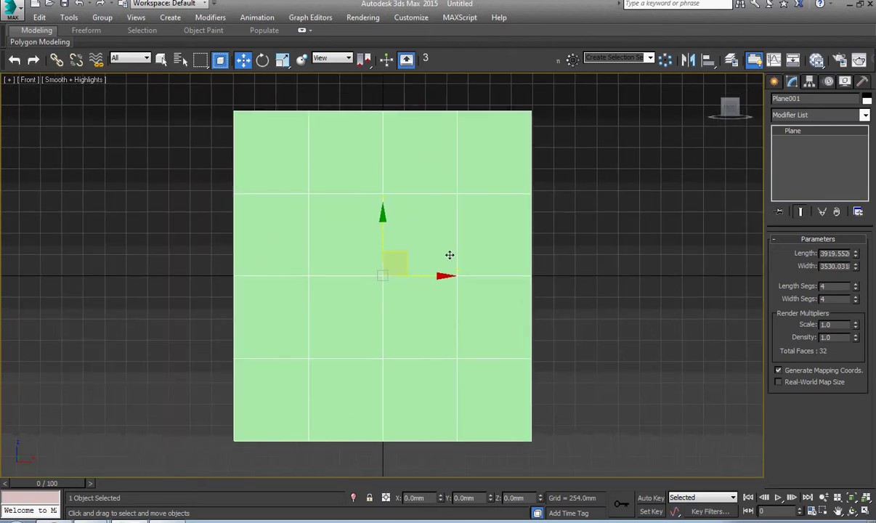
right_click(856, 287)
right_click(856, 299)
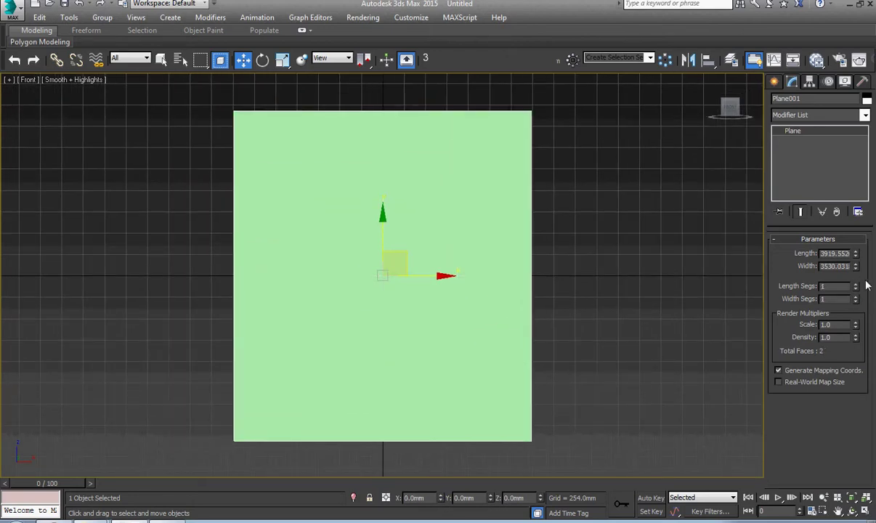
Increase the plane's length to about 5879 mm, making it a tall rectangle, and deselect it.
drag(856, 252, 856, 207)
key(z)
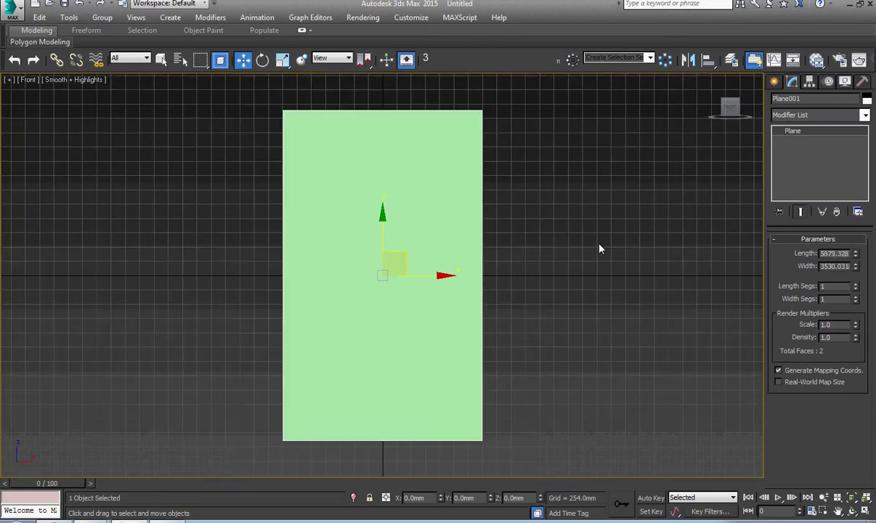
click(567, 256)
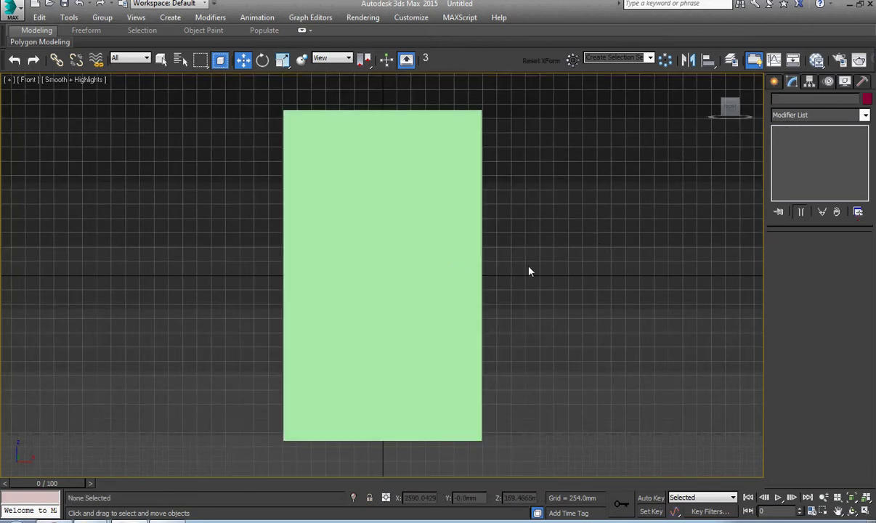
Create a Standard material in the Slate Material Editor and display its parameters.
key(m)
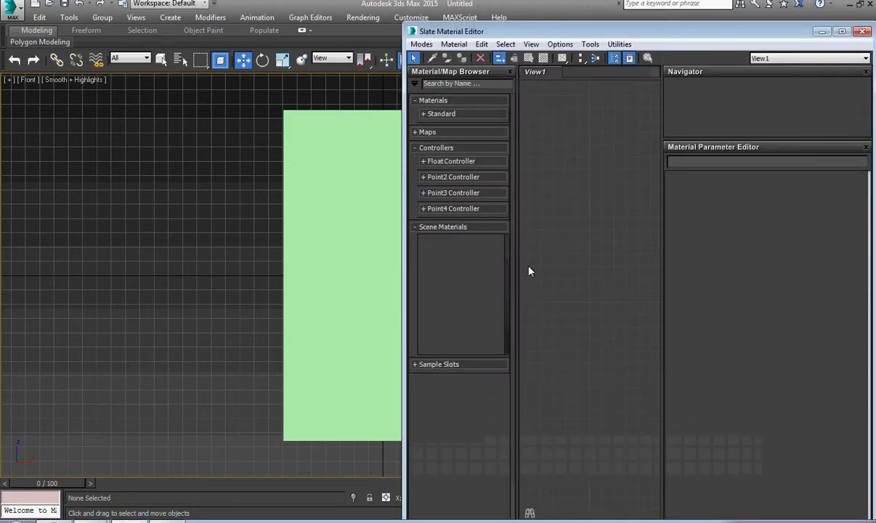
click(588, 168)
right_click(589, 172)
mouse_move(623, 178)
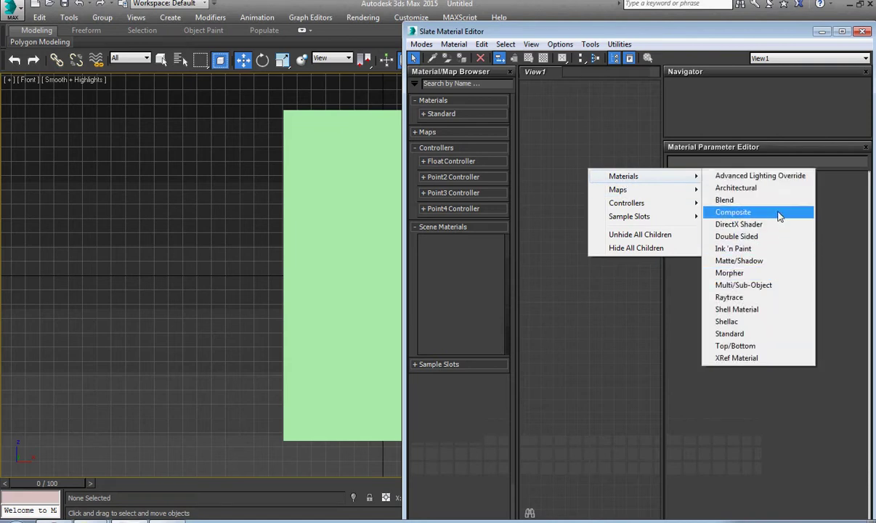
click(749, 334)
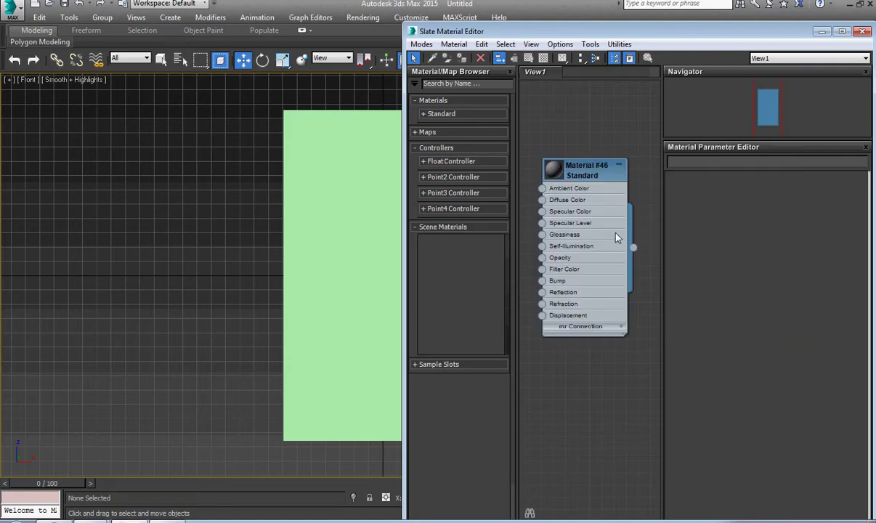
click(574, 168)
double_click(573, 169)
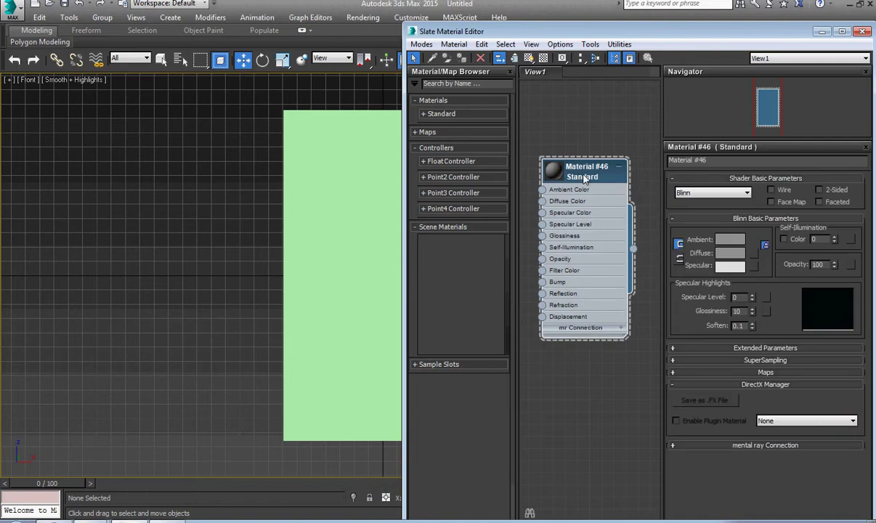
Load the iphone-11-final image from the TURBOSQUID\Iphone folder as the material's diffuse Bitmap map.
click(753, 255)
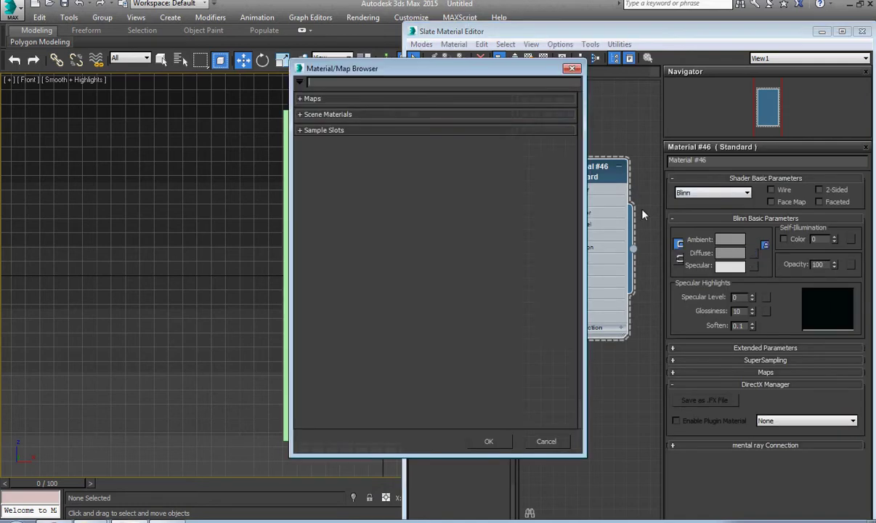
click(319, 99)
click(342, 112)
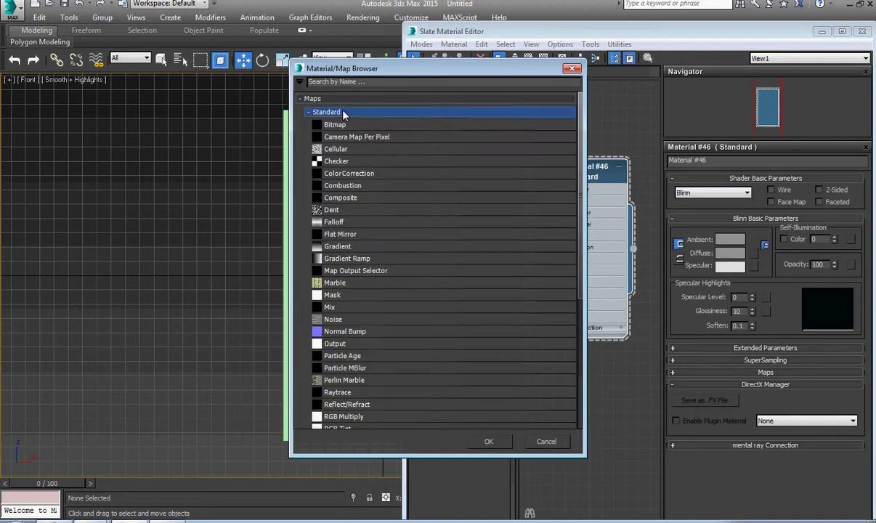
double_click(348, 125)
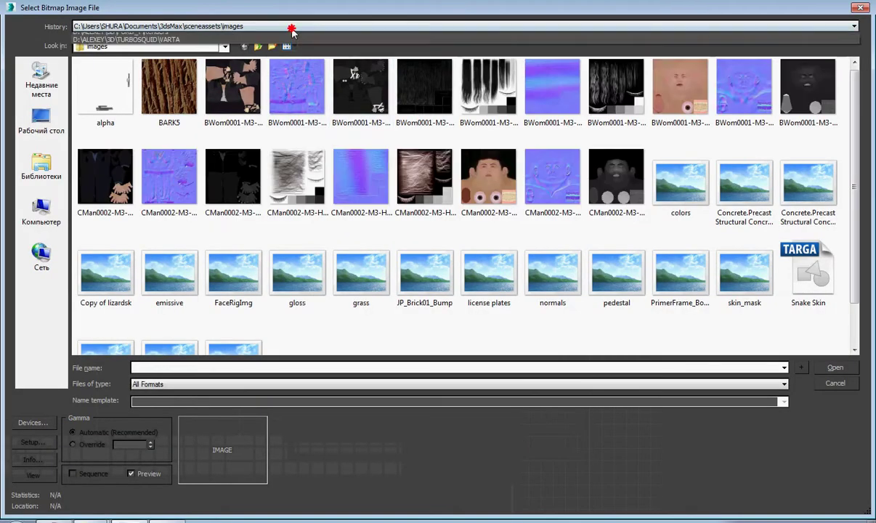
click(348, 26)
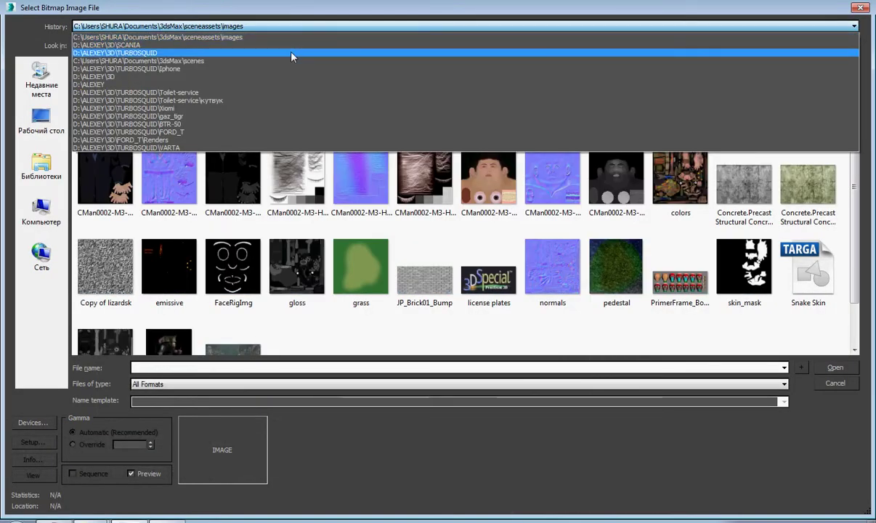
click(292, 54)
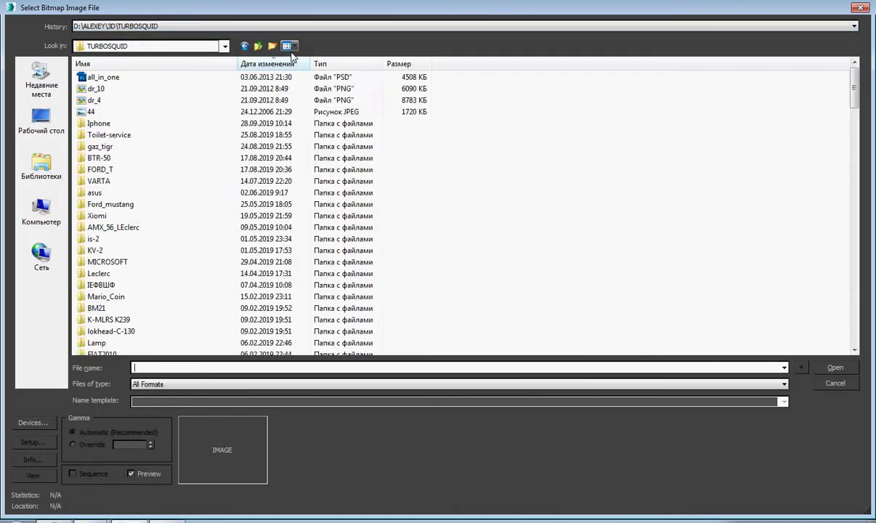
double_click(158, 124)
click(120, 66)
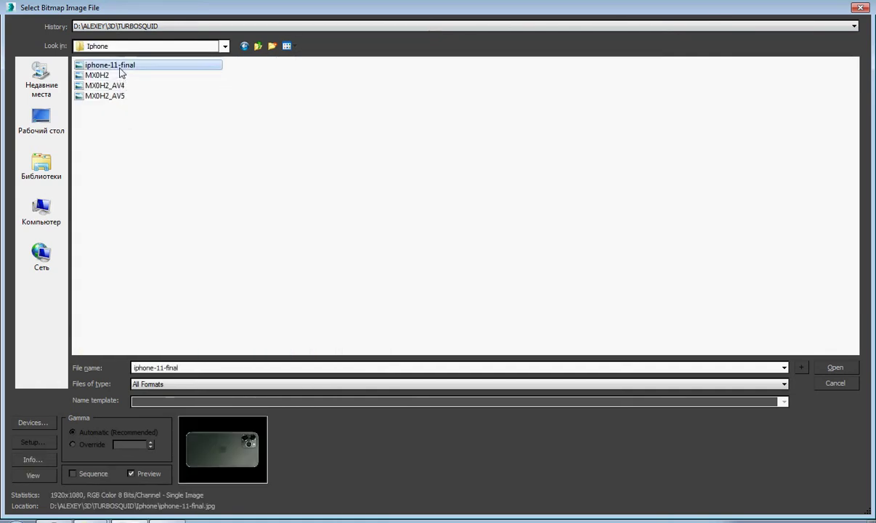
click(97, 75)
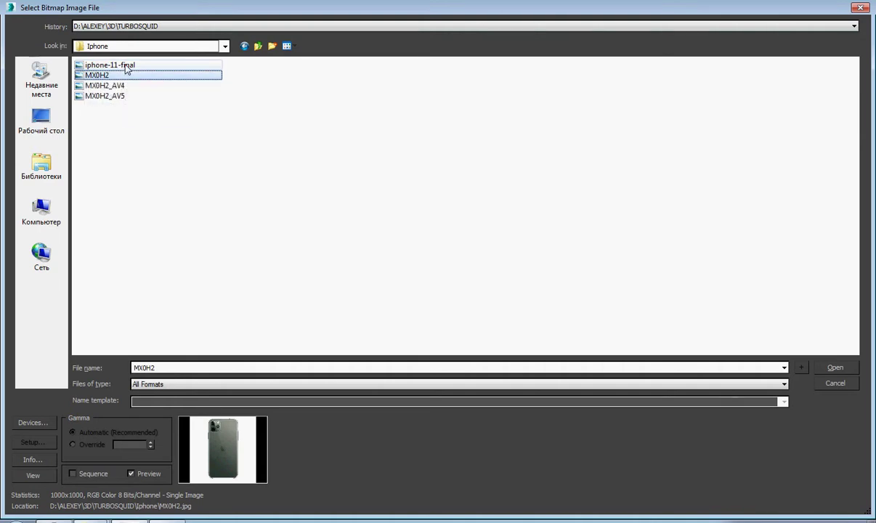
double_click(109, 64)
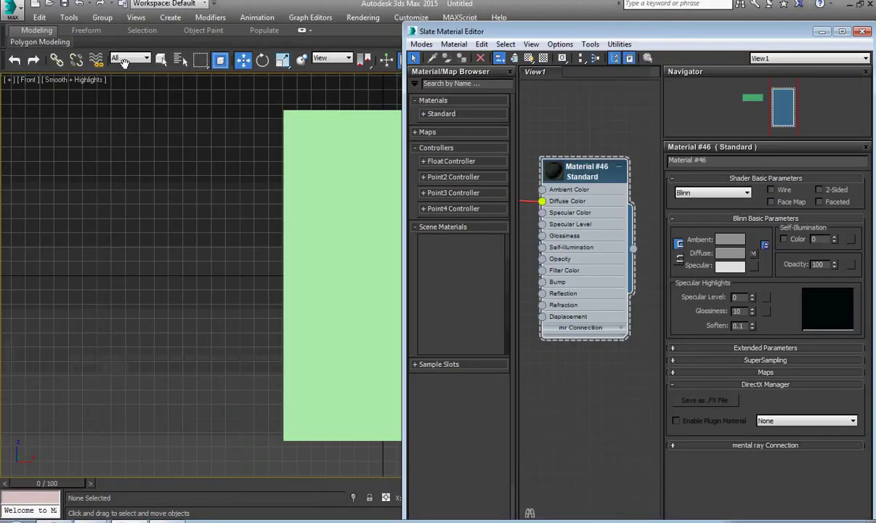
Select the plane in the viewport and assign the new Standard material to it.
drag(671, 42, 133, 190)
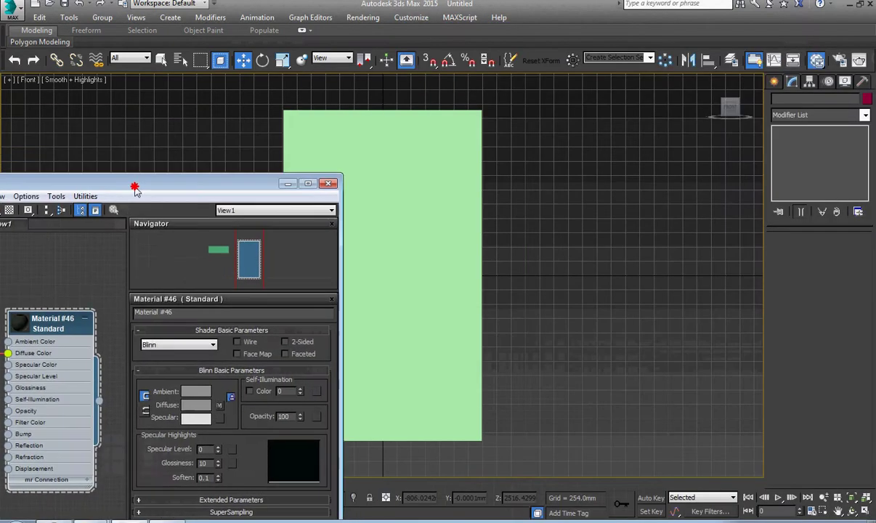
click(290, 176)
drag(303, 187, 374, 182)
drag(620, 150, 639, 108)
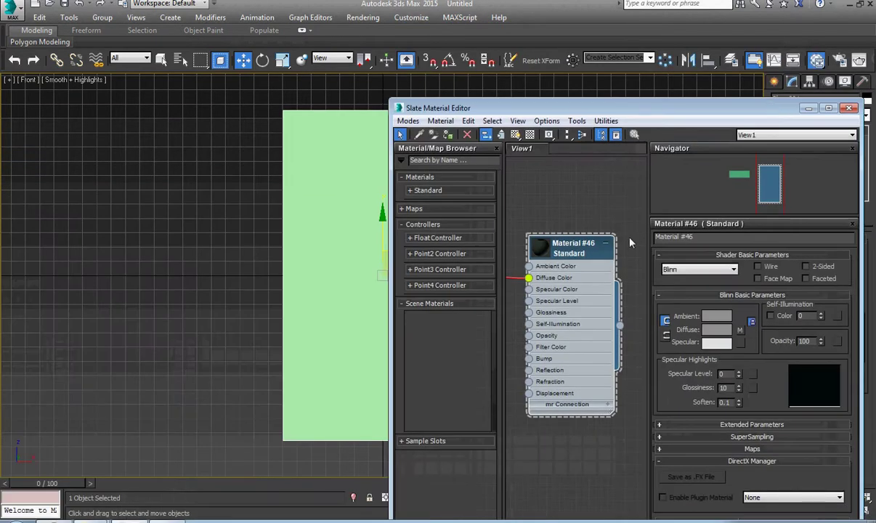
click(448, 135)
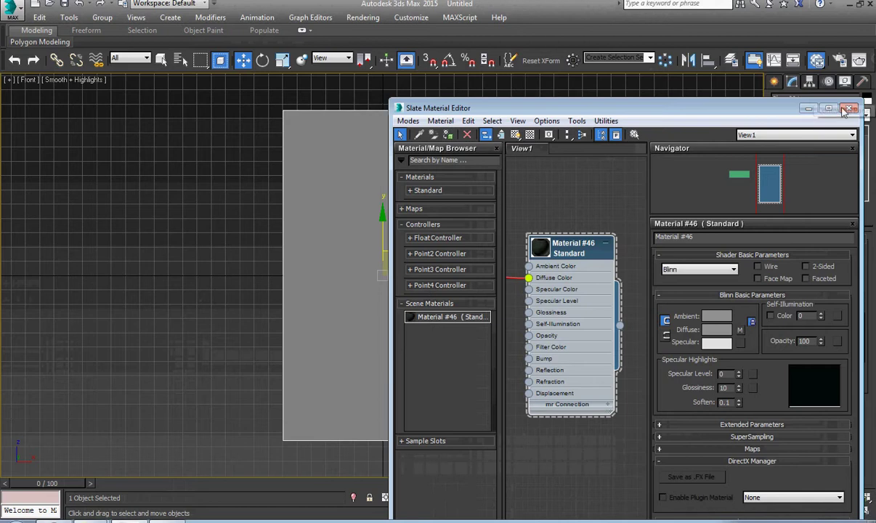
Show the diffuse bitmap on the plane in the viewport and minimize the material editor.
scroll(535, 280, down, 1)
scroll(535, 280, down, 1)
middle_drag(506, 286, 615, 266)
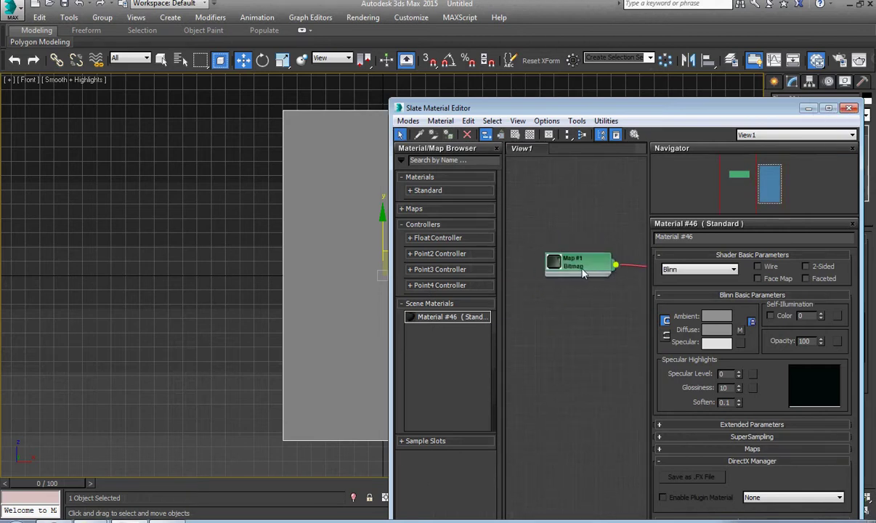
click(514, 134)
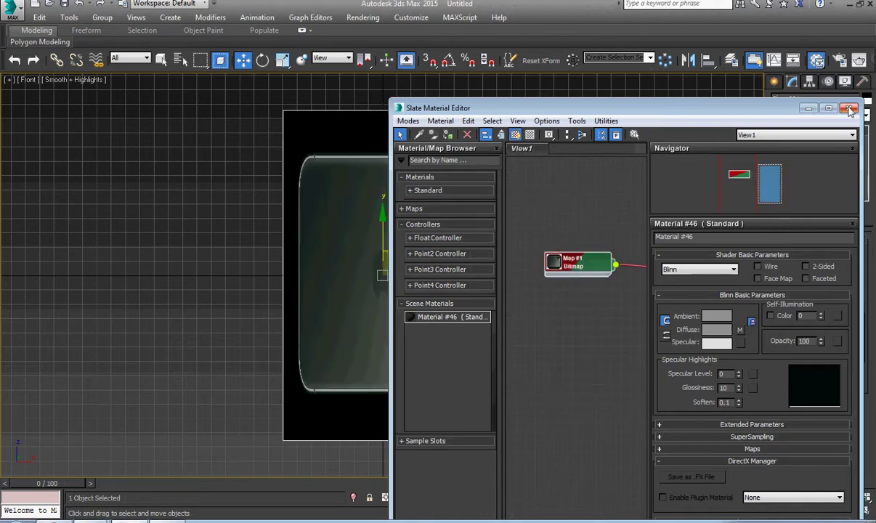
click(808, 107)
click(428, 233)
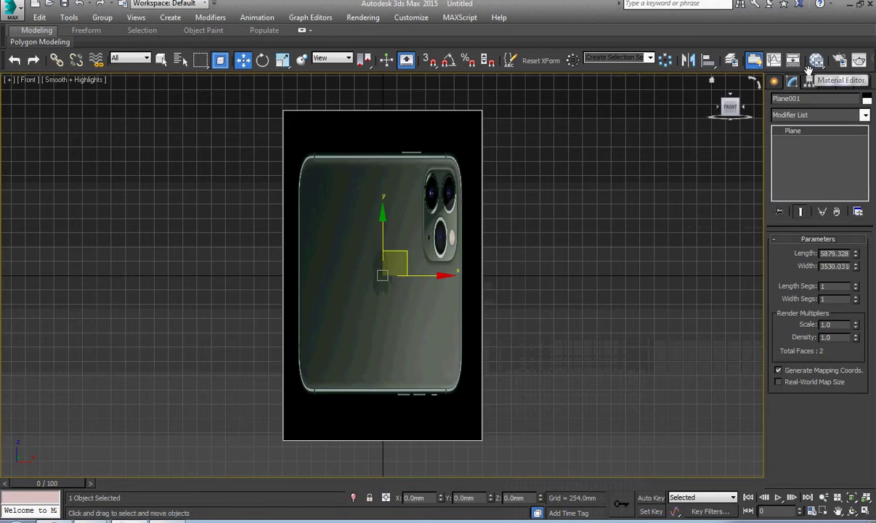
Add a UVW Map modifier to the plane and Bitmap Fit its mapping to the iphone-11-final image.
drag(798, 65, 490, 65)
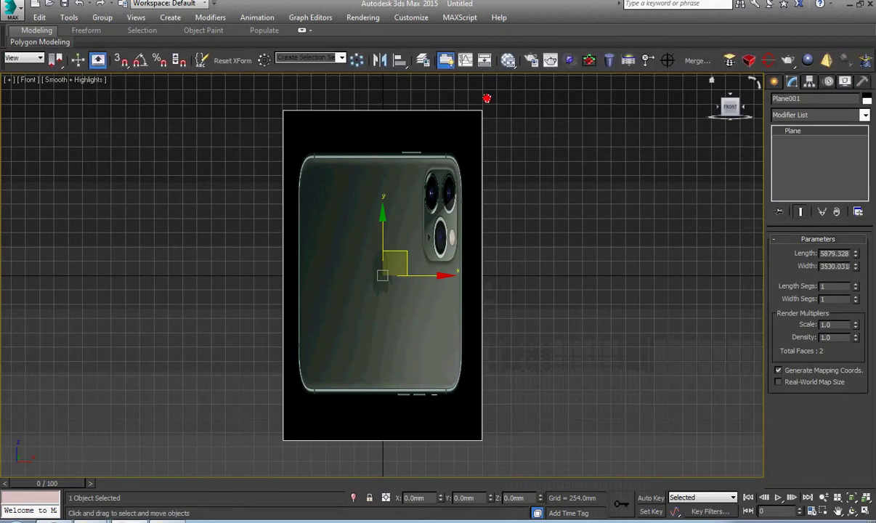
click(749, 60)
scroll(871, 314, down, 5)
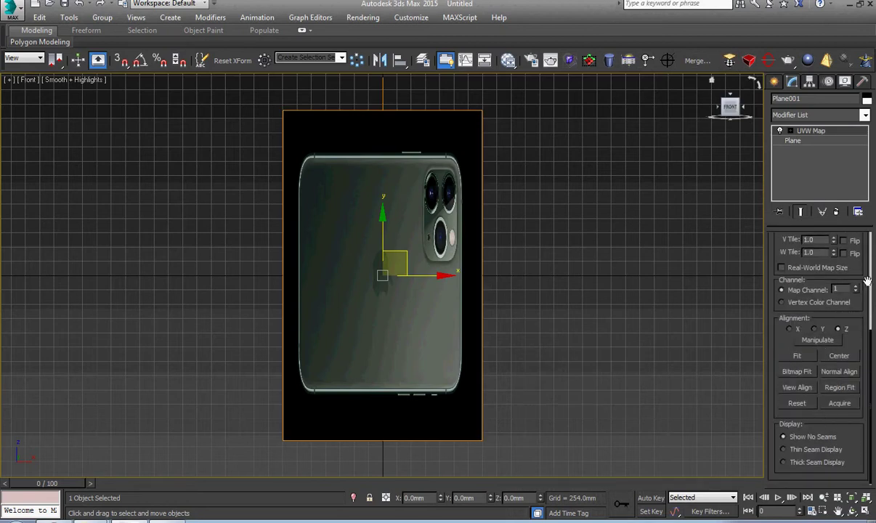
click(796, 371)
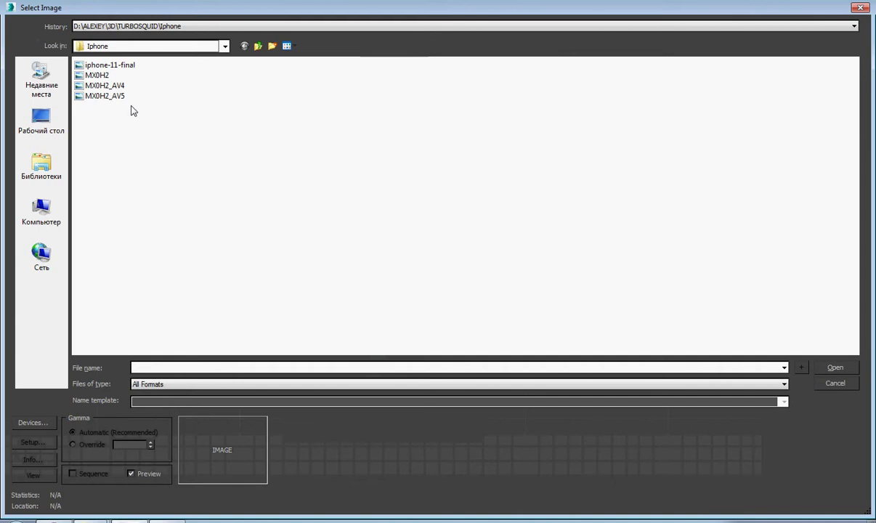
click(122, 66)
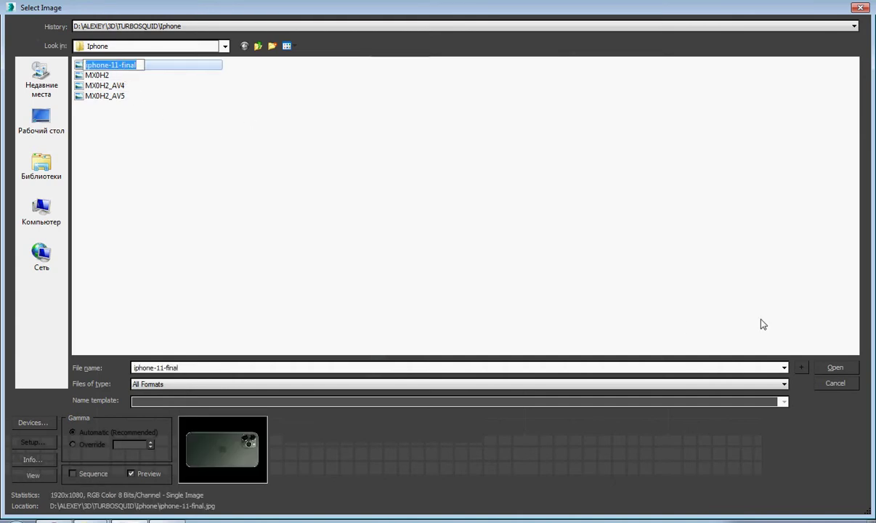
click(833, 368)
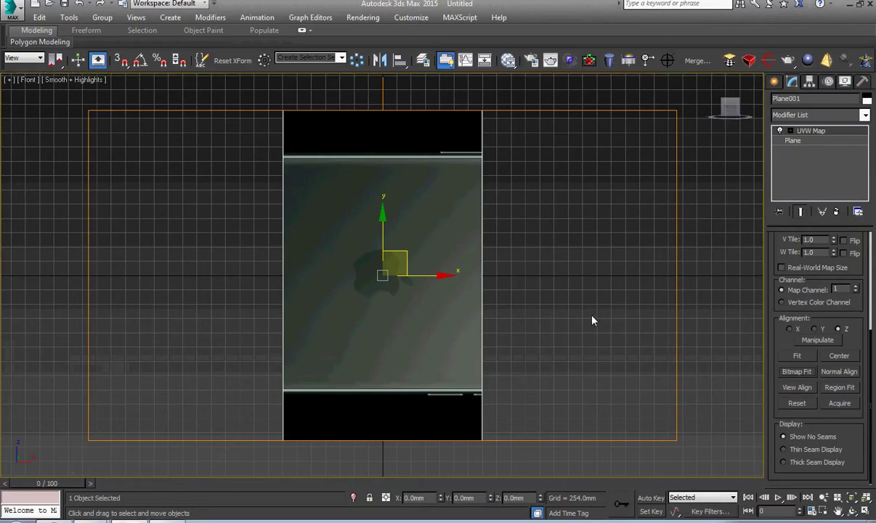
Rotate the UVW Map gizmo 90 degrees with angle snap so the phone image stands upright, cameras at its upper end.
middle_drag(570, 315, 565, 323)
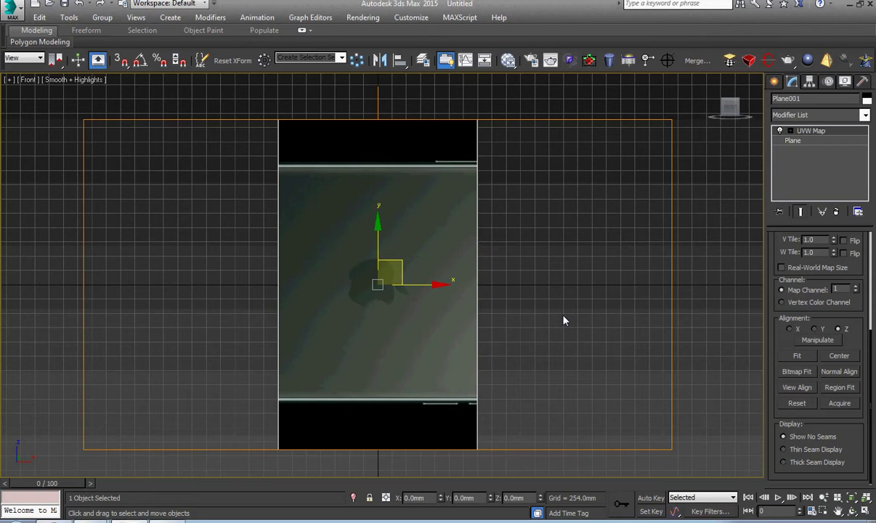
key(1)
right_click(550, 302)
click(573, 327)
drag(402, 244, 316, 217)
key(ctrl+z)
key(a)
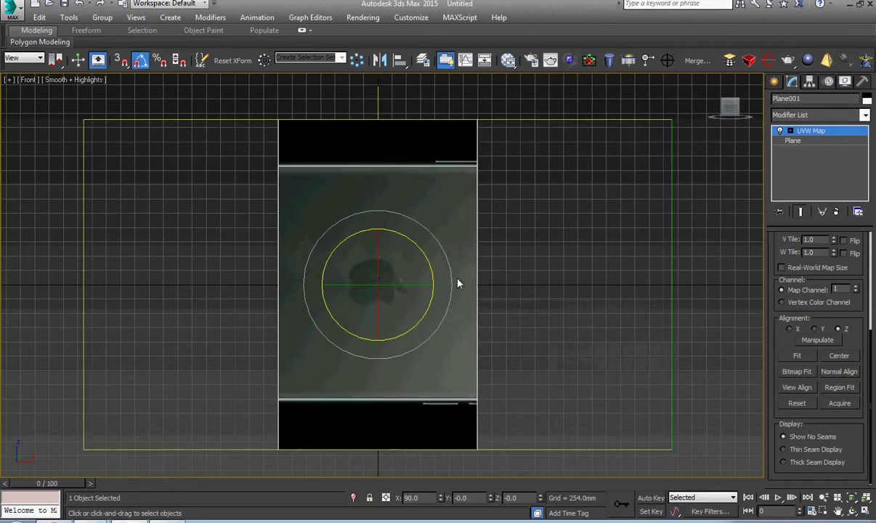
drag(429, 266, 383, 230)
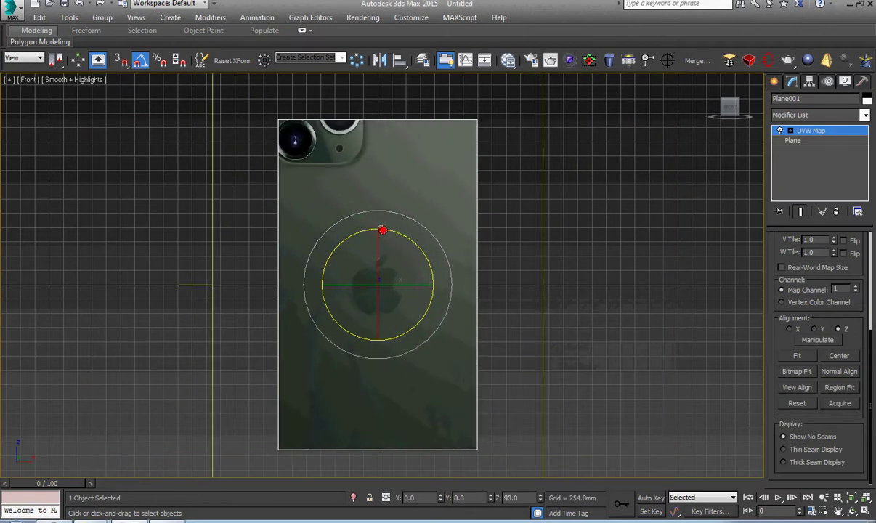
Scale the UVW Map gizmo down uniformly until the whole phone fits on the plane, finish gizmo editing and deselect the plane.
right_click(382, 230)
click(394, 244)
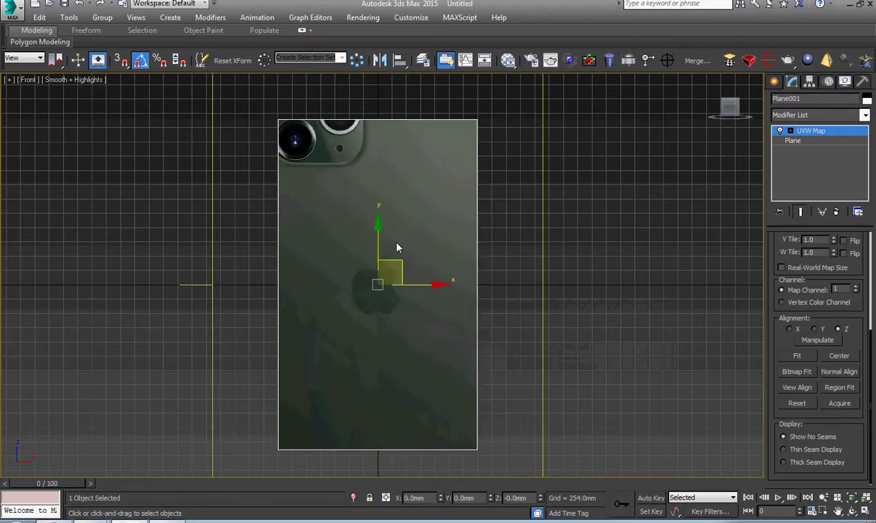
right_click(396, 247)
click(421, 278)
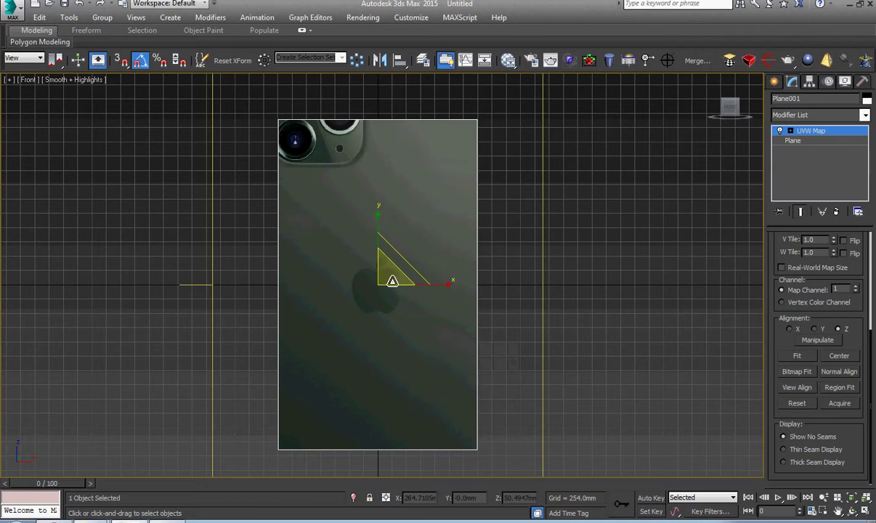
drag(391, 280, 396, 325)
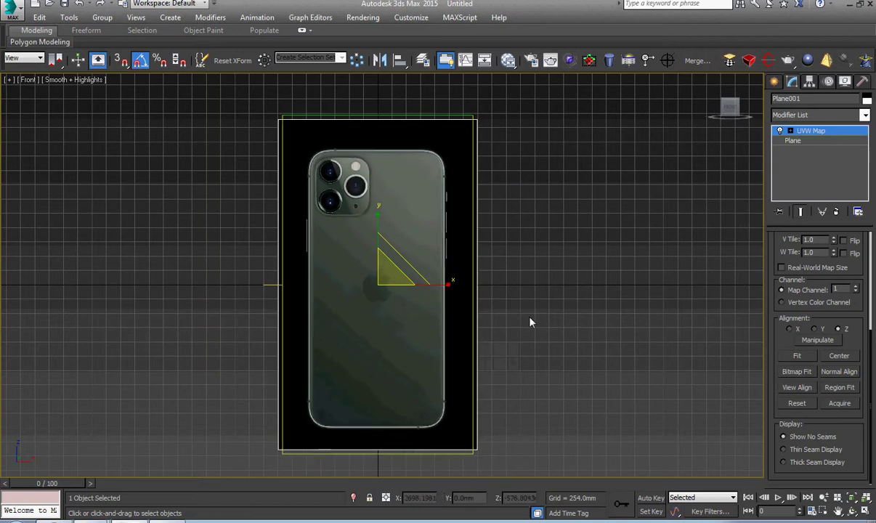
middle_drag(596, 319, 607, 310)
click(790, 131)
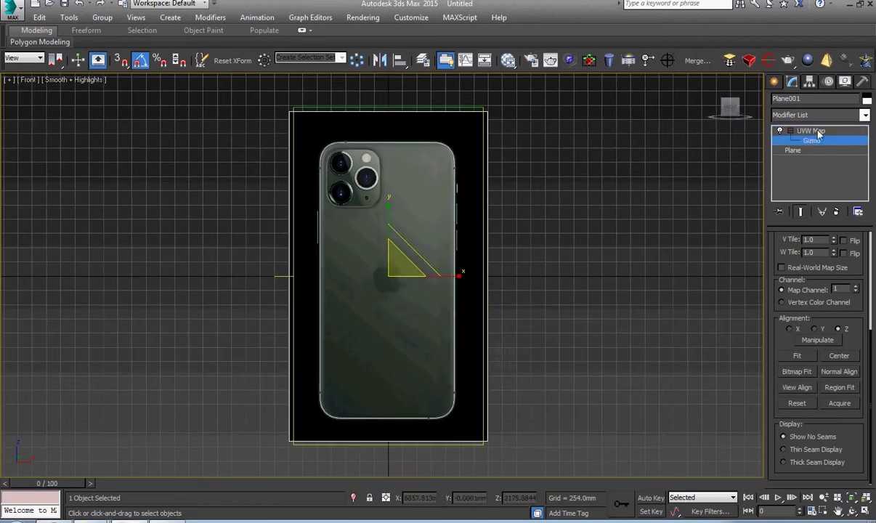
click(817, 131)
click(496, 260)
scroll(366, 221, up, 10)
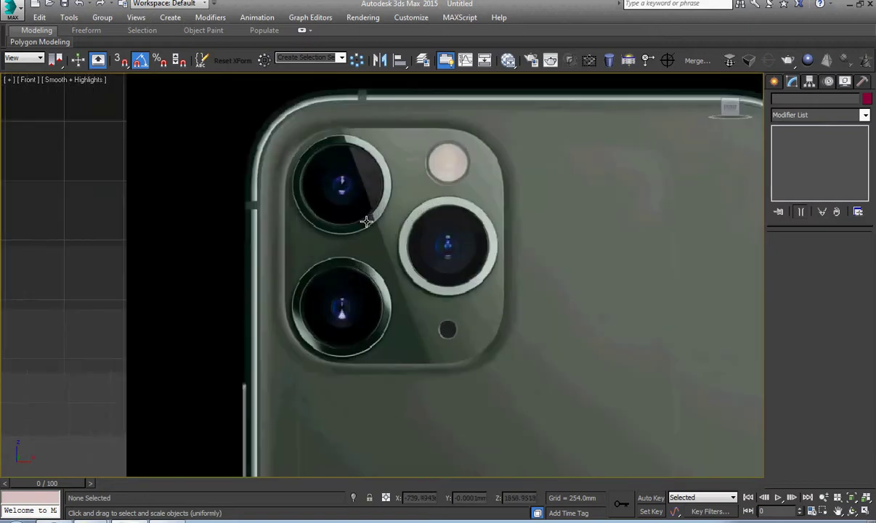
Select the plane and move it in the Top view to about -31318 mm along Y, and deselect it.
scroll(367, 221, down, 8)
key(z)
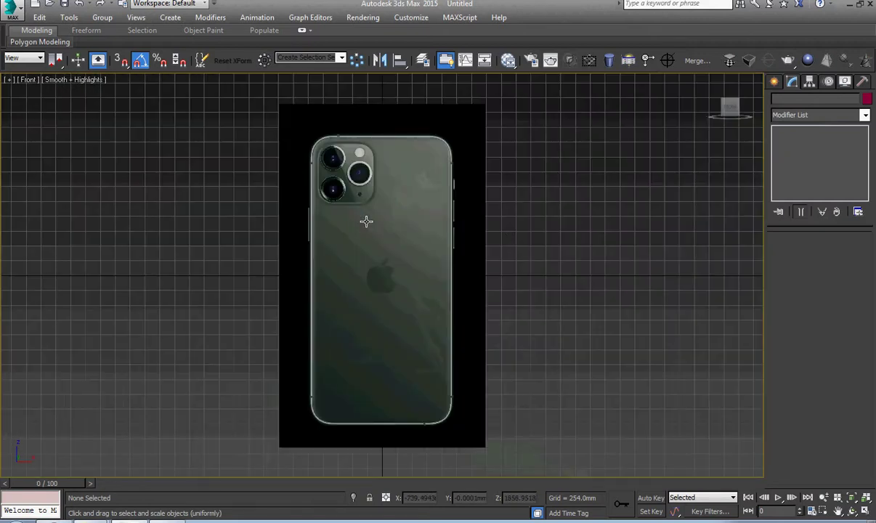
click(463, 219)
right_click(460, 215)
click(479, 240)
key(w)
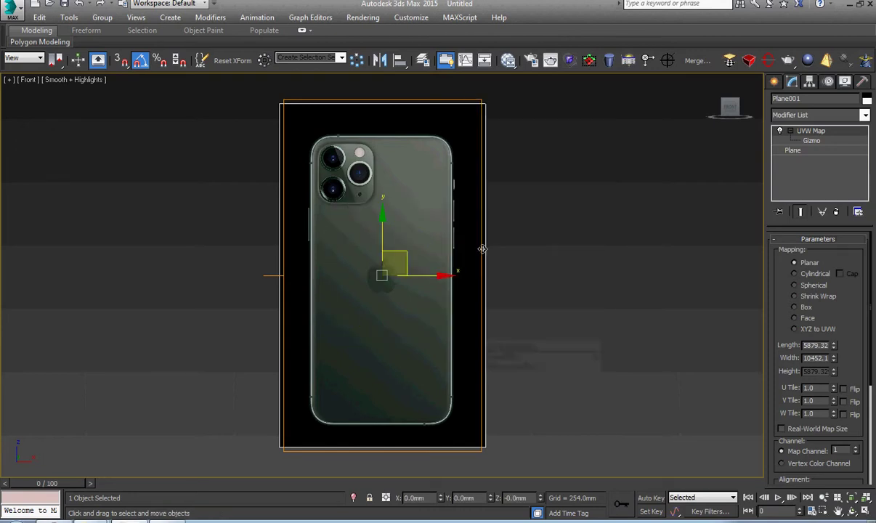
key(t)
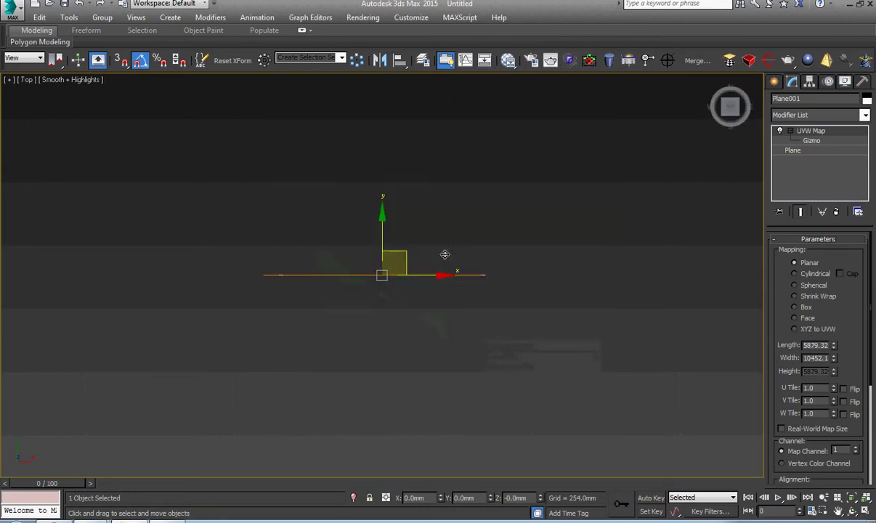
click(454, 252)
drag(622, 223, 211, 321)
scroll(315, 324, down, 5)
drag(315, 329, 324, 461)
click(379, 330)
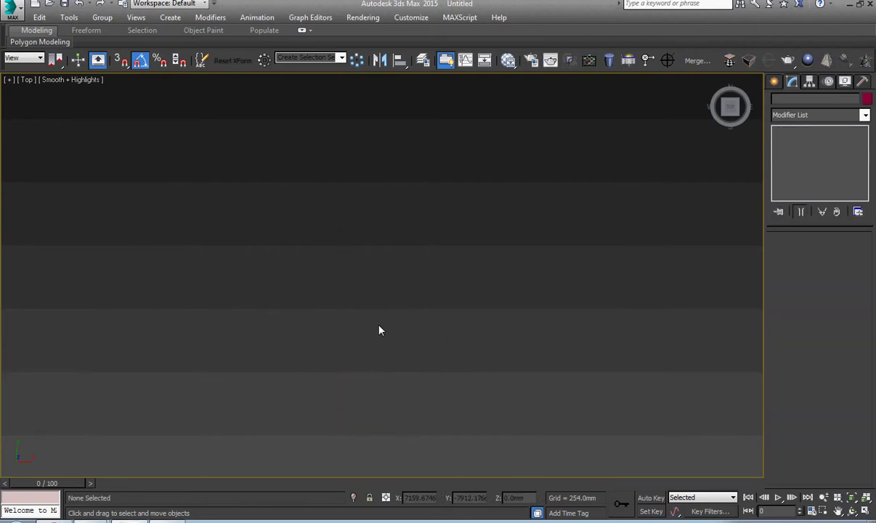
Back in the Front view, set the plane's rendering visibility to 0.7 by object and deselect it.
key(f)
click(379, 330)
right_click(401, 187)
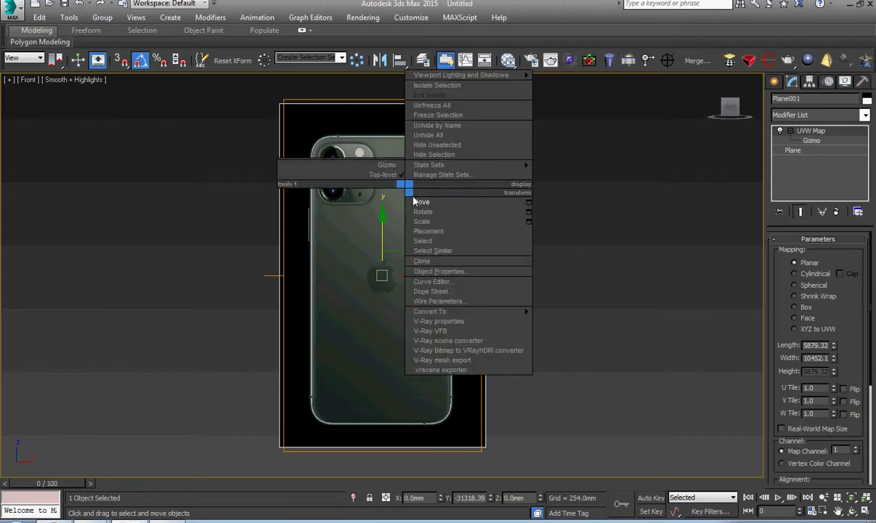
click(441, 271)
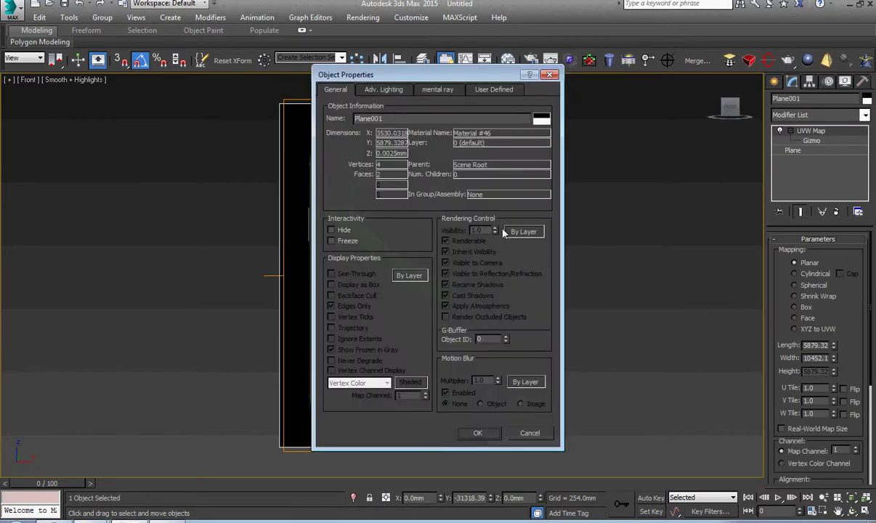
click(508, 232)
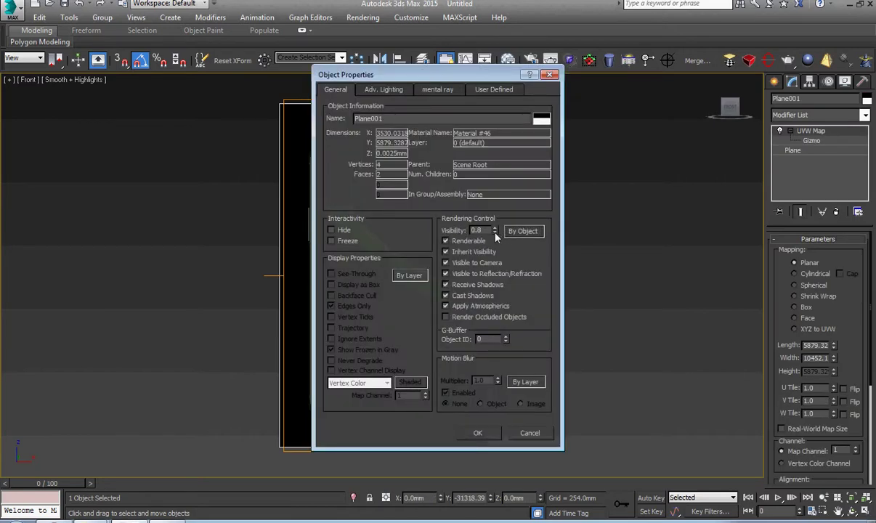
click(478, 432)
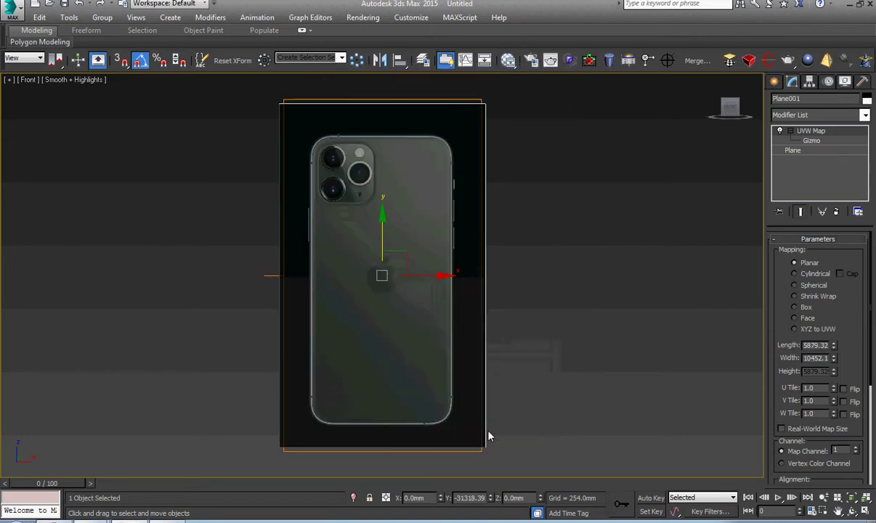
click(596, 338)
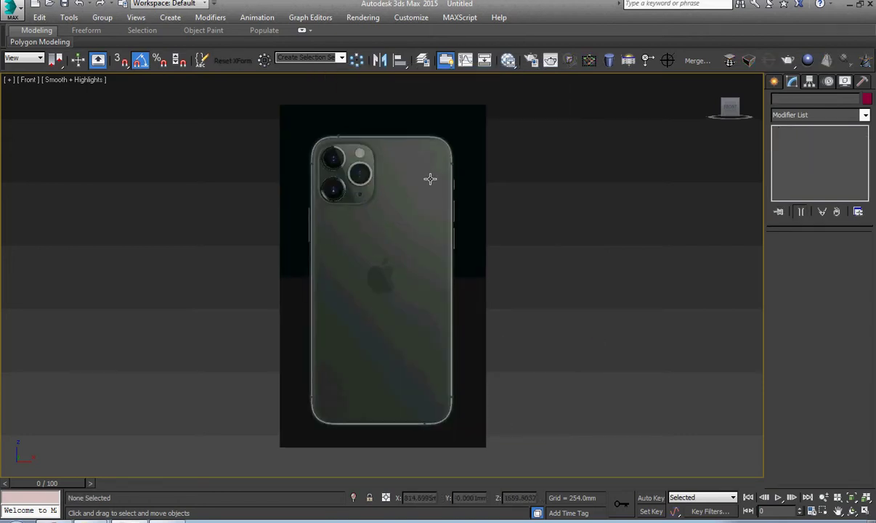
Select the plane and add it to a newly created layer in the Layer Explorer.
click(408, 168)
click(427, 63)
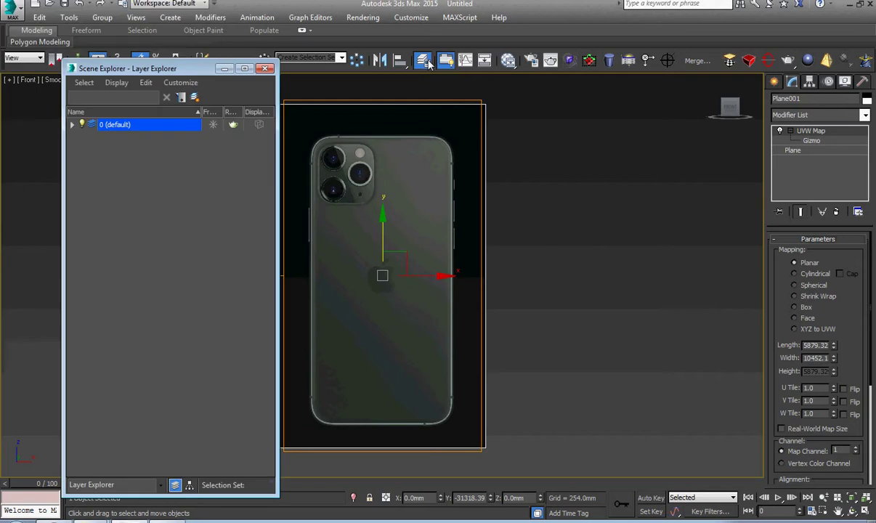
right_click(108, 163)
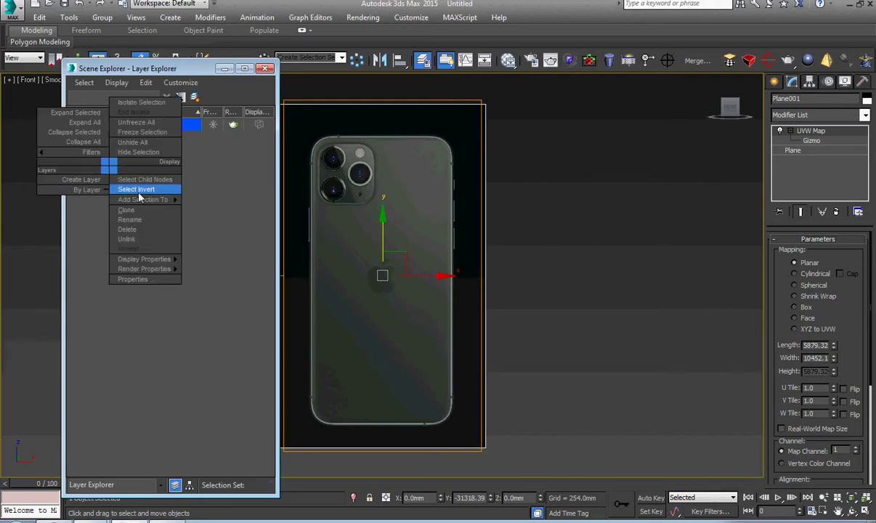
mouse_move(142, 200)
click(210, 199)
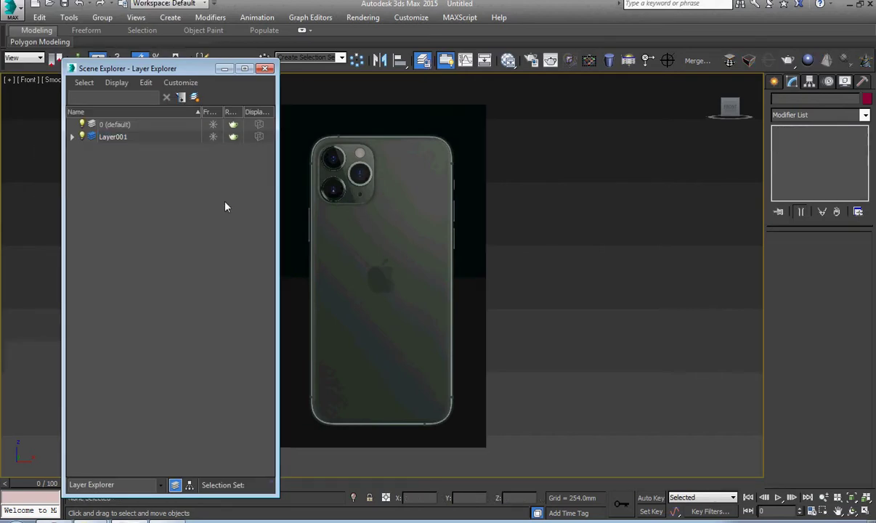
Rename the new layer holding the plane as dr.
click(84, 137)
click(83, 137)
click(89, 137)
double_click(114, 137)
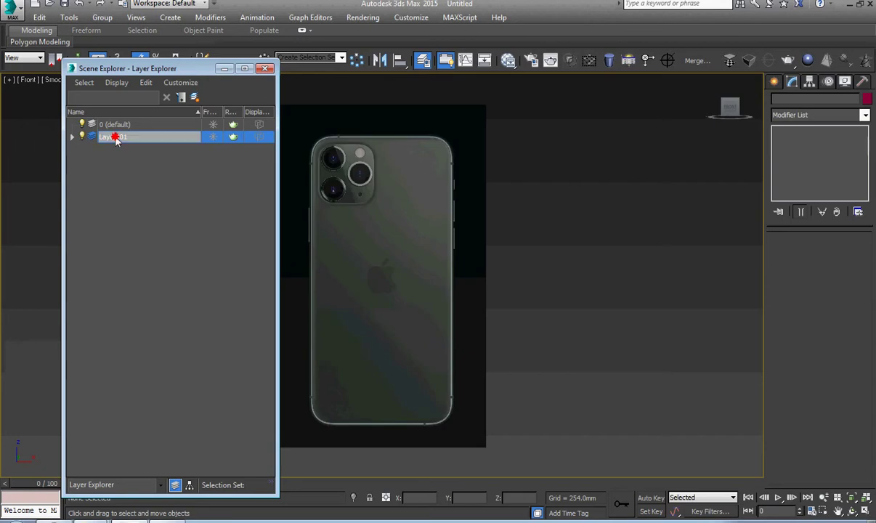
text(s)
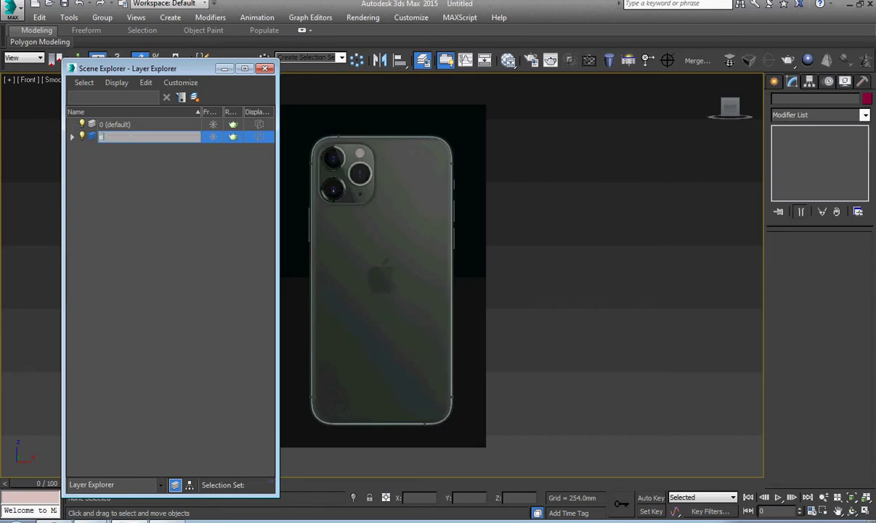
text(BK)
key(Return)
Create a second layer nested inside the dr layer and collapse the dr branch.
right_click(127, 176)
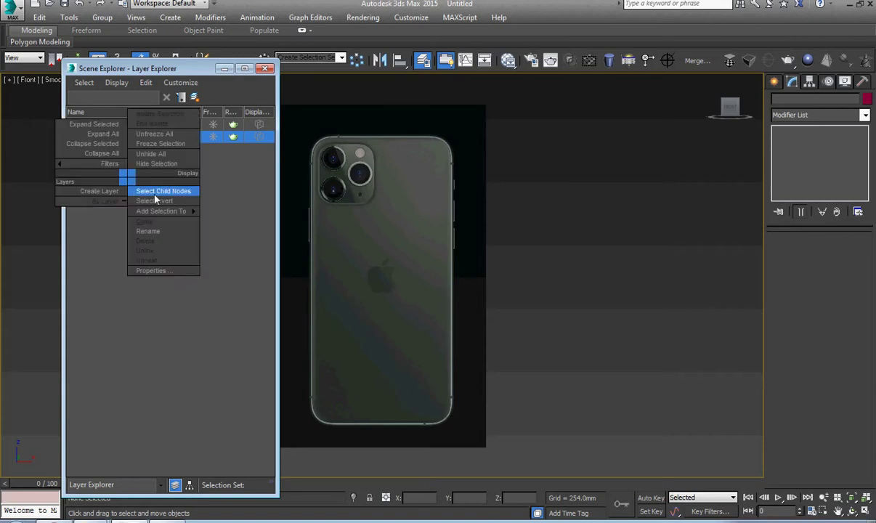
mouse_move(161, 210)
click(228, 210)
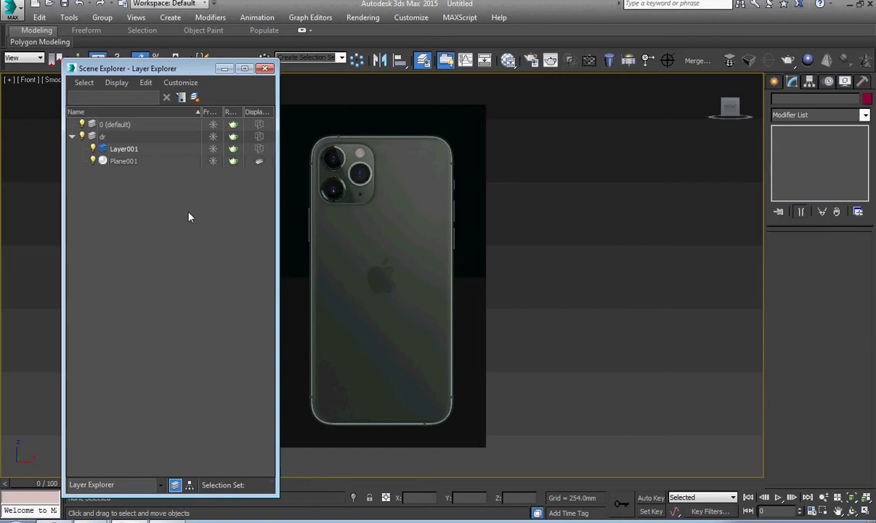
click(138, 150)
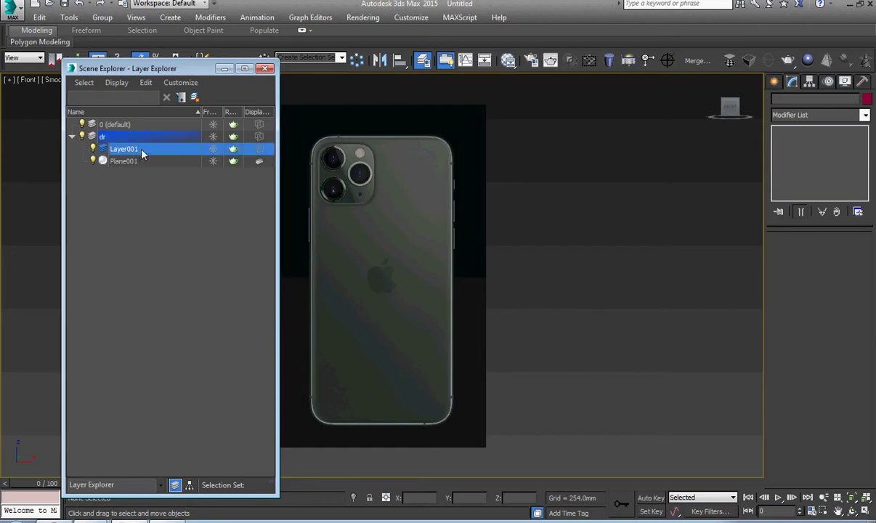
right_click(142, 149)
click(161, 210)
click(72, 137)
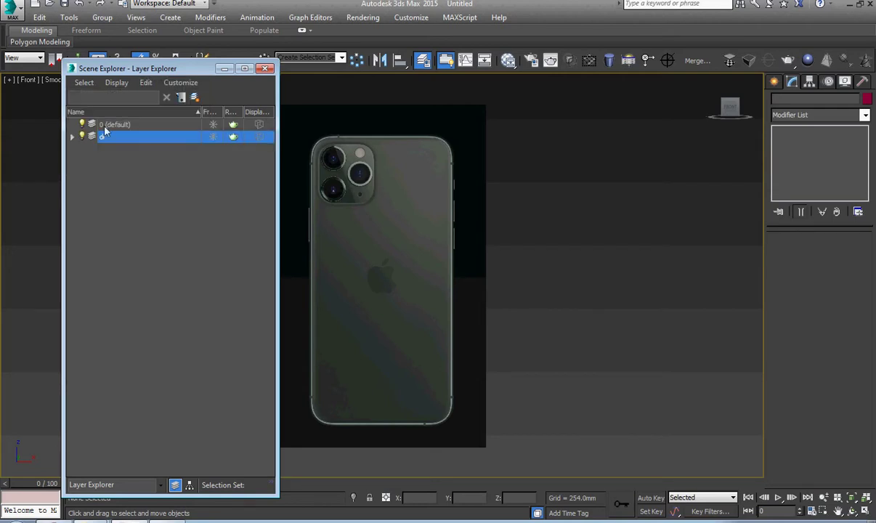
Make Layer001 the new parent of the 0 (default) layer.
click(106, 125)
right_click(114, 118)
mouse_move(151, 152)
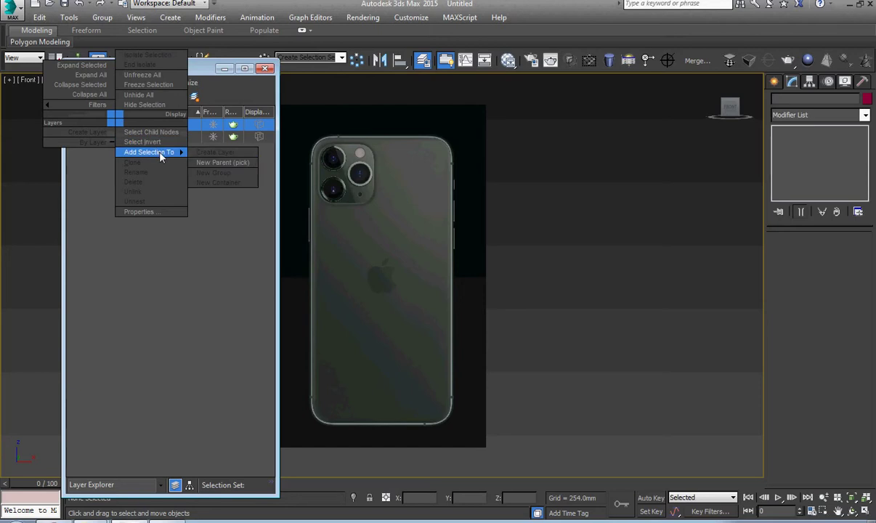
click(208, 163)
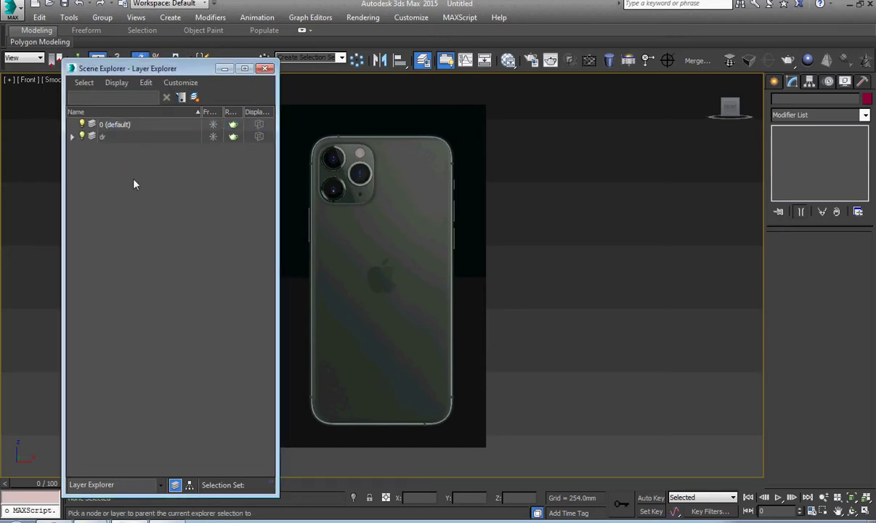
click(116, 124)
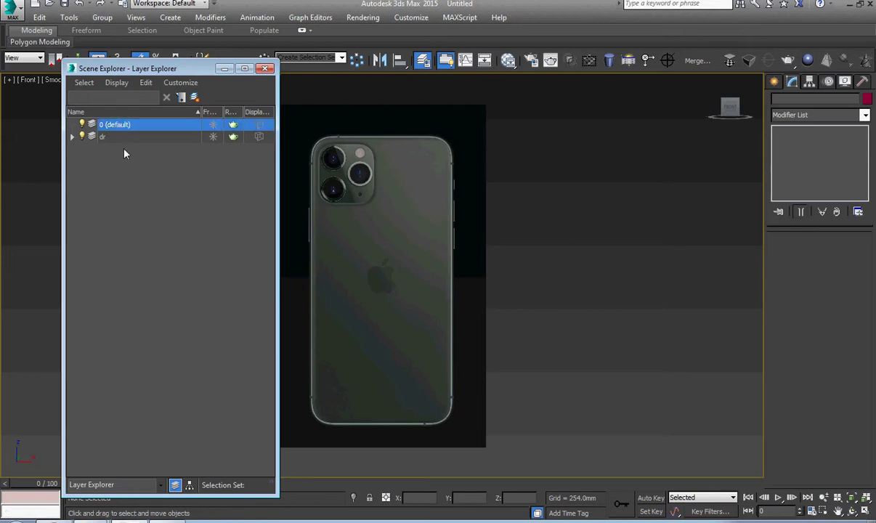
right_click(119, 158)
mouse_move(166, 199)
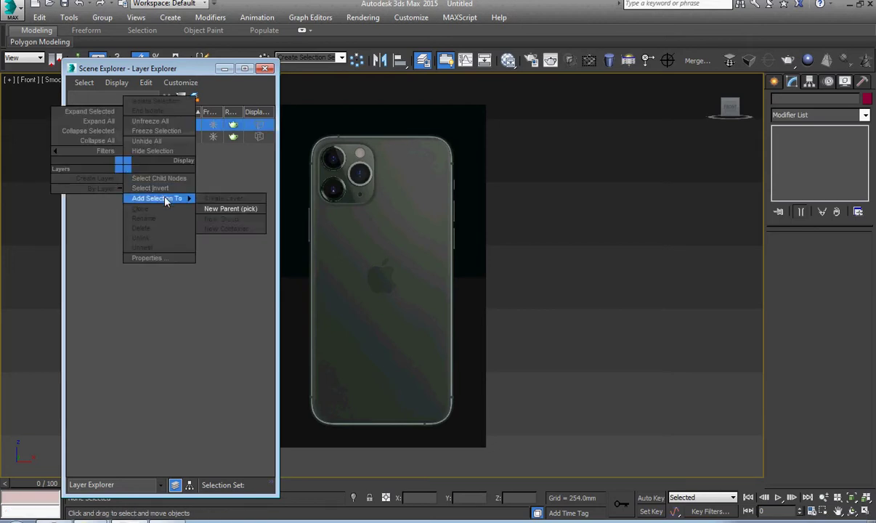
click(226, 209)
click(72, 137)
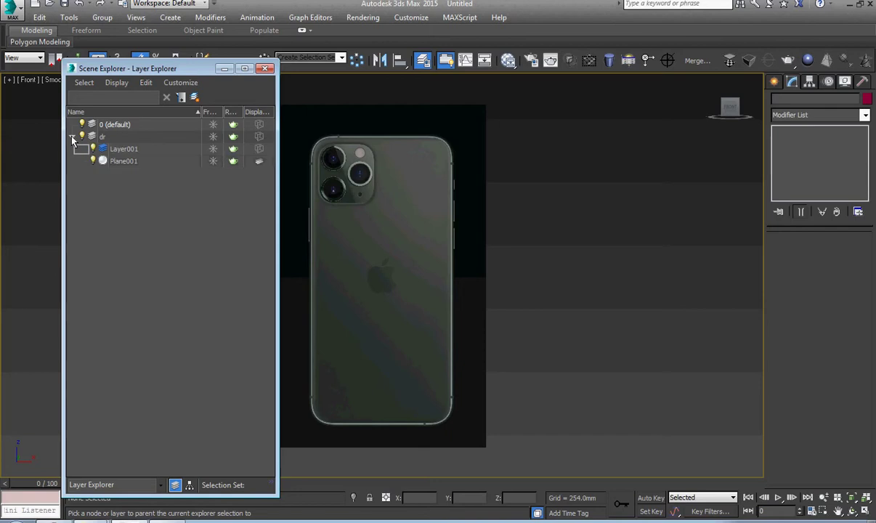
click(116, 149)
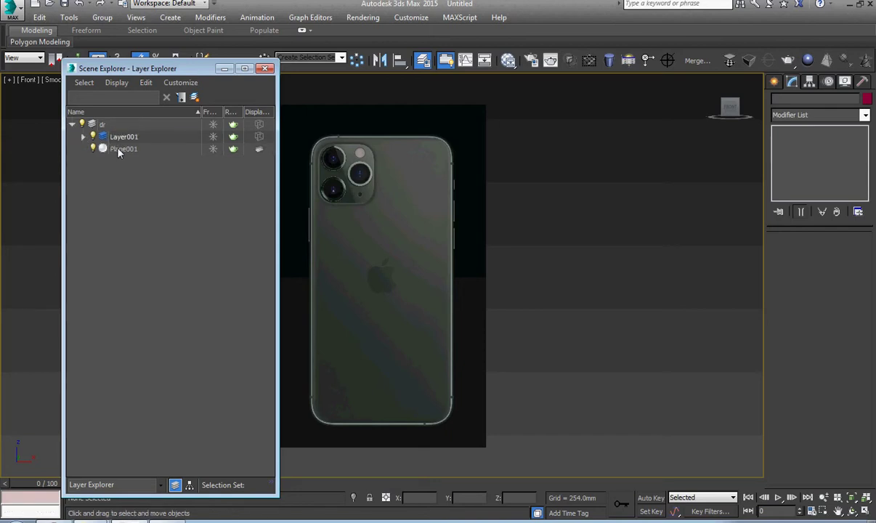
Try to move the 0 (default) layer out of Layer001 in the layer hierarchy.
drag(119, 139, 121, 122)
click(73, 123)
click(73, 125)
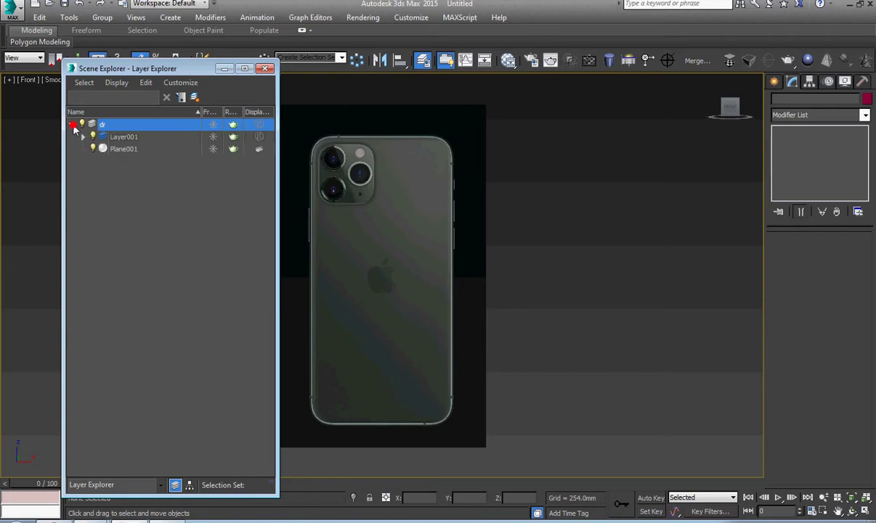
click(124, 137)
click(84, 137)
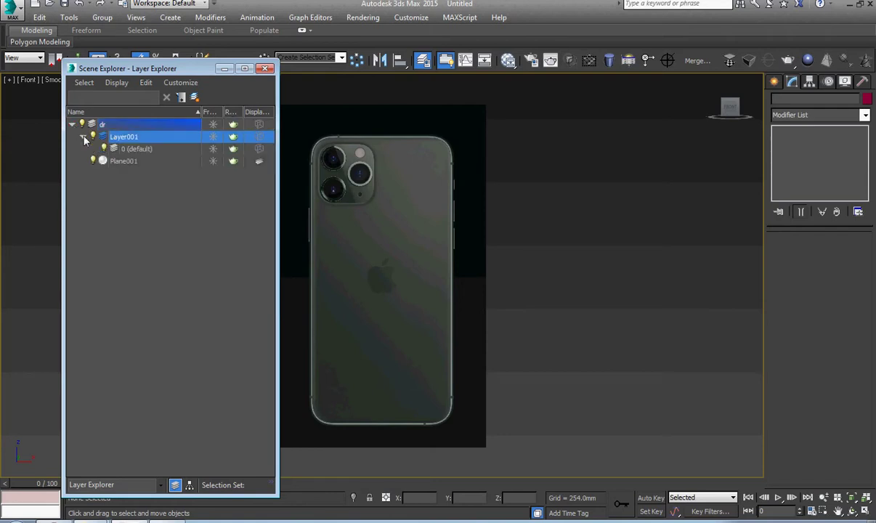
drag(133, 150, 128, 192)
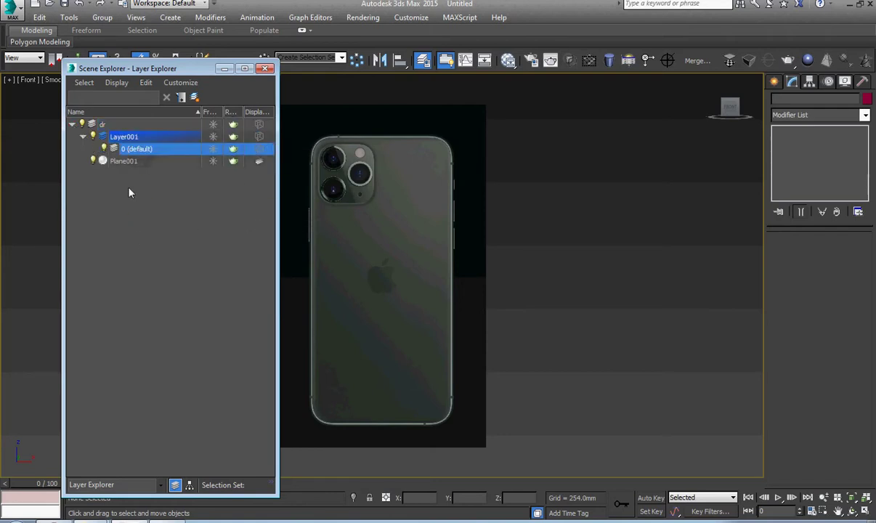
click(133, 149)
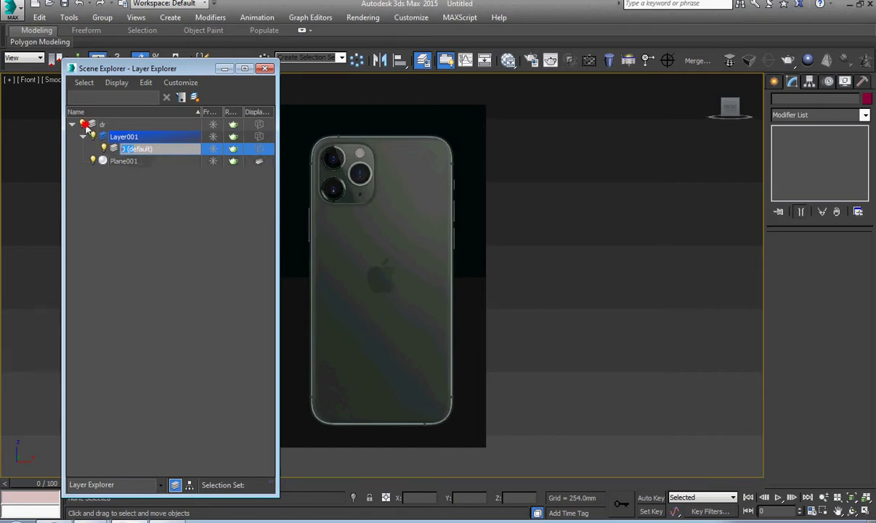
mouse_move(86, 125)
mouse_down()
mouse_move(133, 116)
mouse_move(141, 149)
mouse_move(144, 139)
mouse_move(133, 144)
mouse_move(135, 167)
mouse_up()
click(148, 183)
Try again to separate the 0 (default) layer from Layer001, using the layers' own commands and direct repositioning.
click(140, 149)
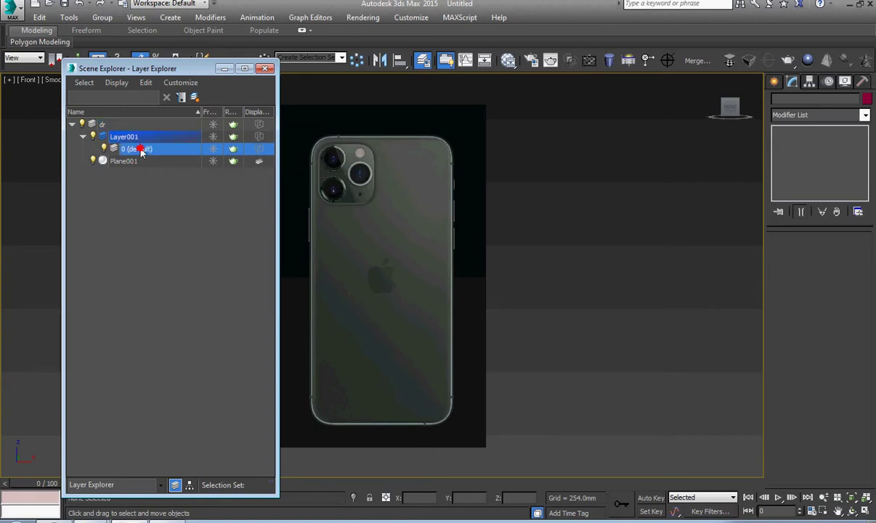
right_click(141, 149)
click(174, 251)
click(127, 129)
right_click(126, 128)
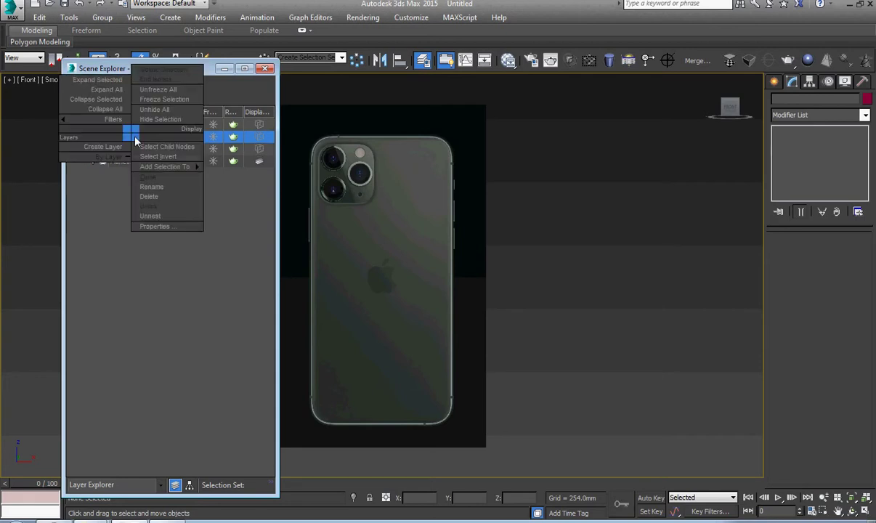
click(151, 189)
mouse_move(124, 148)
mouse_down()
mouse_move(151, 141)
mouse_move(142, 125)
mouse_move(156, 230)
mouse_move(129, 151)
mouse_move(182, 130)
mouse_move(162, 140)
mouse_move(155, 127)
mouse_move(136, 135)
mouse_move(74, 129)
mouse_up()
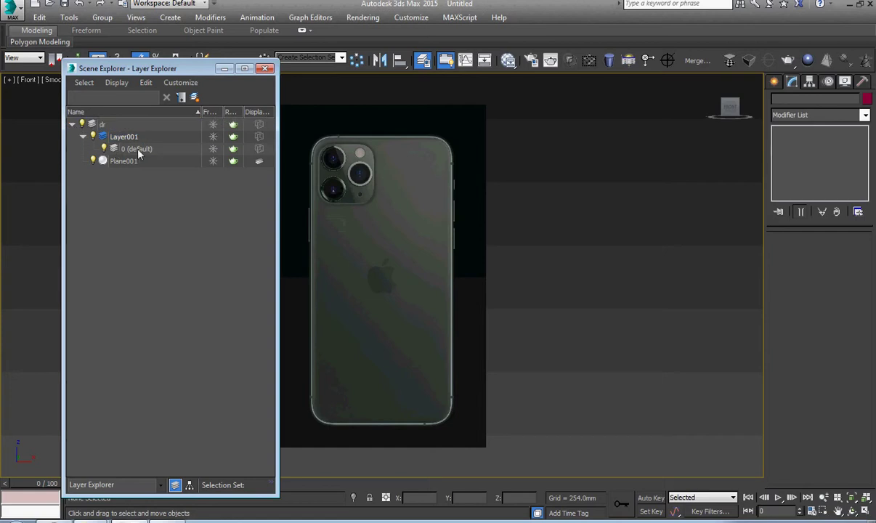
drag(138, 151, 116, 113)
click(148, 202)
Freeze the phone image plane and turn off Show Frozen in Gray in its by-object display properties.
click(327, 167)
middle_drag(486, 257, 568, 270)
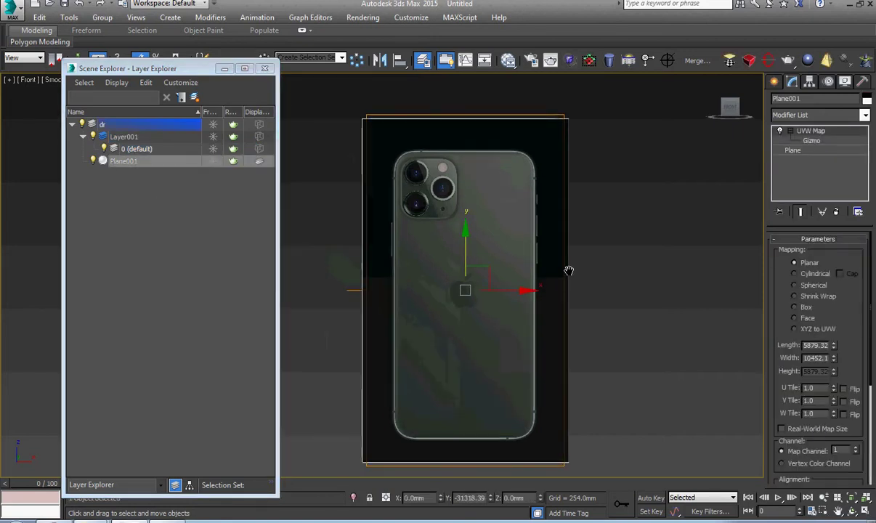
click(213, 161)
right_click(178, 167)
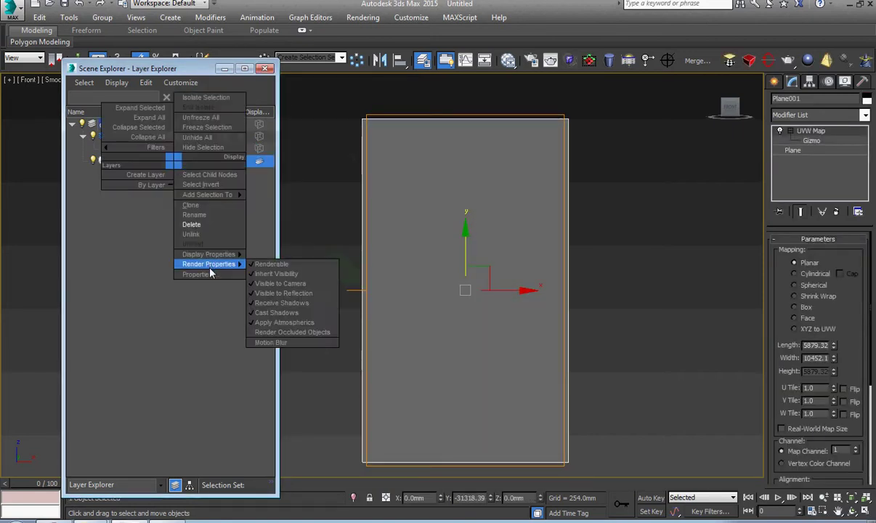
click(211, 276)
click(408, 276)
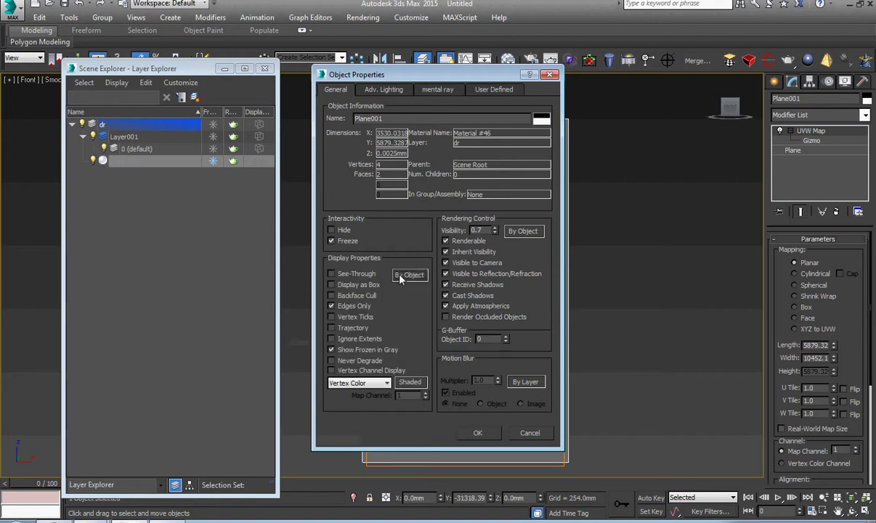
click(345, 350)
click(478, 432)
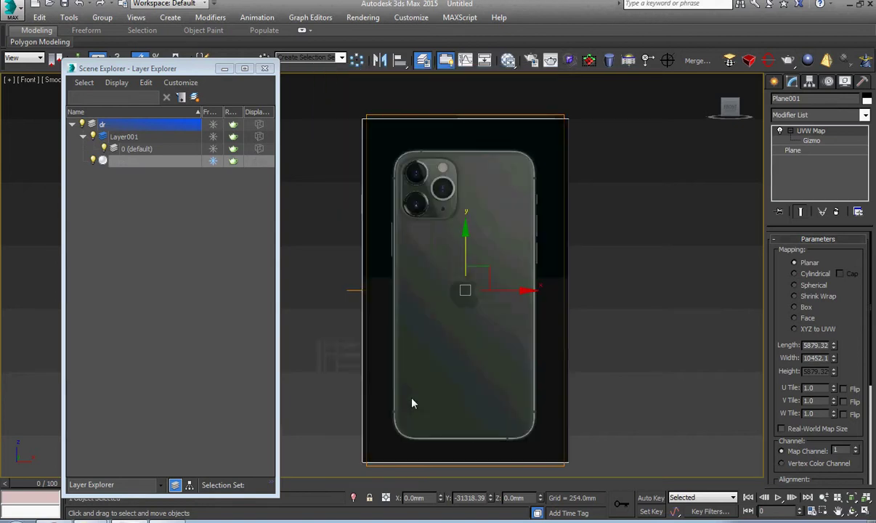
Deselect the phone image plane and close the layer explorer.
click(486, 265)
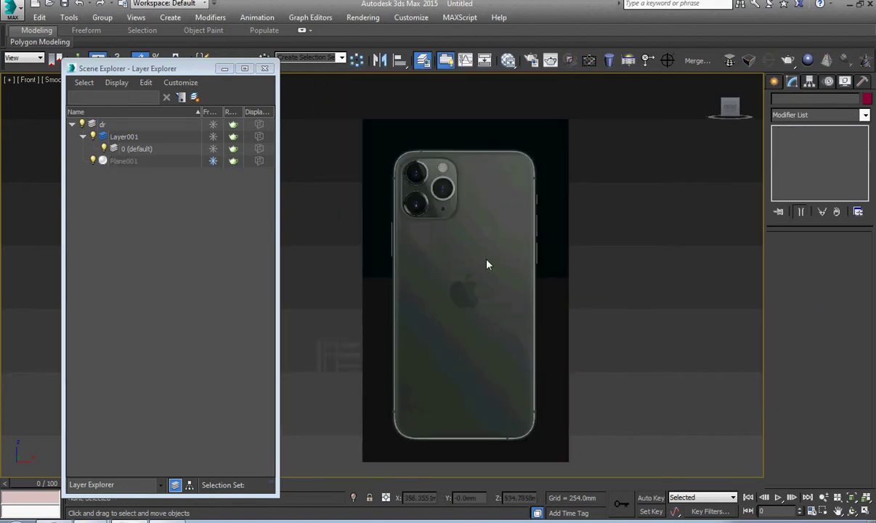
click(266, 69)
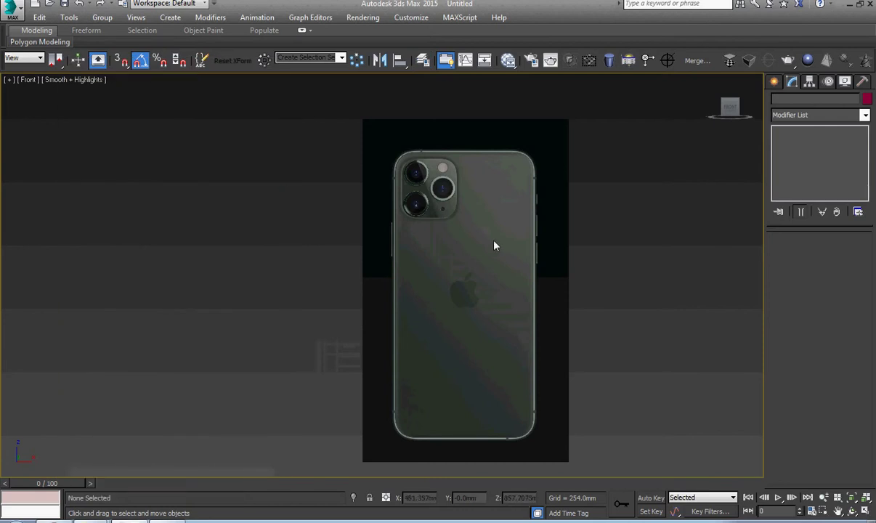
Draw a rectangle spline over the upper part of the phone, spanning its full width from the top edge.
scroll(461, 197, up, 4)
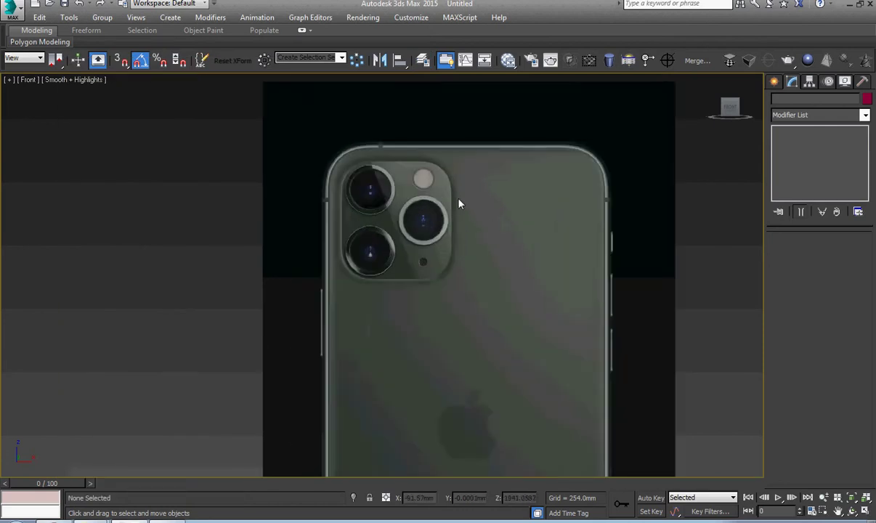
scroll(459, 203, up, 3)
middle_drag(459, 201, 373, 249)
right_click(386, 258)
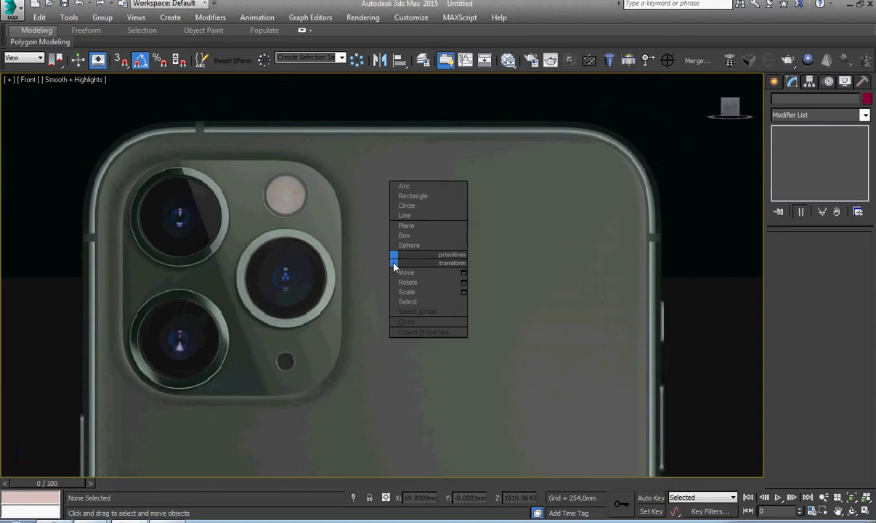
click(423, 200)
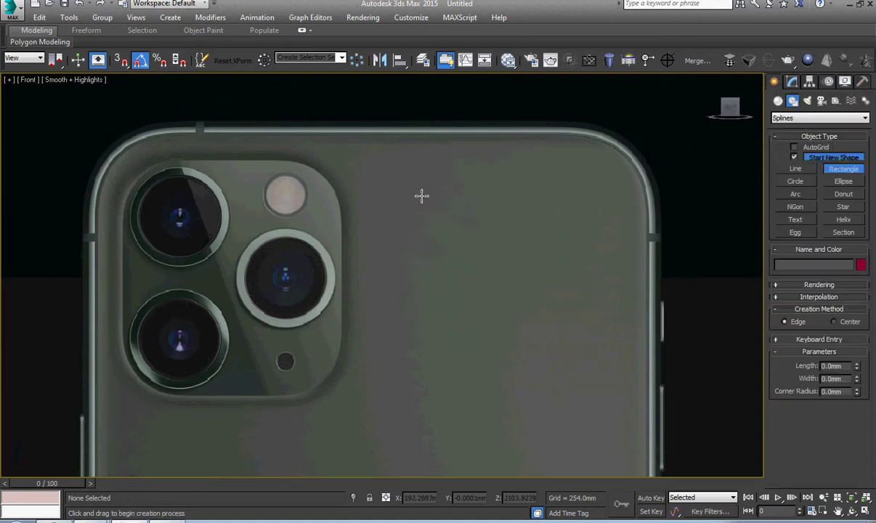
scroll(204, 211, down, 2)
middle_drag(204, 215, 240, 210)
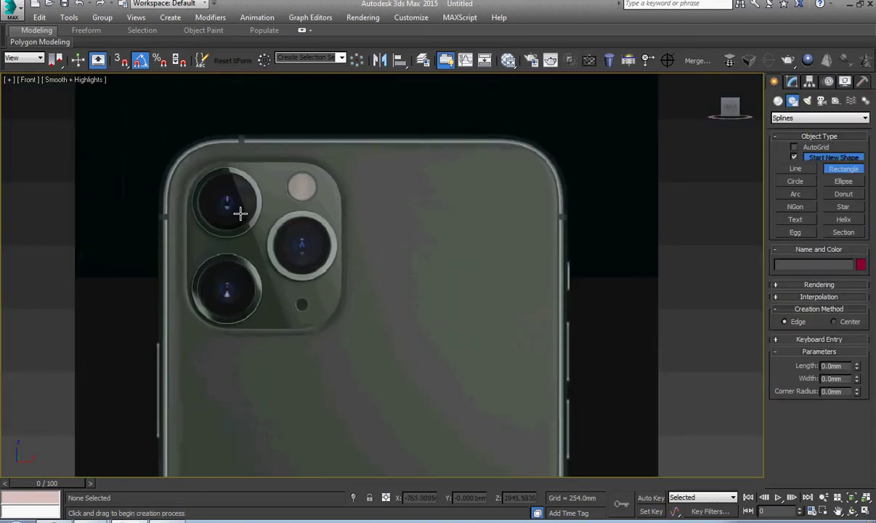
drag(166, 143, 557, 392)
right_click(541, 382)
Convert the rectangle to an editable spline.
right_click(409, 201)
mouse_move(512, 322)
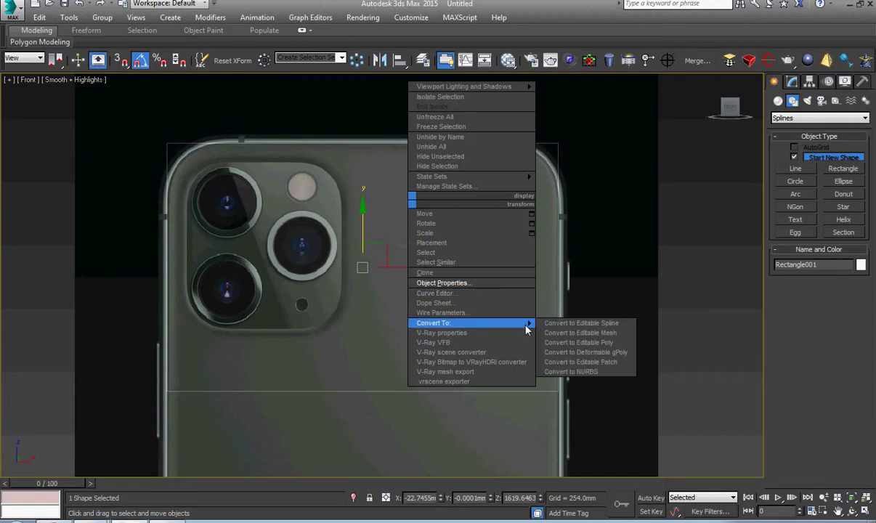
click(574, 323)
middle_drag(549, 339, 532, 254)
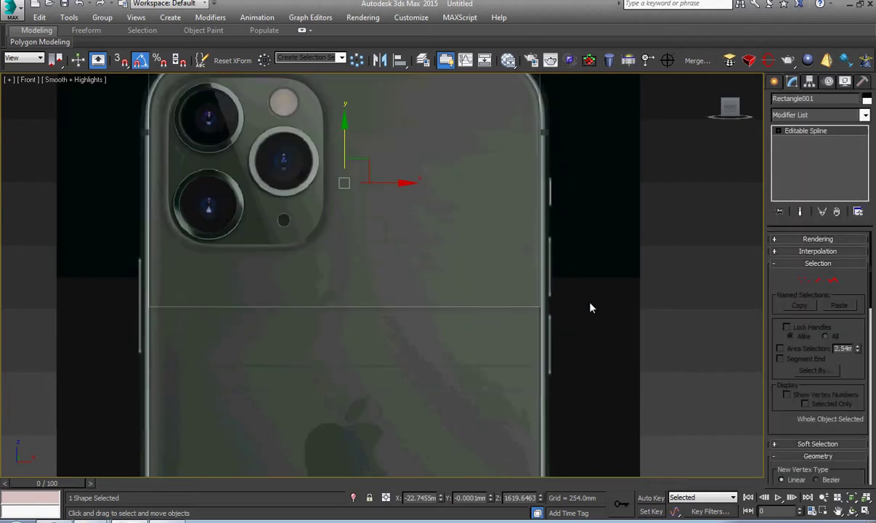
At vertex level, change all four rectangle vertices to the Corner type.
click(803, 279)
drag(539, 324, 539, 324)
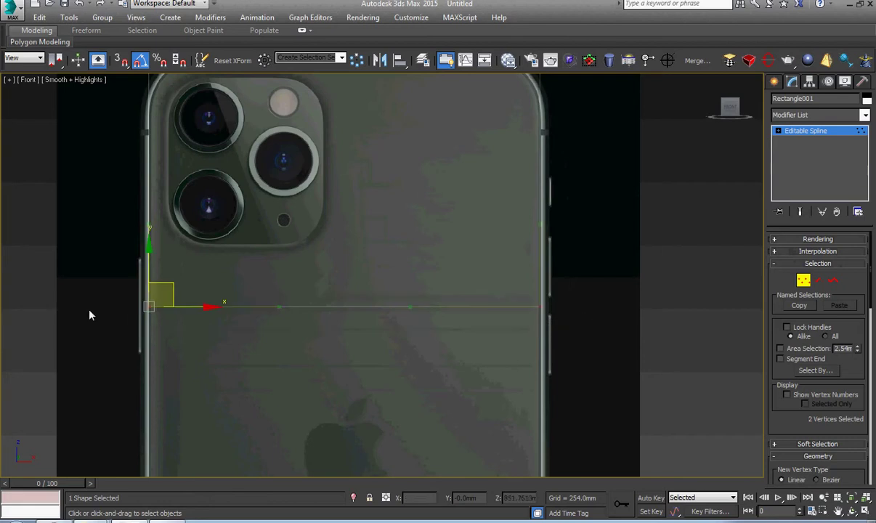
scroll(260, 285, down, 5)
drag(148, 297, 645, 58)
right_click(453, 217)
click(433, 144)
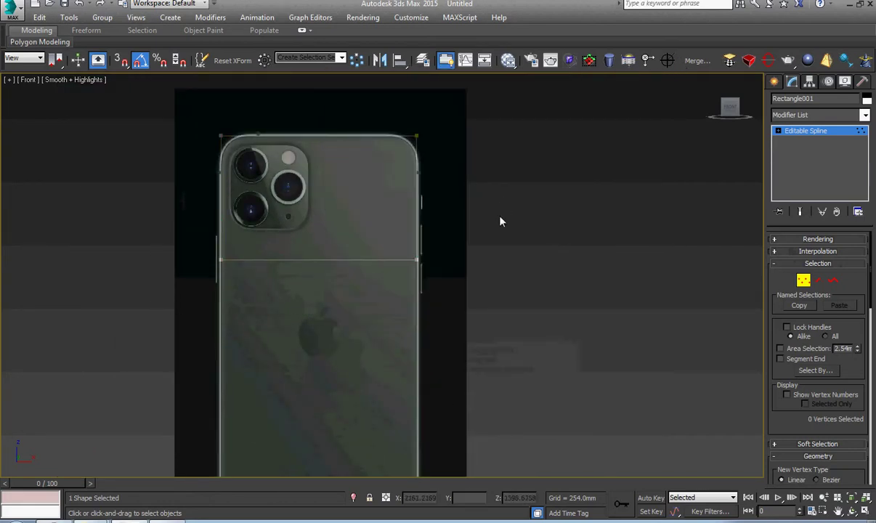
Move the two lower vertices of the rectangle down to the phone's bottom edge.
drag(518, 237, 72, 327)
scroll(305, 232, down, 4)
drag(272, 211, 294, 347)
scroll(281, 383, up, 8)
middle_drag(280, 383, 211, 320)
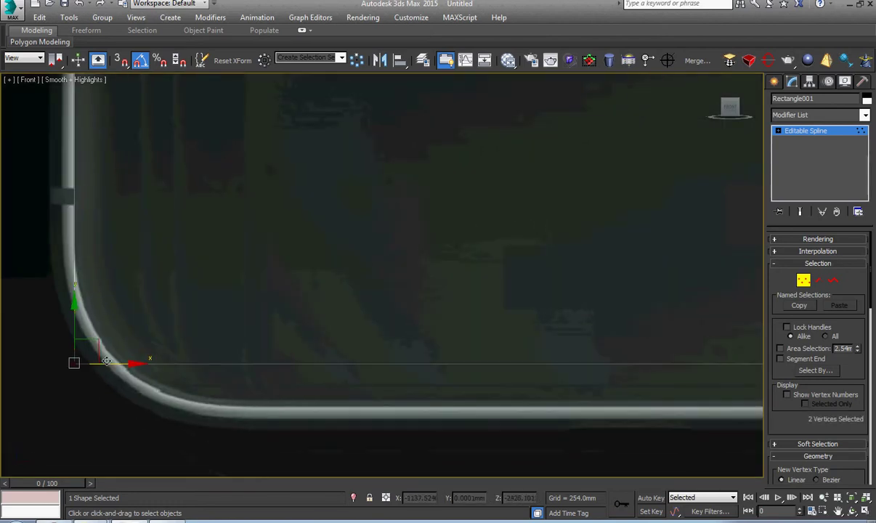
drag(74, 325, 75, 405)
click(166, 348)
scroll(175, 337, down, 4)
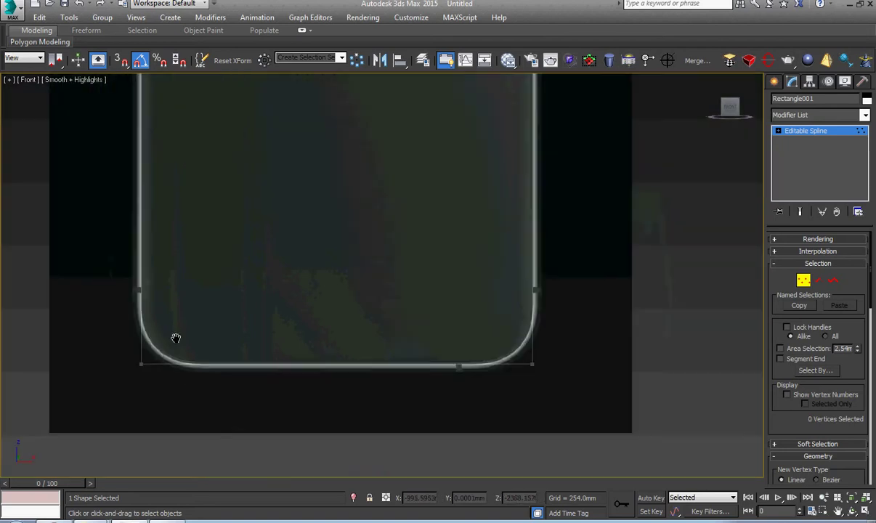
Examine how the rectangle's two upper vertices line up with the phone's top edge and sides.
middle_drag(244, 269, 235, 401)
scroll(234, 400, down, 1)
scroll(282, 345, down, 1)
middle_drag(280, 211, 286, 359)
scroll(205, 286, up, 3)
drag(178, 294, 633, 159)
scroll(144, 238, up, 6)
middle_drag(463, 270, 211, 292)
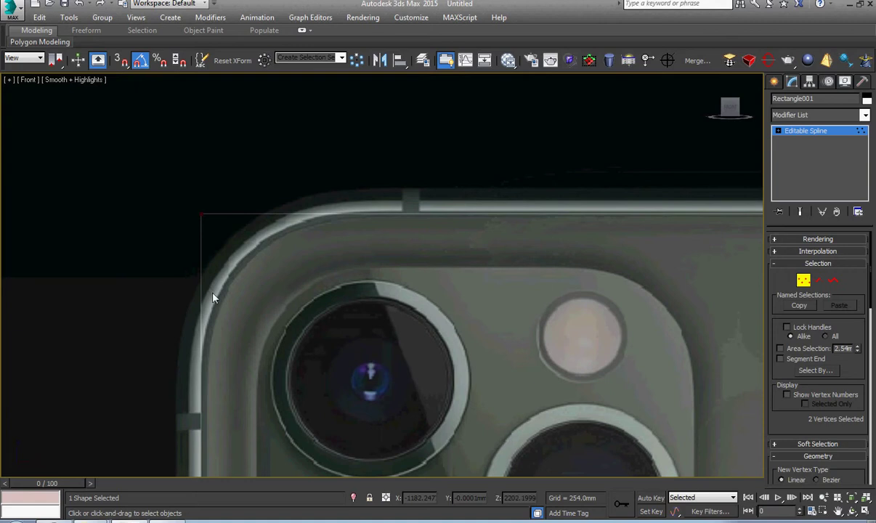
scroll(337, 289, down, 1)
scroll(365, 241, up, 7)
scroll(365, 242, down, 5)
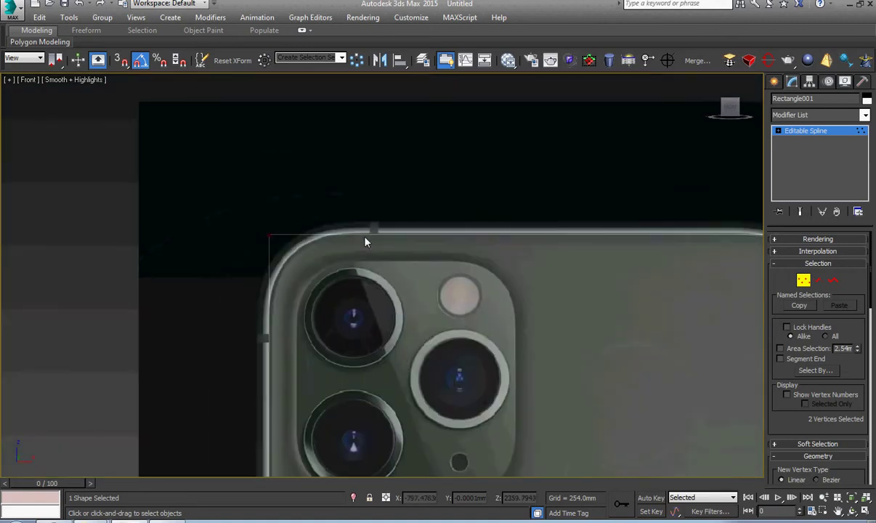
scroll(419, 289, down, 2)
middle_drag(512, 289, 453, 289)
middle_drag(559, 255, 476, 259)
scroll(505, 274, up, 5)
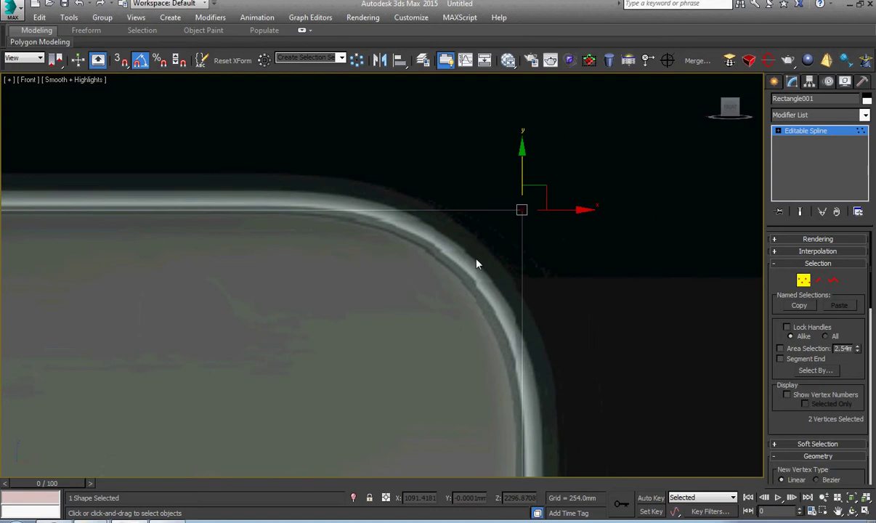
click(537, 379)
Select all four vertices of the rectangle and activate Fillet for them.
scroll(537, 379, down, 5)
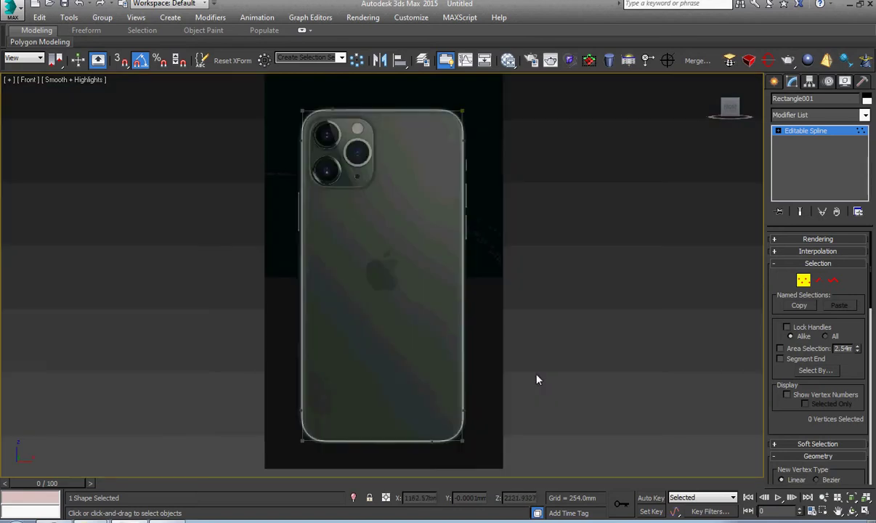
drag(501, 458, 210, 97)
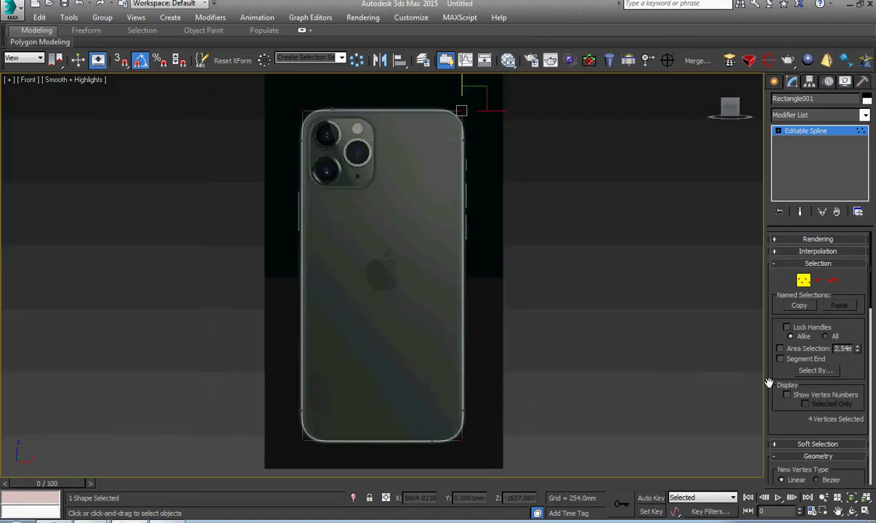
scroll(458, 110, up, 6)
middle_drag(474, 169, 476, 264)
scroll(476, 266, up, 3)
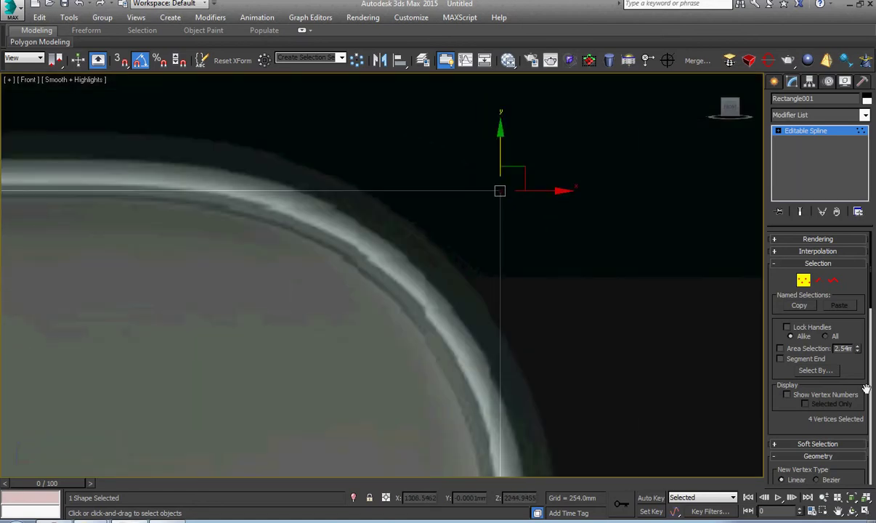
scroll(863, 346, down, 10)
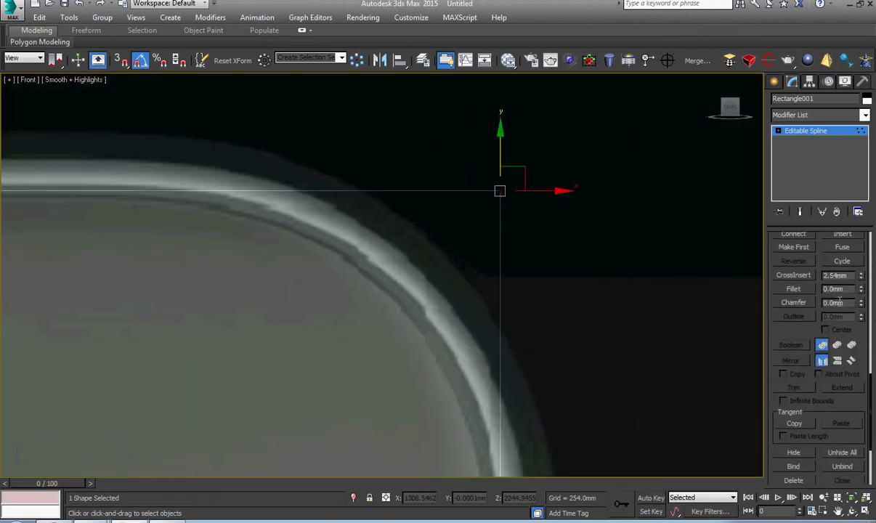
click(795, 289)
scroll(770, 293, down, 1)
scroll(409, 327, down, 2)
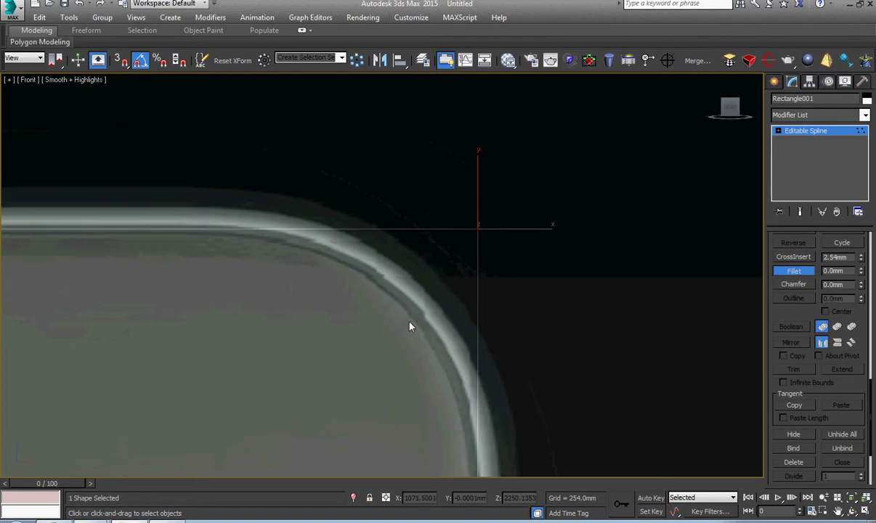
Try a fillet on the rectangle's four corners against the phone's curved corner, and undo it.
drag(477, 231, 393, 22)
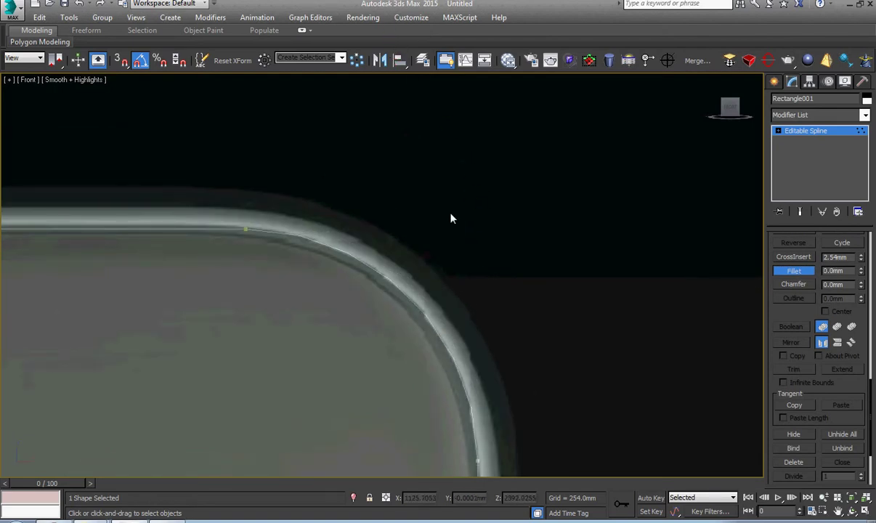
scroll(457, 287, down, 3)
key(ctrl+z)
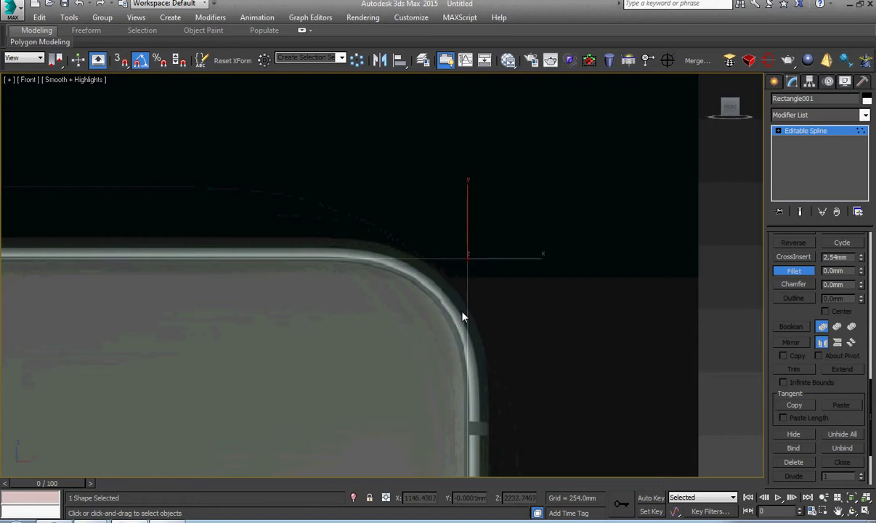
Fillet all four corners of the rectangle to follow the phone's rounded corners, and leave vertex level.
mouse_move(467, 258)
mouse_down()
mouse_move(444, 128)
mouse_move(449, 134)
mouse_up()
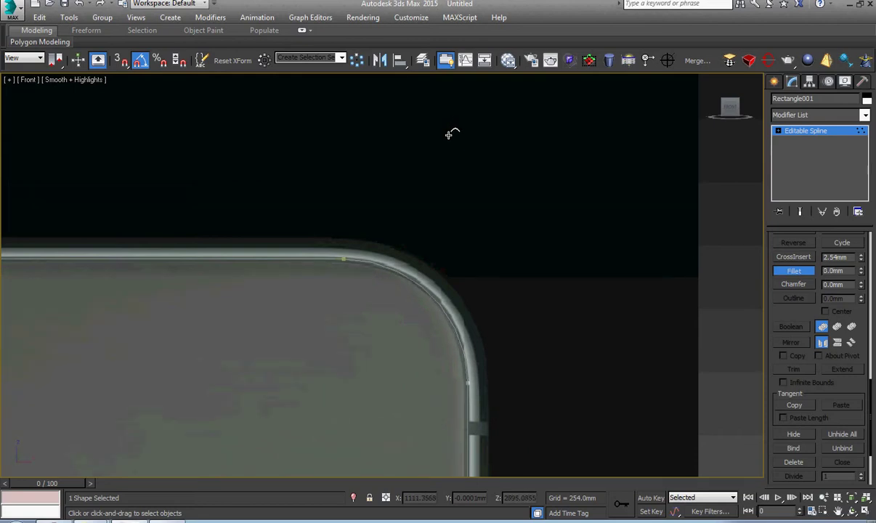
right_click(450, 142)
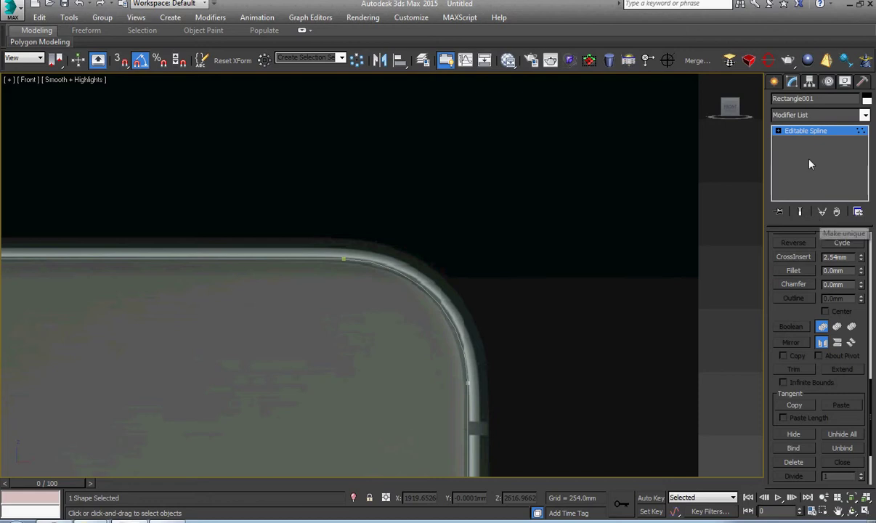
click(777, 131)
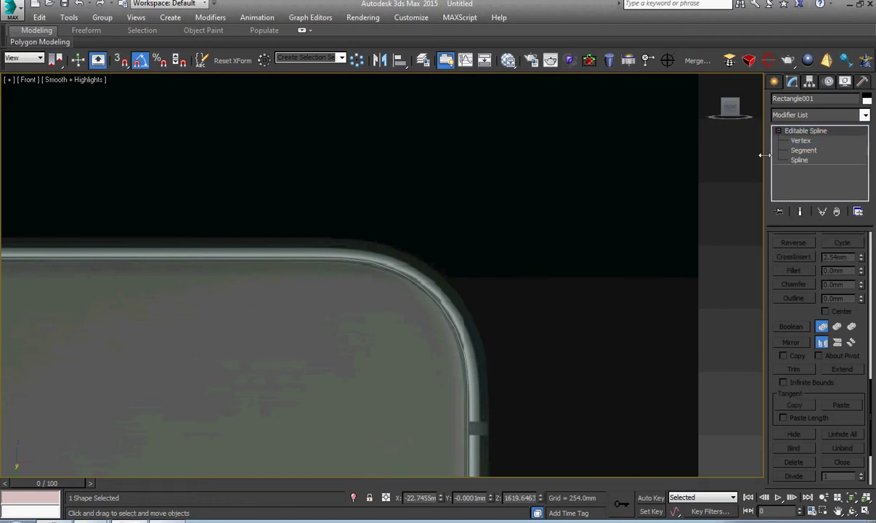
Widen the command panel to two columns and set the spline's interpolation steps to 10.
drag(764, 154, 733, 156)
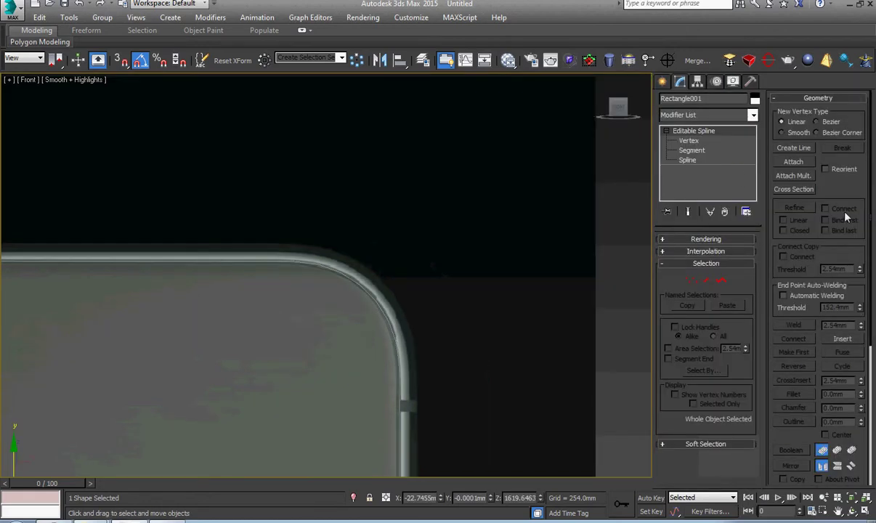
scroll(785, 305, down, 6)
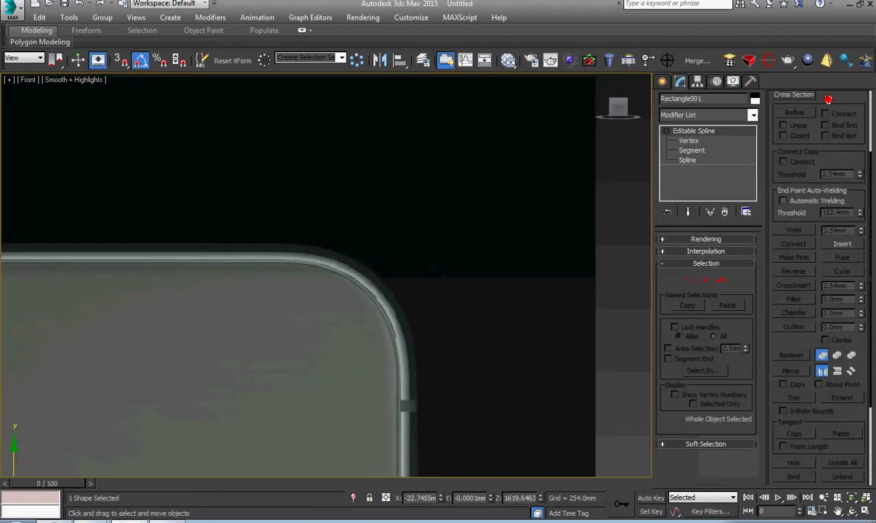
click(717, 251)
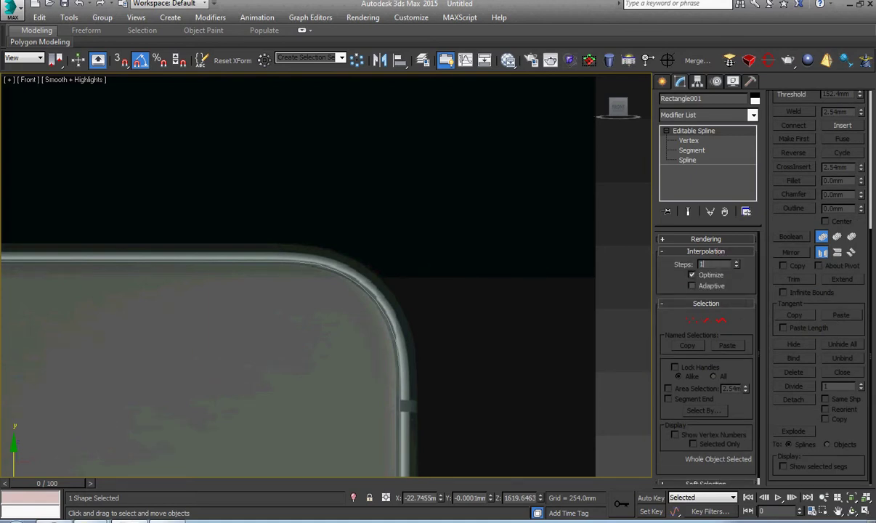
right_click(425, 262)
click(439, 276)
scroll(411, 326, down, 4)
key(z)
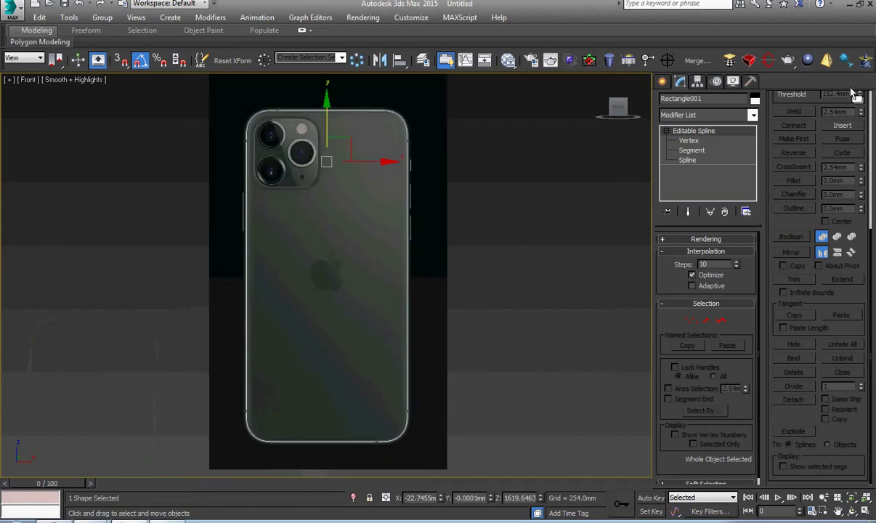
Center the pivot of the rounded rectangle on its shape and deselect it.
click(669, 62)
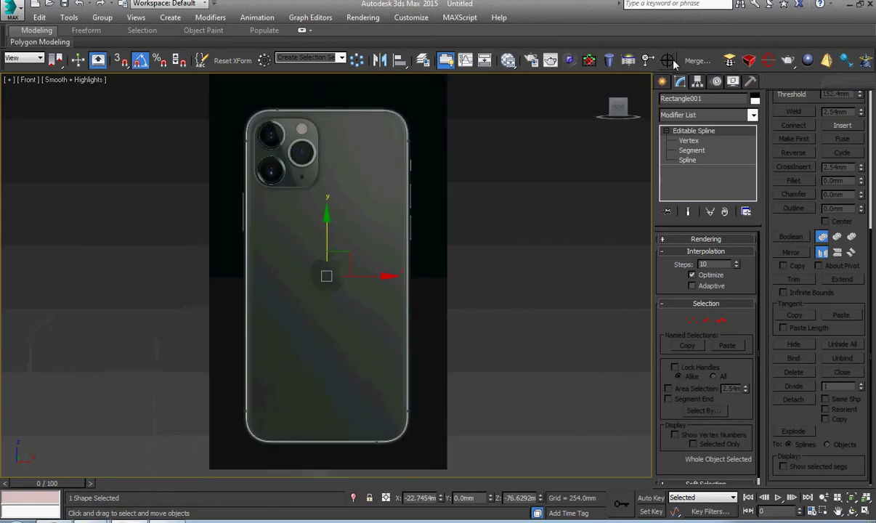
alt+middle_drag(267, 322, 288, 318)
key(f)
click(535, 330)
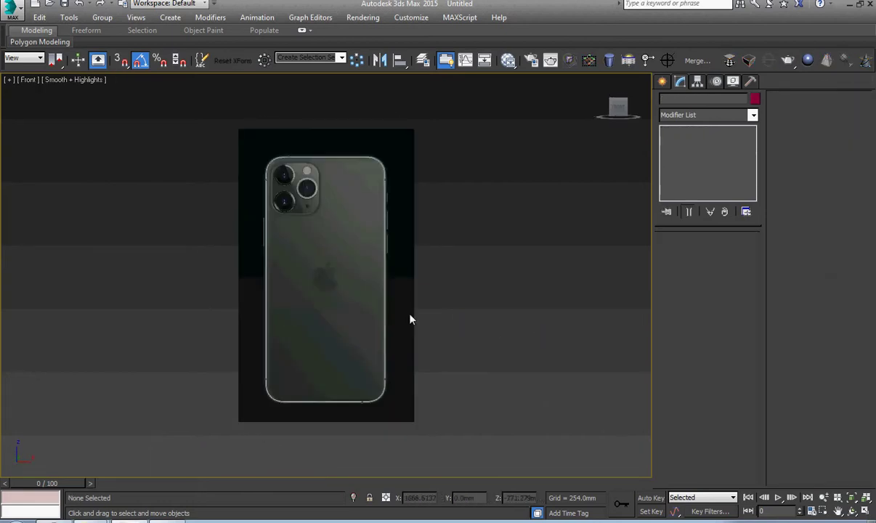
Select the rounded rectangle and examine how it follows the phone's edge around the corner near the cameras.
middle_drag(360, 303, 373, 341)
scroll(296, 246, up, 2)
click(289, 241)
scroll(289, 241, down, 1)
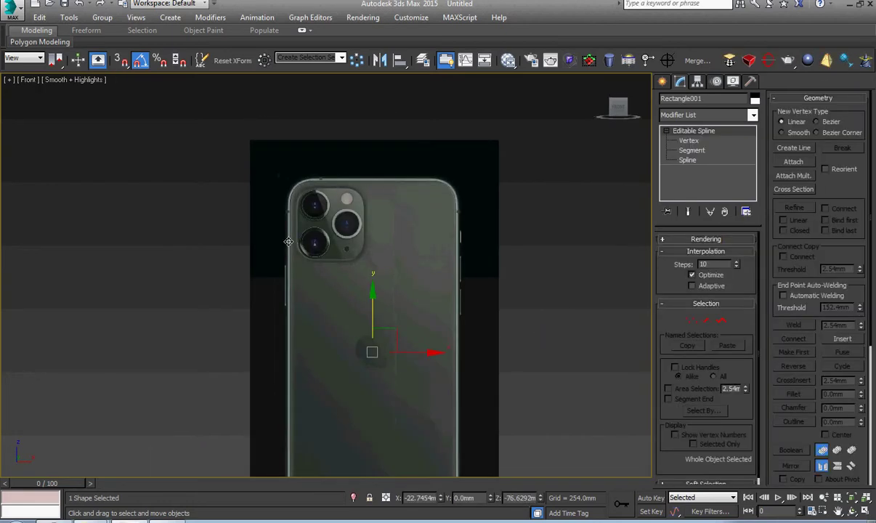
scroll(314, 296, up, 4)
scroll(313, 296, up, 5)
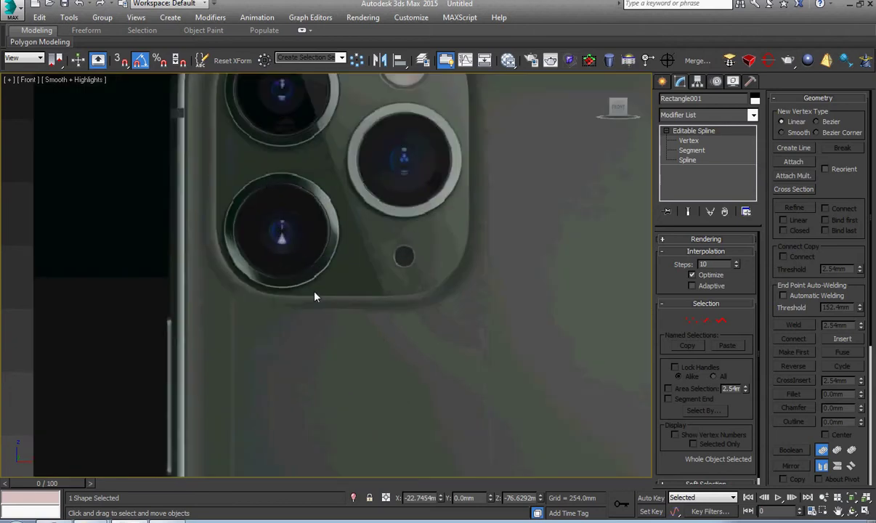
scroll(223, 269, up, 5)
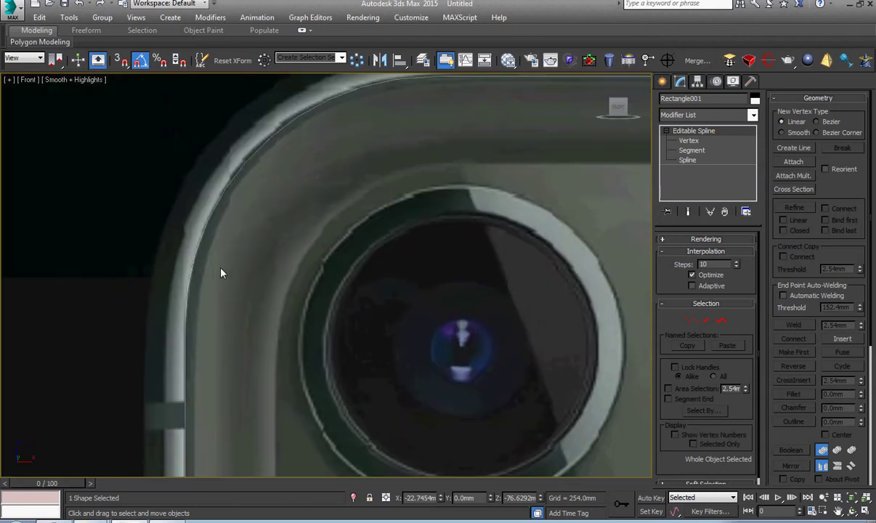
scroll(221, 273, down, 4)
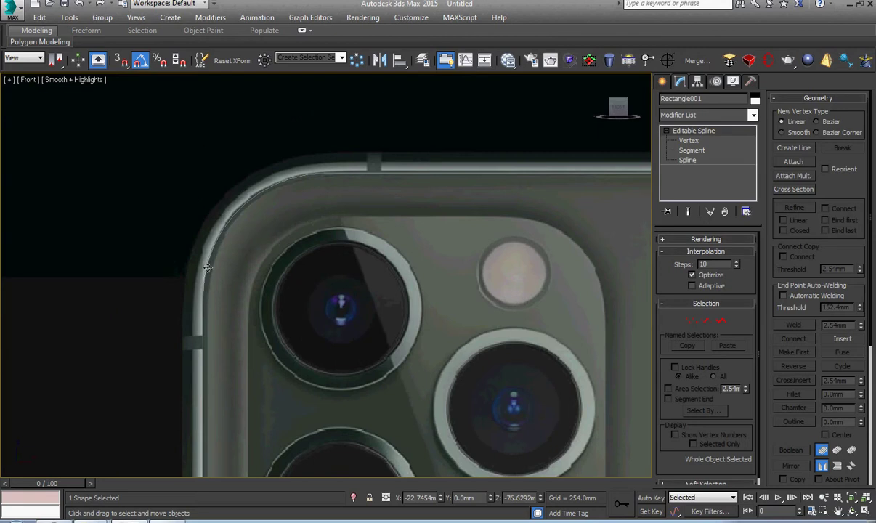
Convert the rounded rectangle spline to an Editable Poly and expand its sub-object levels.
key(z)
right_click(242, 184)
mouse_move(348, 308)
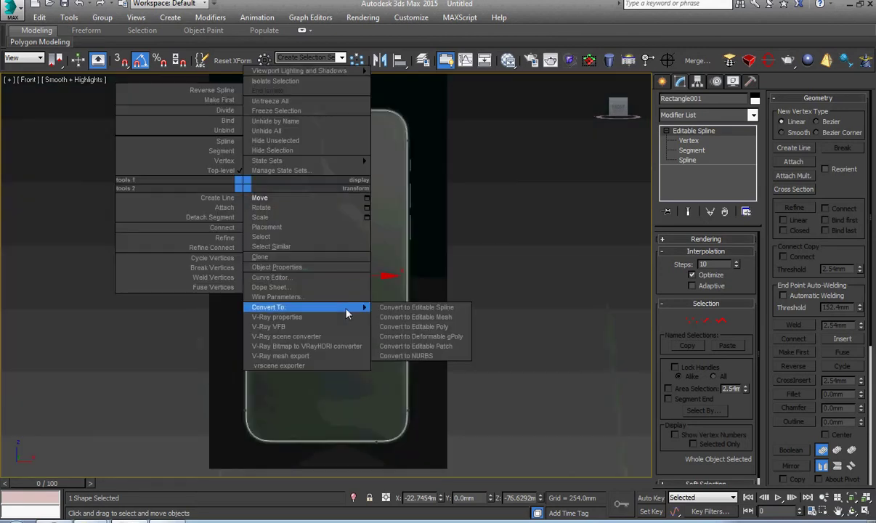
click(421, 328)
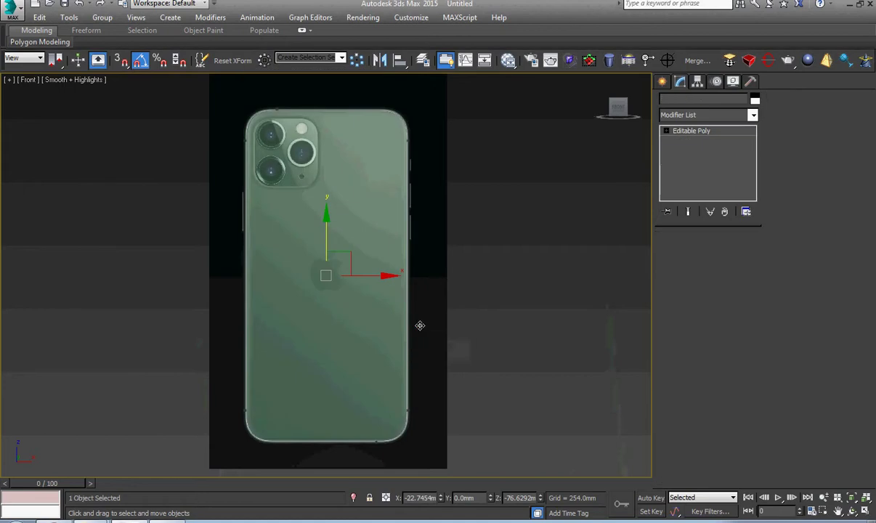
click(666, 131)
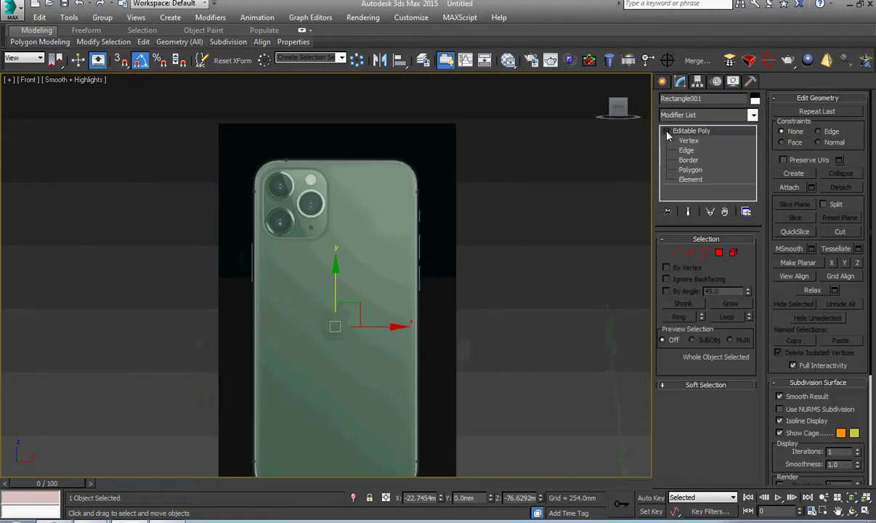
Connect the two vertices where the upper corner curves meet the straight sides with an edge across the face.
click(687, 141)
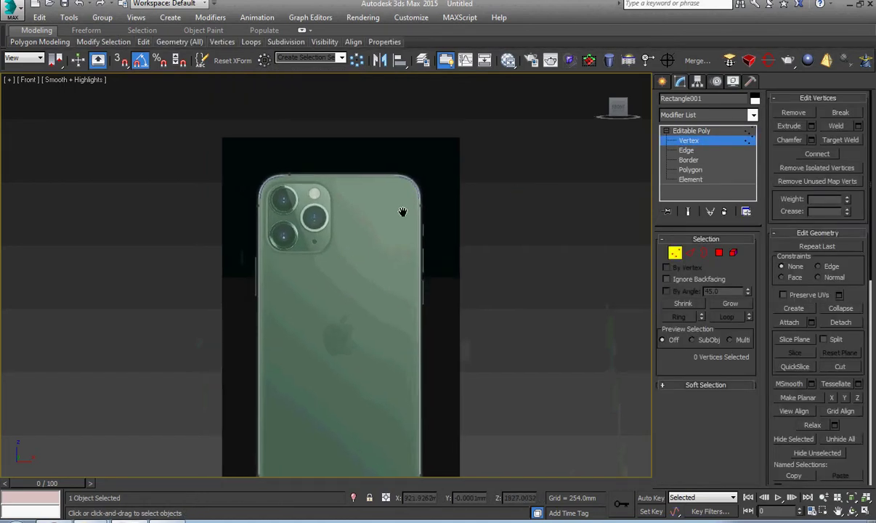
scroll(251, 183, up, 5)
middle_drag(336, 249, 274, 260)
drag(265, 262, 213, 248)
scroll(425, 267, down, 4)
middle_drag(454, 271, 148, 275)
scroll(232, 262, up, 6)
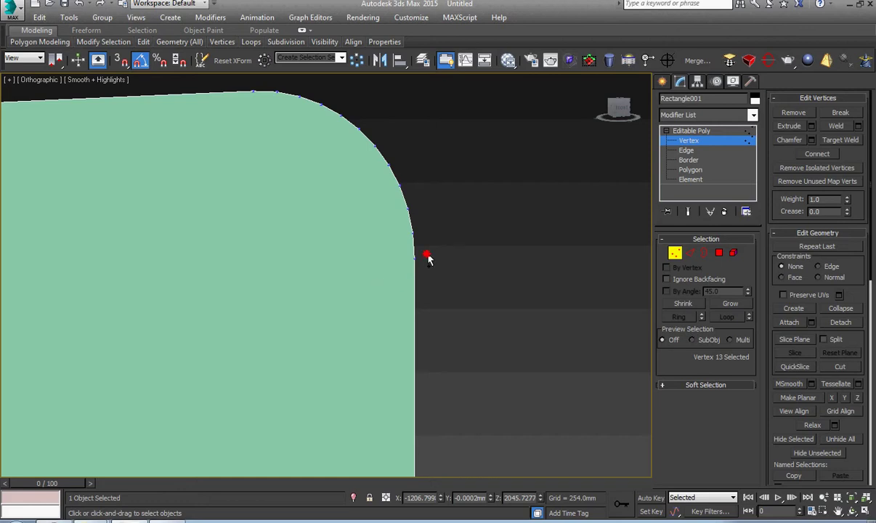
drag(427, 255, 402, 271)
key(ctrl+shift+e)
click(401, 277)
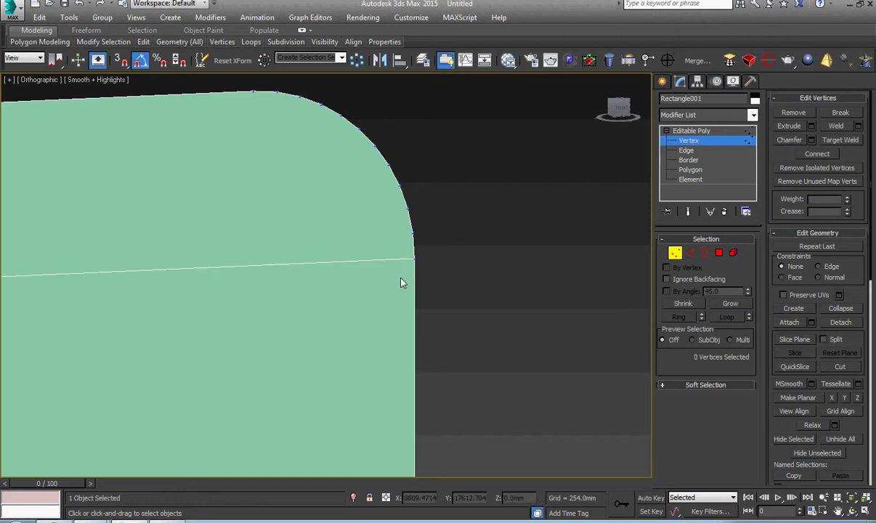
Connect the two vertices where the lower corner curves begin with an edge across the face, and leave vertex level.
key(z)
scroll(417, 303, up, 5)
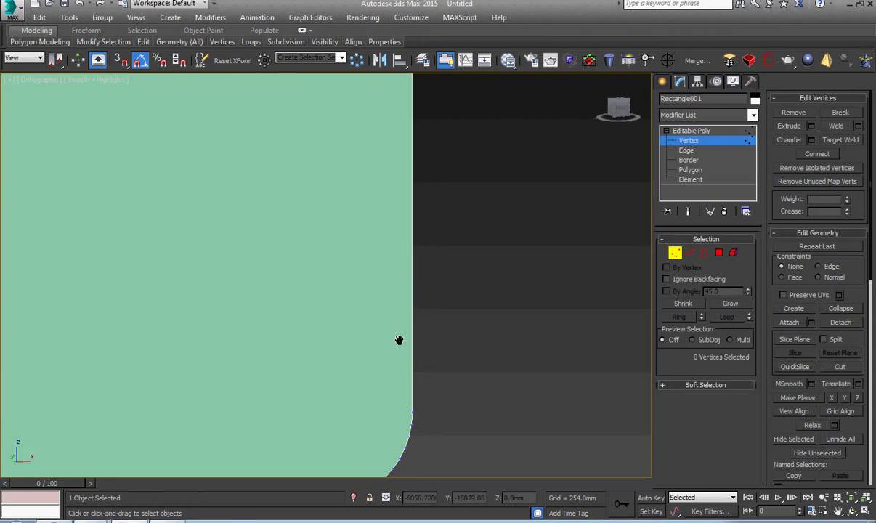
middle_drag(401, 340, 398, 275)
drag(436, 183, 390, 217)
scroll(388, 218, down, 5)
middle_drag(159, 262, 297, 290)
scroll(268, 260, up, 5)
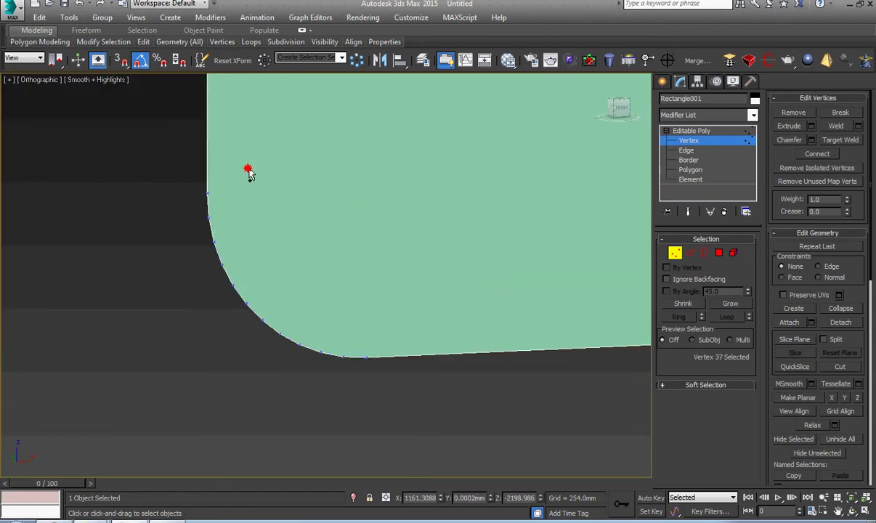
drag(249, 170, 181, 209)
key(ctrl+shift+e)
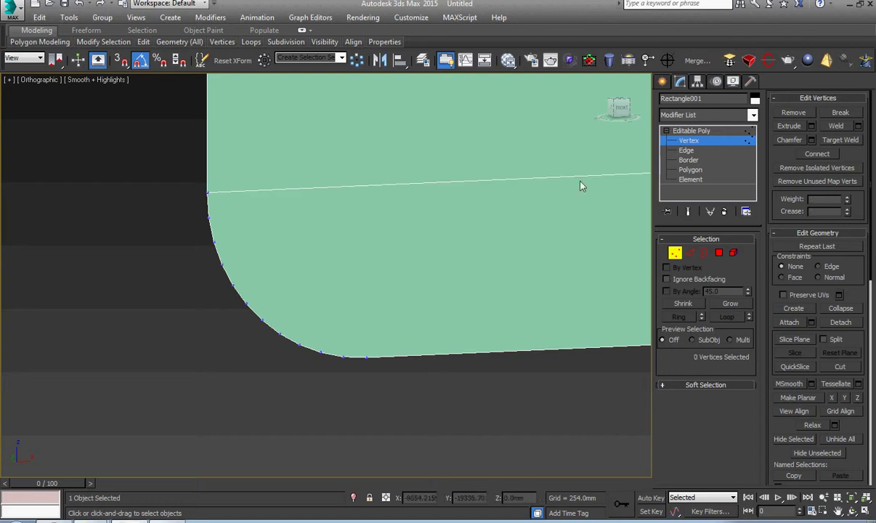
click(697, 131)
Inset all three back polygons together as a group by 78.3279 mm and leave polygon level.
scroll(367, 289, down, 5)
key(f)
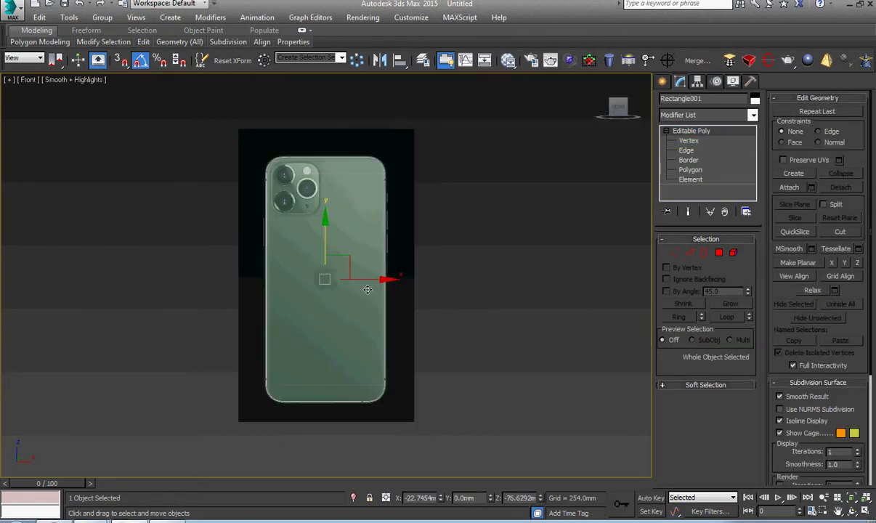
scroll(304, 245, up, 6)
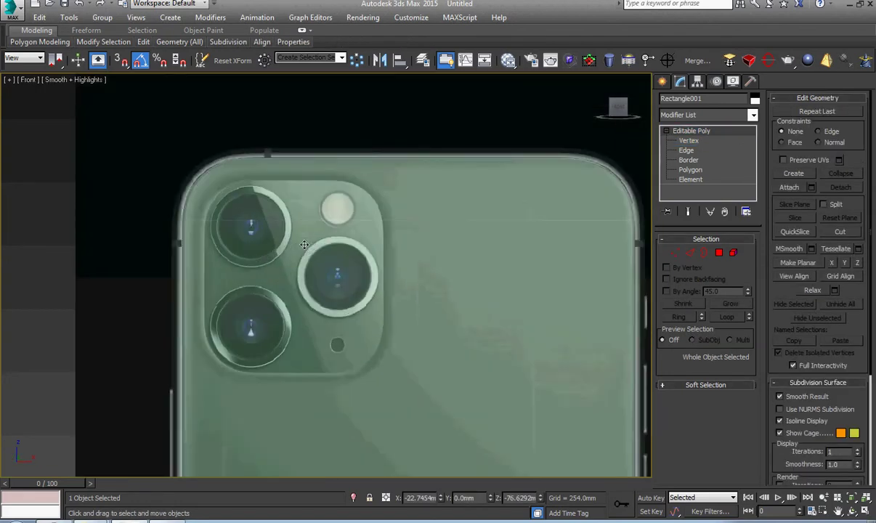
key(4)
click(307, 244)
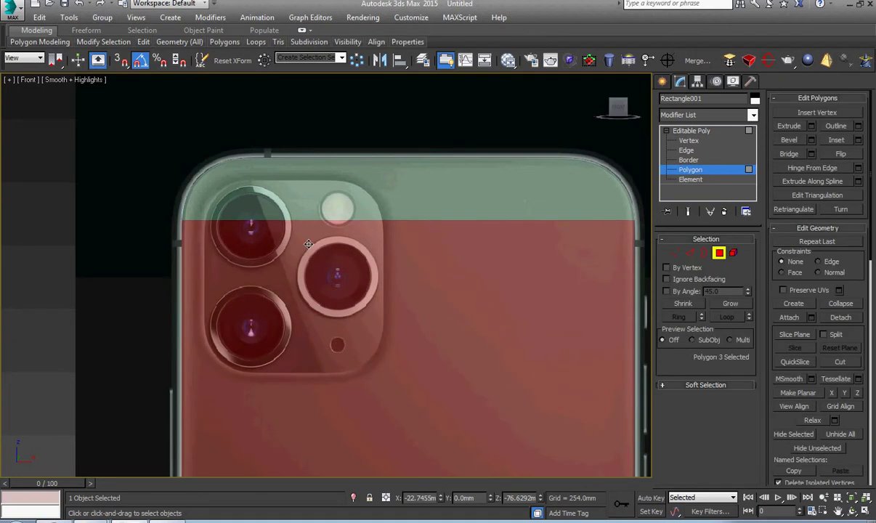
ctrl+click(316, 202)
scroll(316, 203, down, 5)
ctrl+click(337, 454)
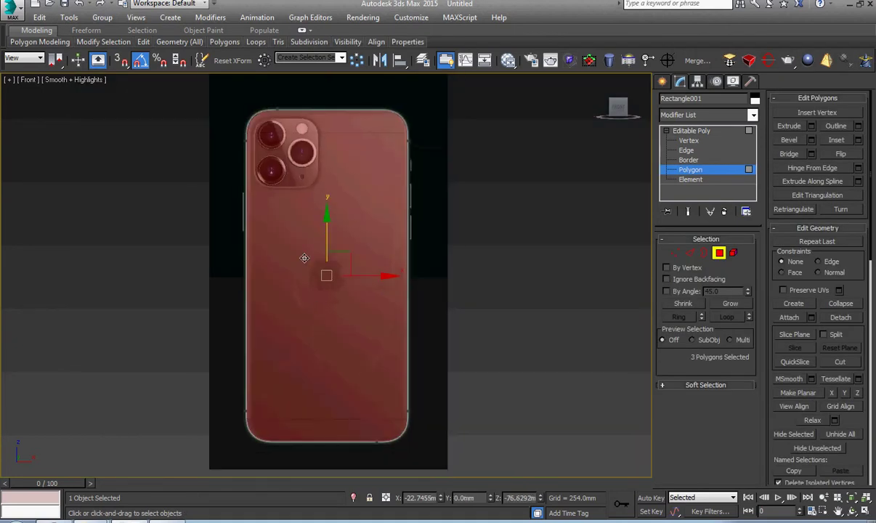
scroll(266, 148, up, 8)
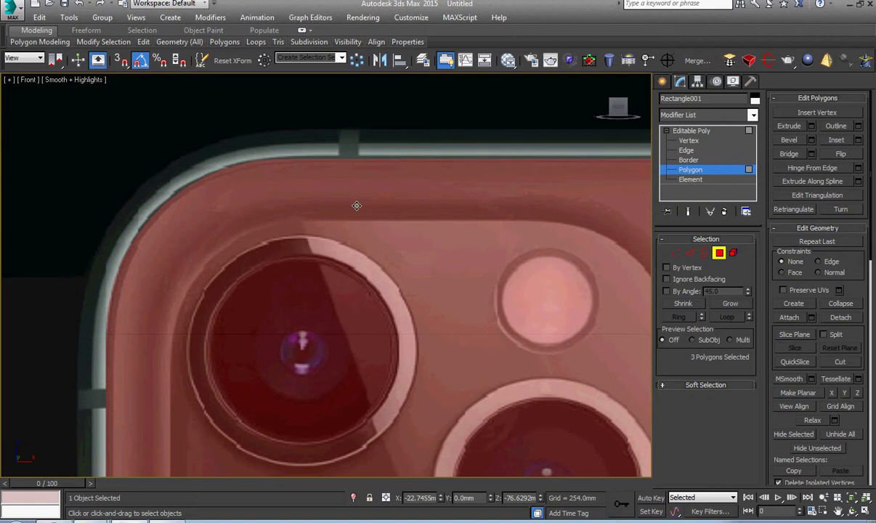
right_click(356, 205)
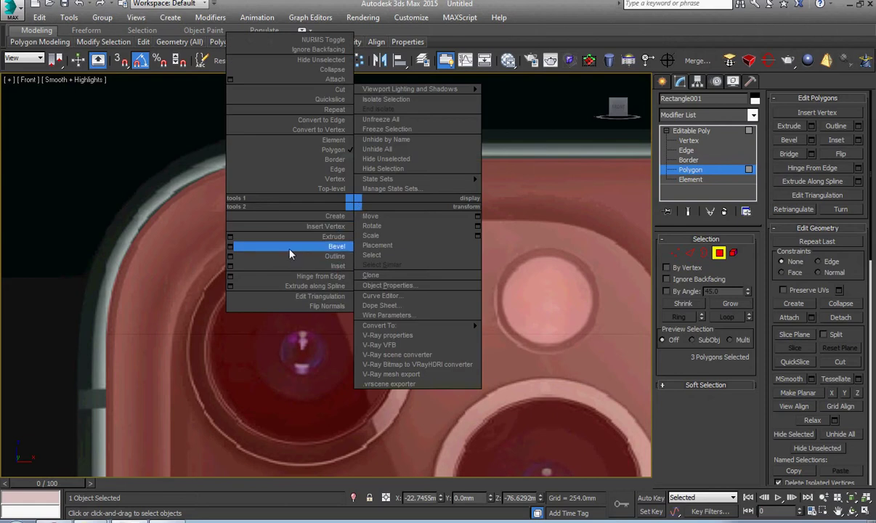
click(231, 268)
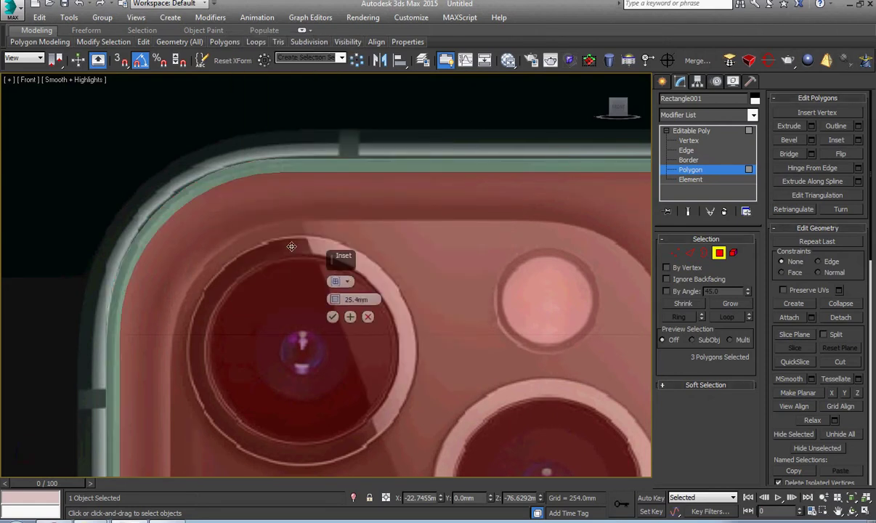
middle_drag(286, 231, 283, 254)
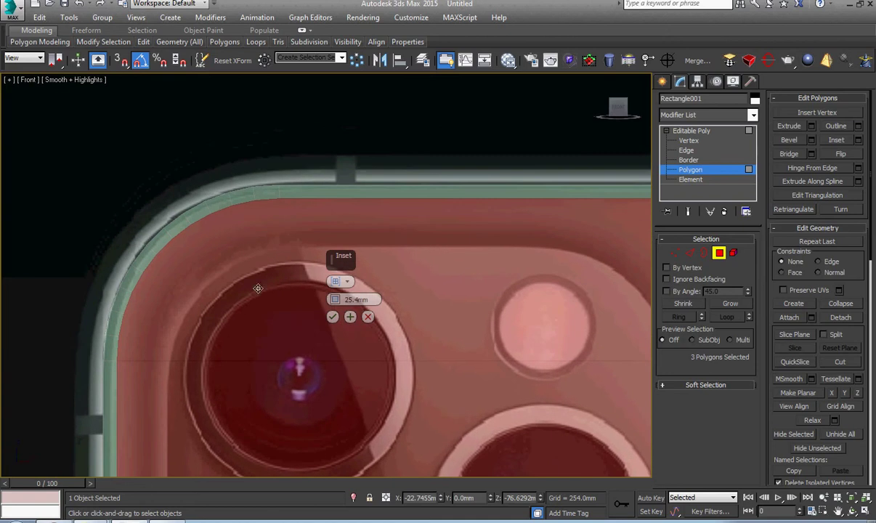
drag(334, 299, 344, 268)
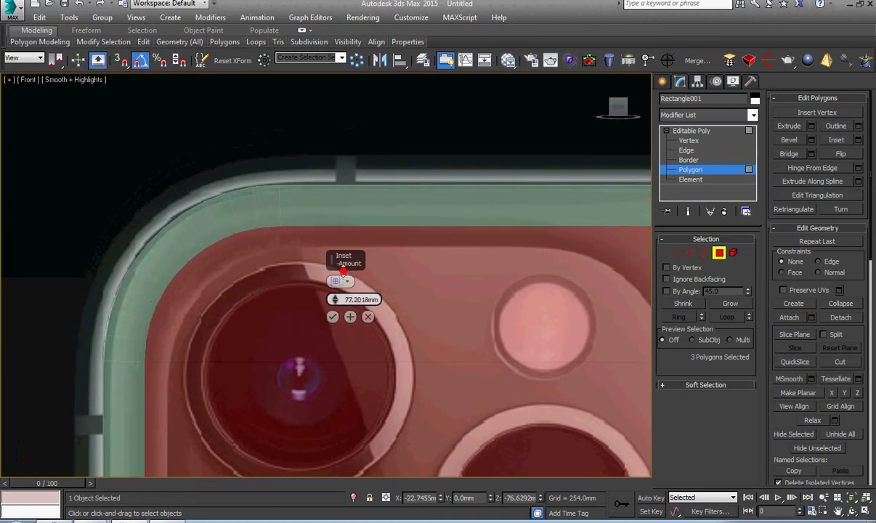
scroll(207, 285, down, 3)
middle_drag(207, 285, 200, 221)
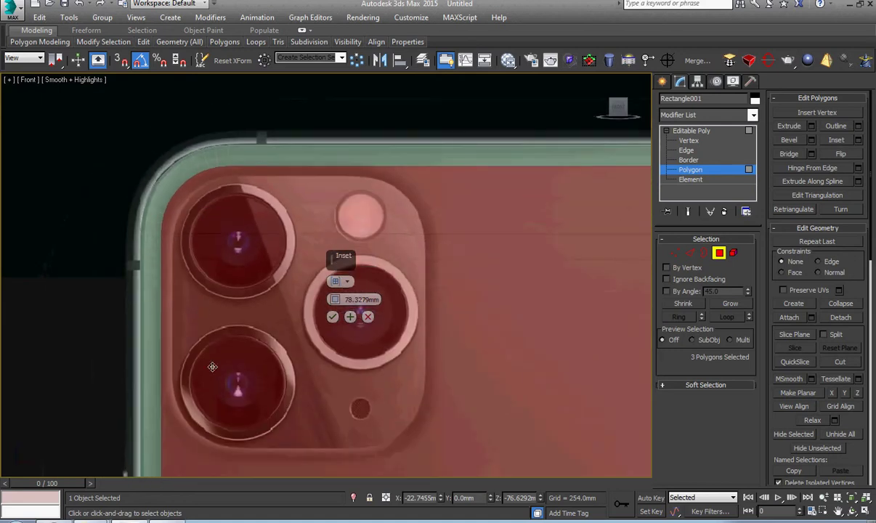
click(333, 317)
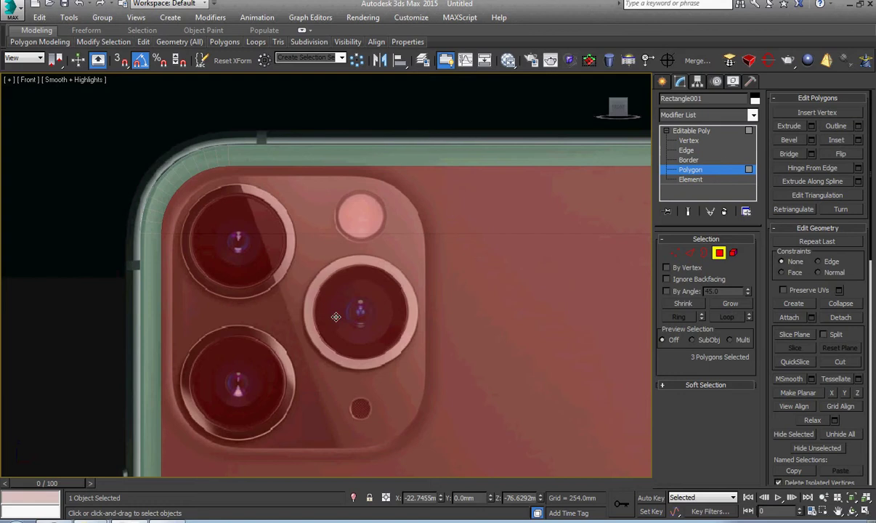
middle_drag(334, 359, 358, 269)
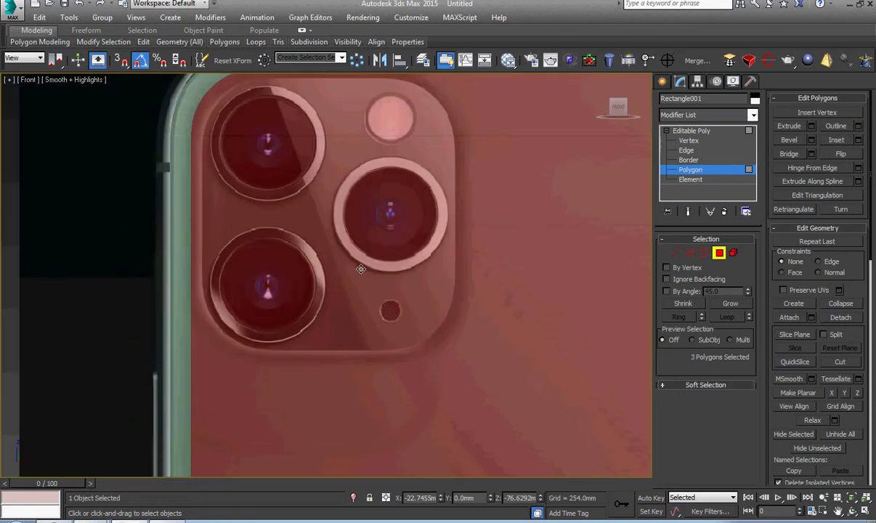
scroll(353, 268, down, 3)
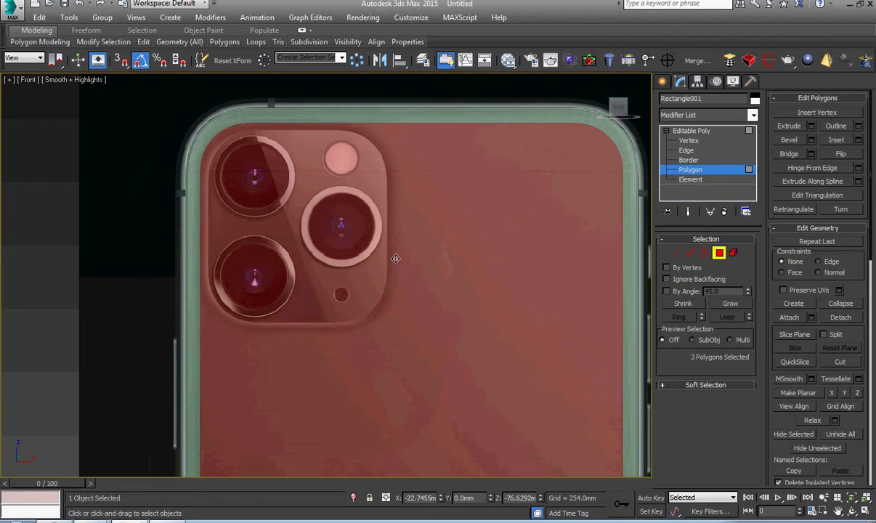
click(709, 132)
Examine how the inset mesh lines up with the camera bump and the phone's lower corners.
middle_drag(308, 366, 321, 379)
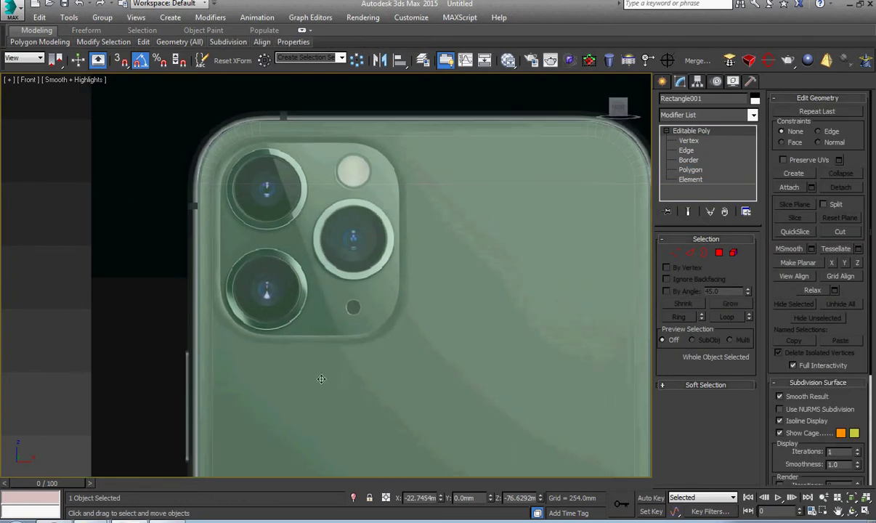
scroll(299, 365, up, 5)
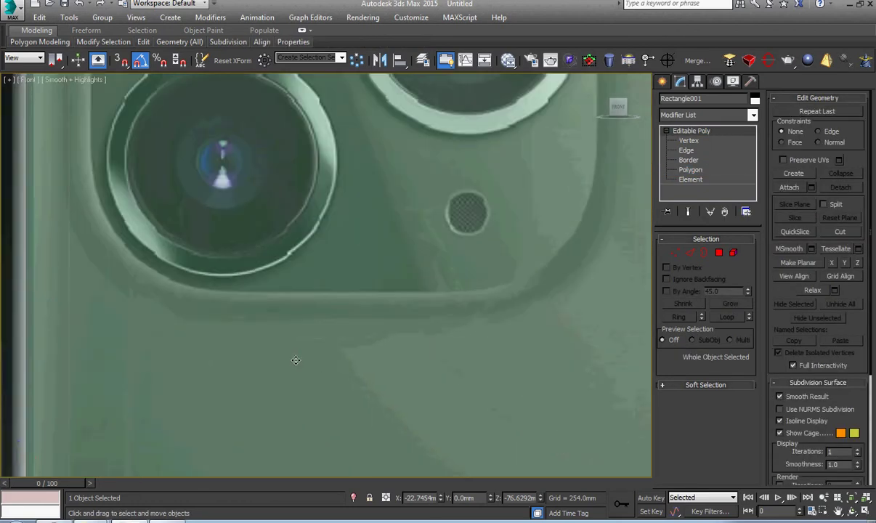
scroll(296, 360, down, 5)
scroll(251, 167, down, 4)
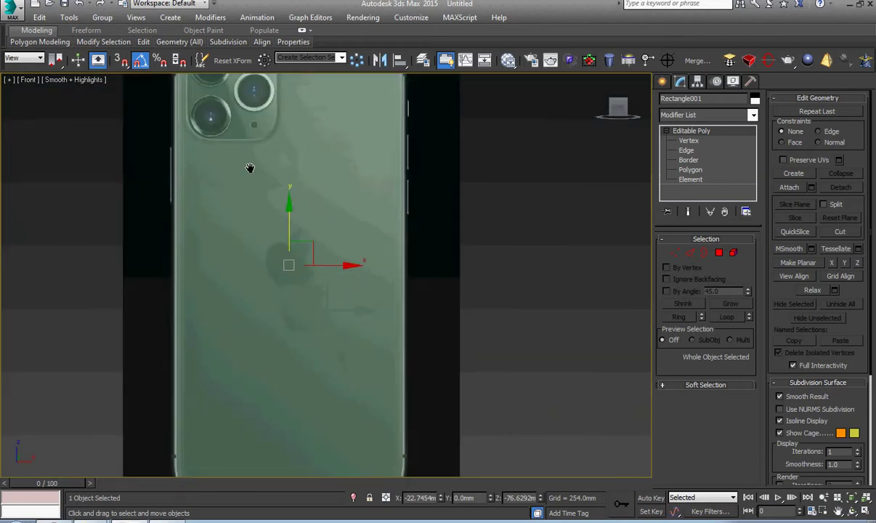
middle_drag(276, 315, 295, 227)
scroll(197, 358, up, 5)
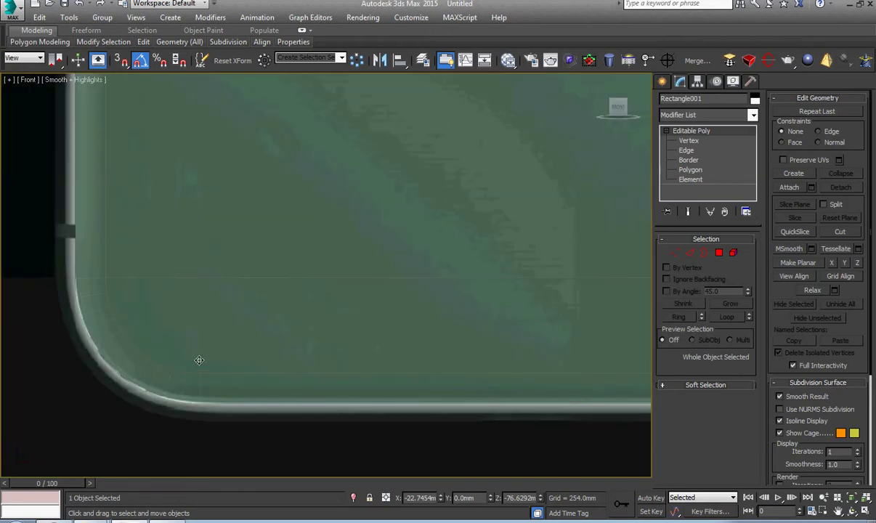
scroll(199, 359, down, 6)
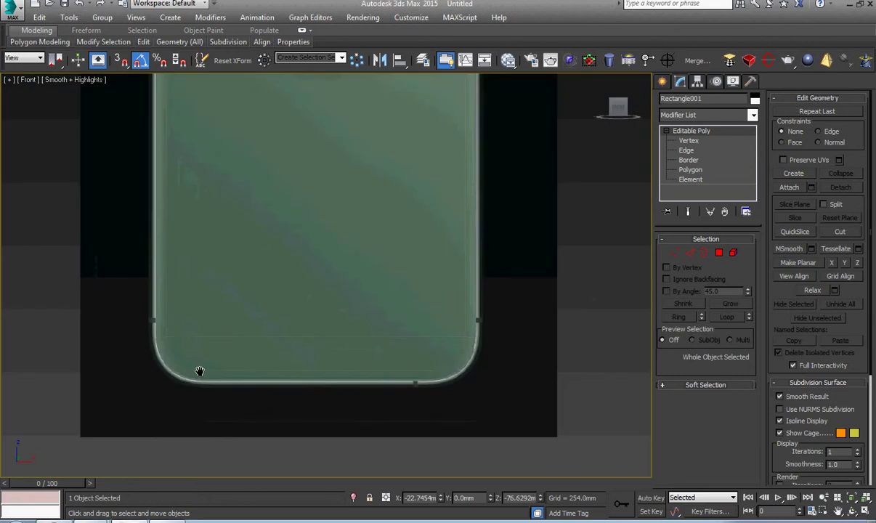
scroll(245, 327, up, 6)
scroll(245, 327, up, 3)
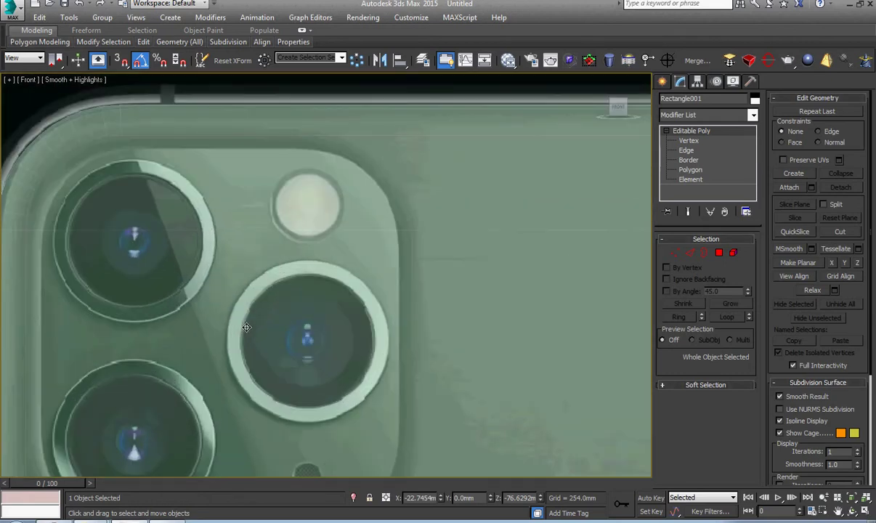
Select the entire outer border of the phone back in an angled view.
scroll(246, 327, down, 5)
alt+middle_drag(246, 327, 281, 340)
scroll(219, 314, up, 5)
middle_drag(219, 314, 232, 324)
key(3)
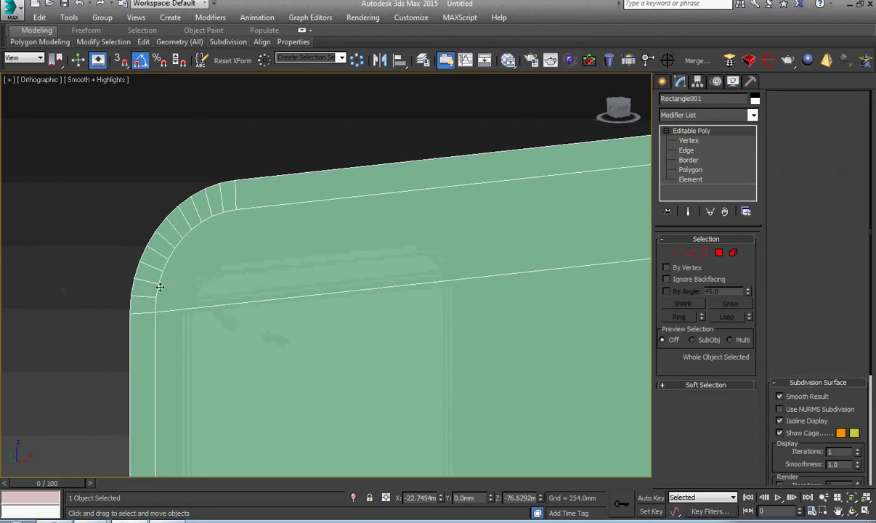
click(145, 268)
key(q)
scroll(141, 261, down, 5)
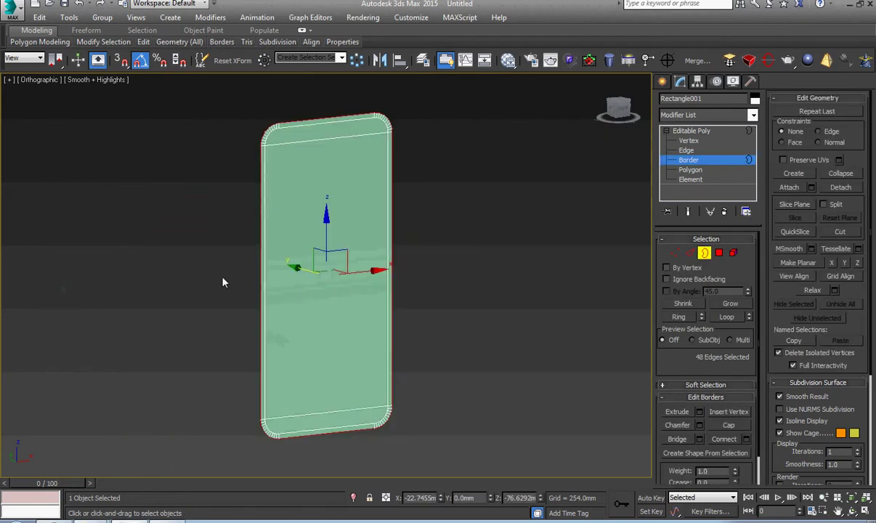
scroll(260, 312, up, 3)
right_click(309, 310)
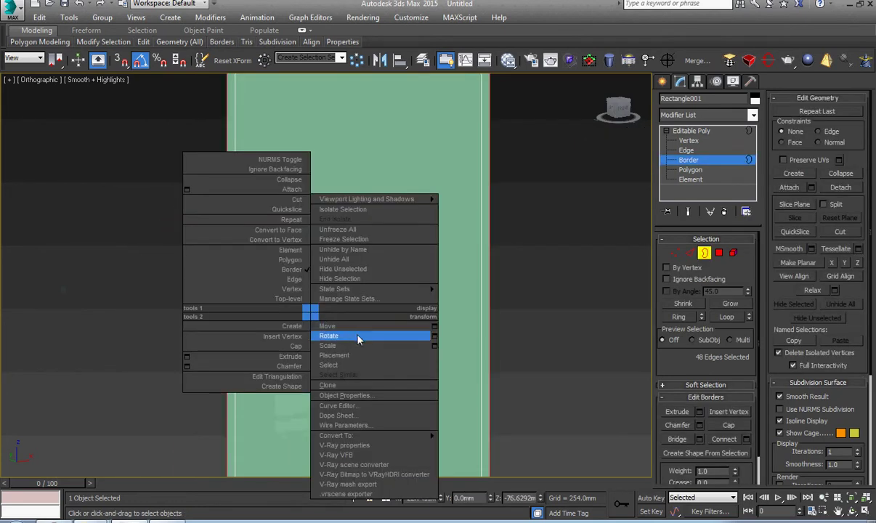
click(129, 308)
scroll(138, 313, down, 4)
scroll(245, 179, up, 8)
right_click(249, 172)
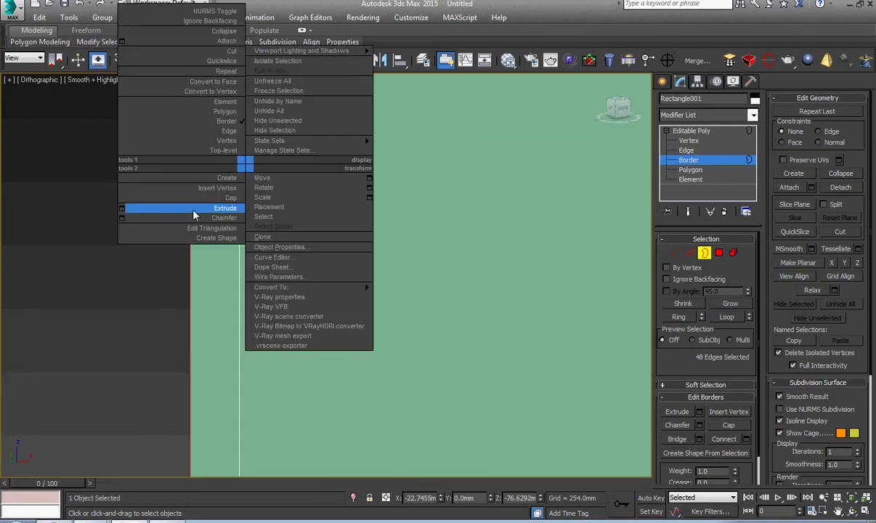
click(94, 283)
Chamfer the phone back's selected outer border by 15.18 mm.
middle_drag(122, 312, 136, 403)
middle_drag(272, 163, 282, 243)
scroll(282, 243, down, 3)
right_click(280, 165)
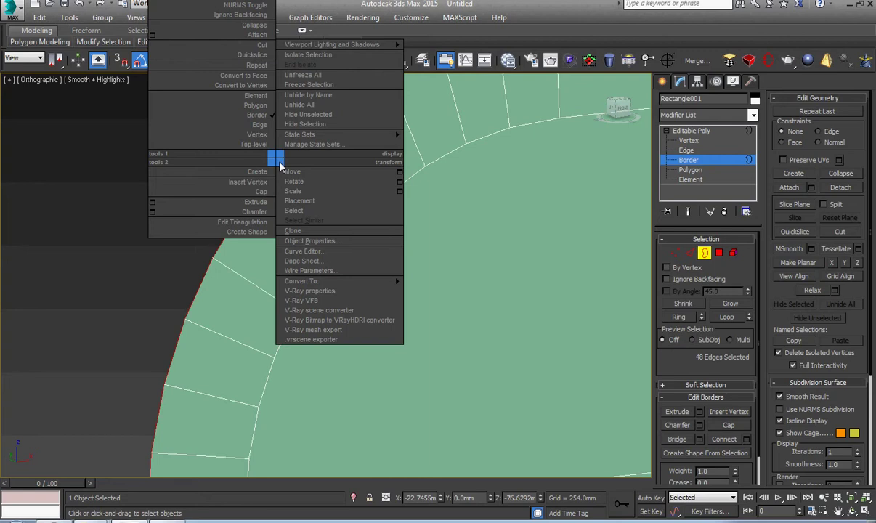
click(152, 211)
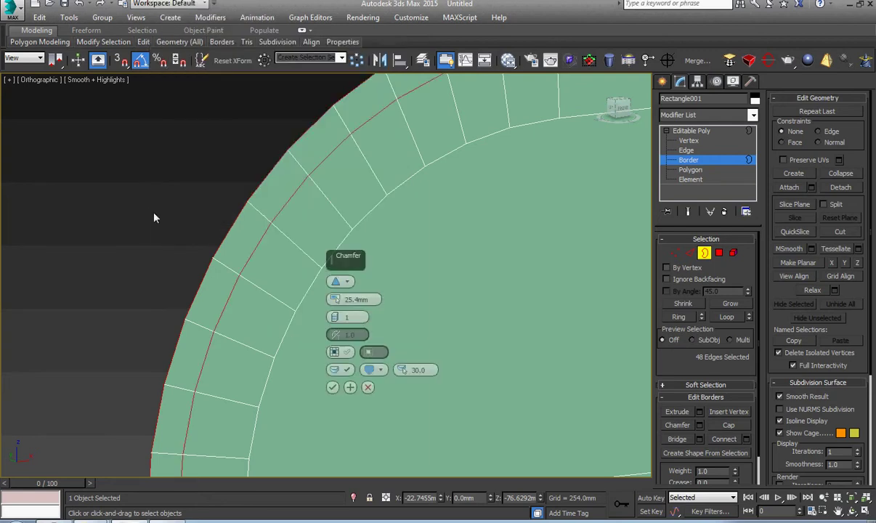
drag(335, 301, 335, 285)
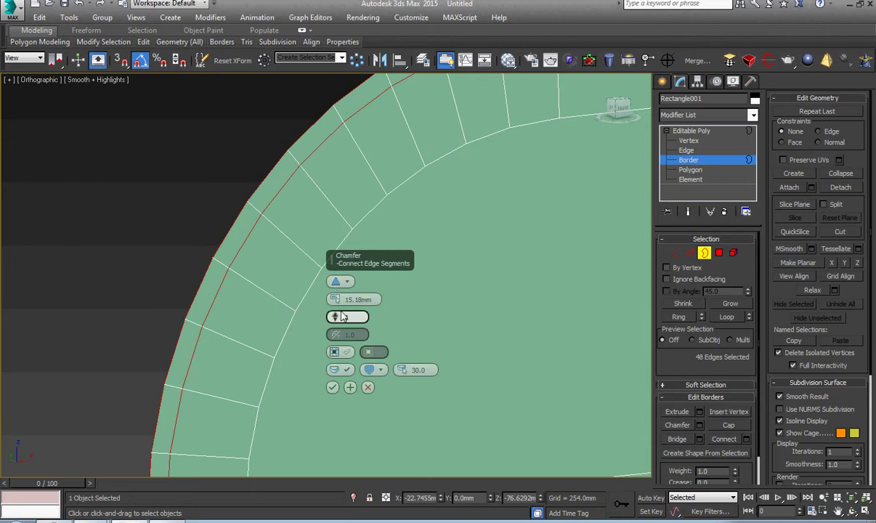
click(312, 364)
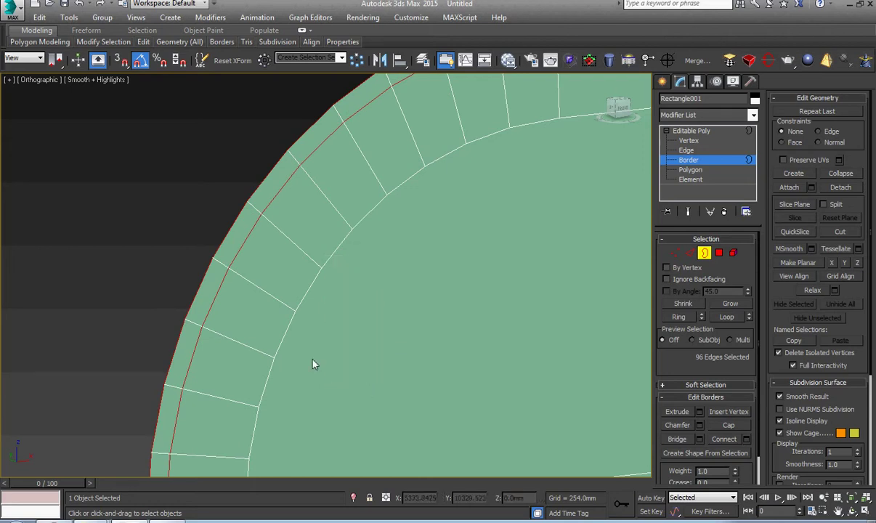
Select only the outermost border and extrude it to a height of -34.0525 mm with zero width.
click(271, 269)
click(266, 175)
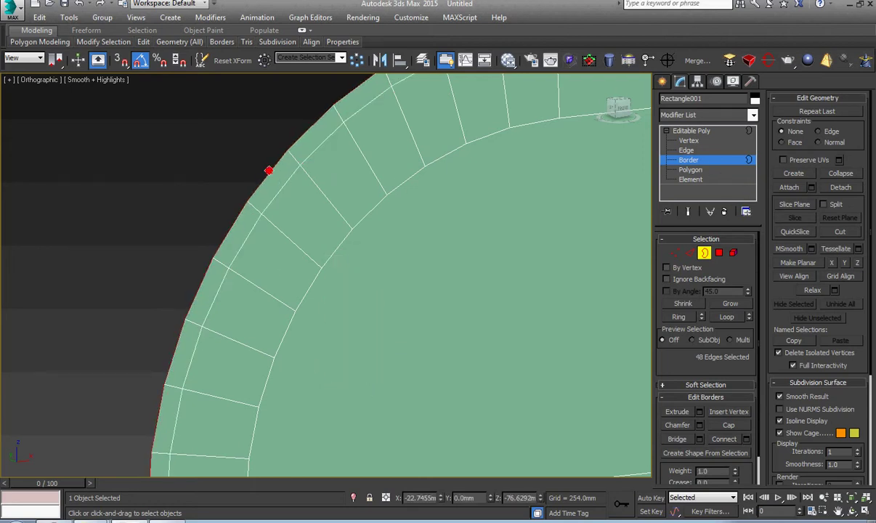
right_click(347, 191)
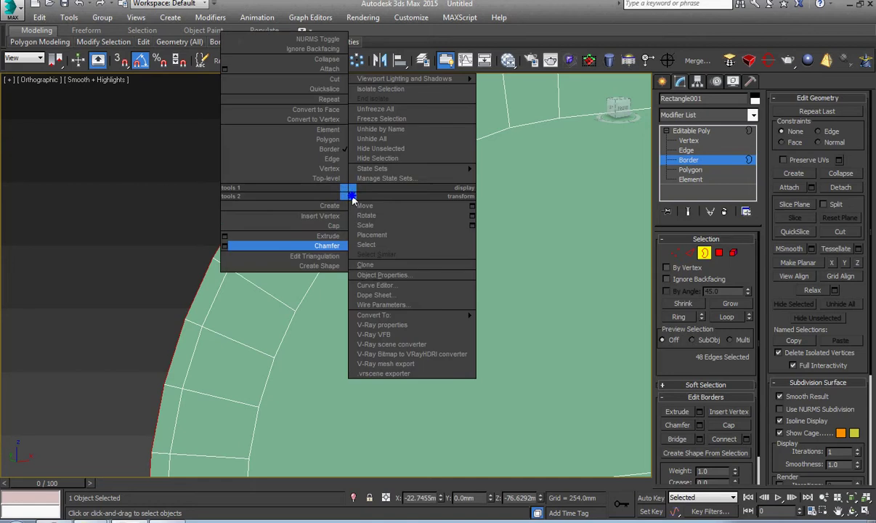
click(226, 237)
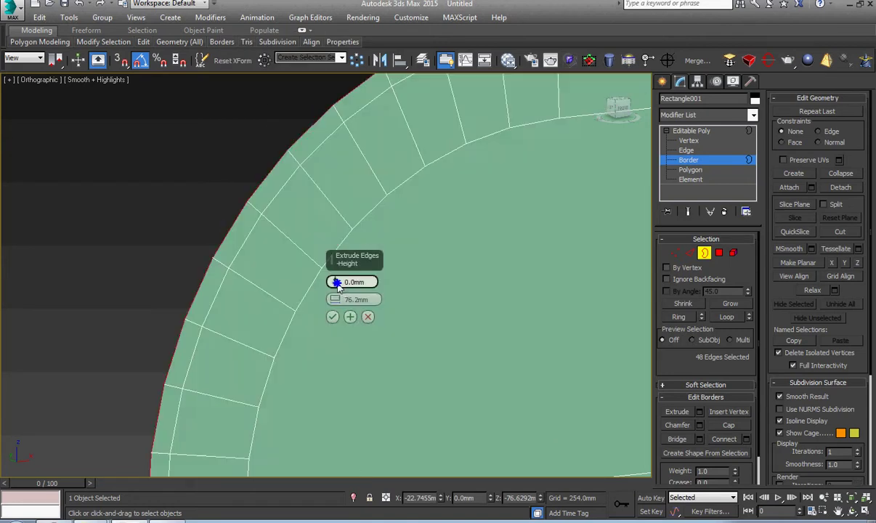
drag(336, 282, 338, 273)
drag(340, 288, 342, 294)
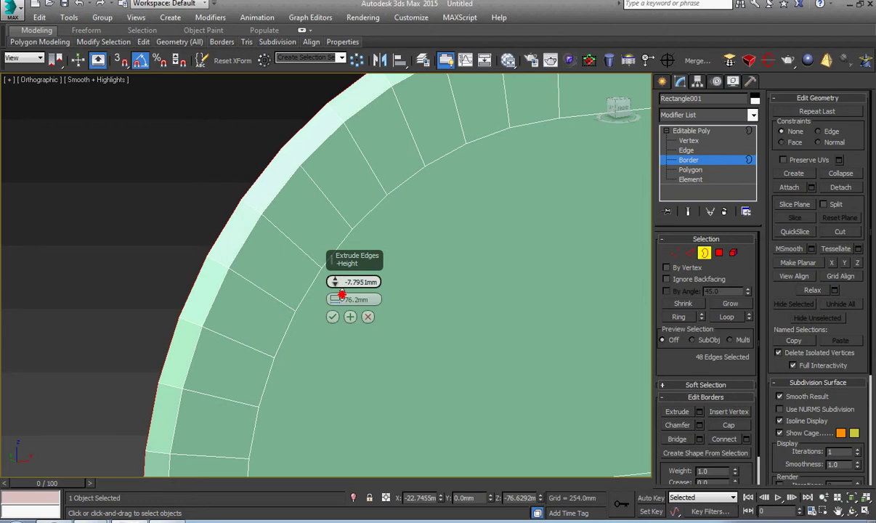
right_click(335, 282)
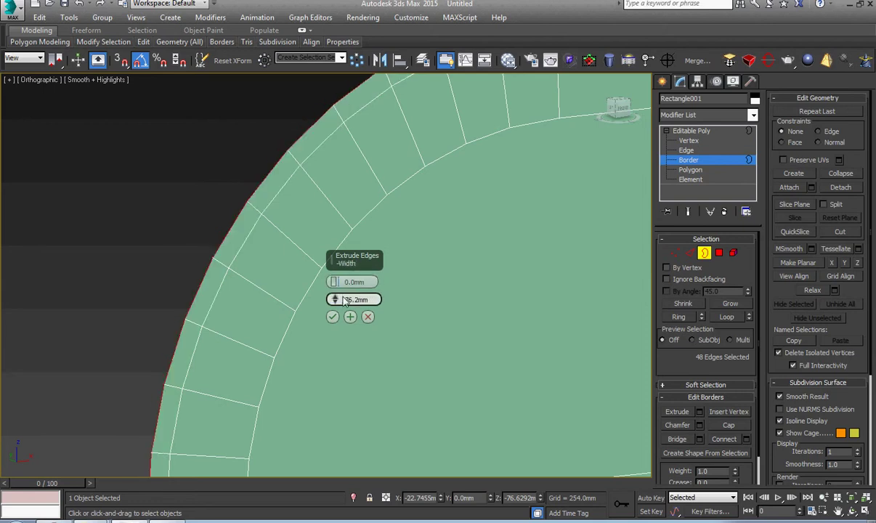
right_click(335, 299)
drag(335, 283, 338, 243)
drag(335, 281, 345, 354)
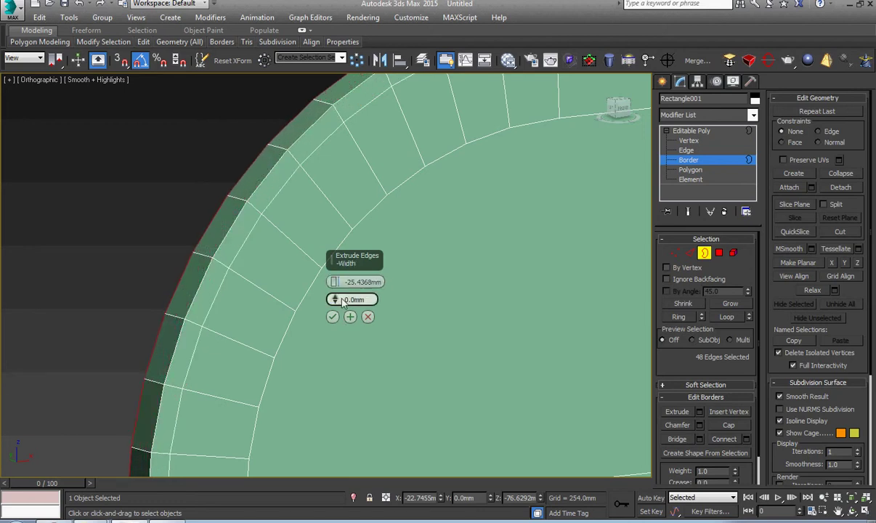
drag(333, 283, 334, 290)
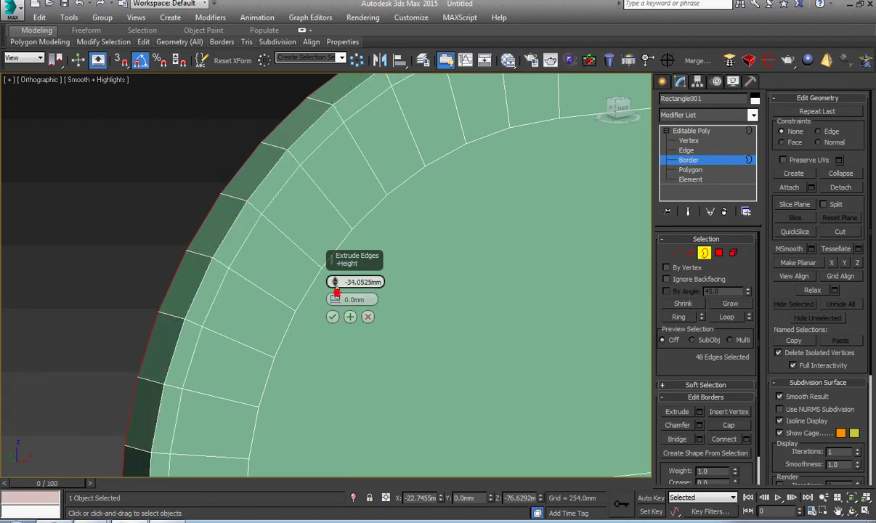
click(332, 317)
Scale the extruded border up slightly in the front view to match the phone's metal frame in the image.
scroll(334, 318, down, 5)
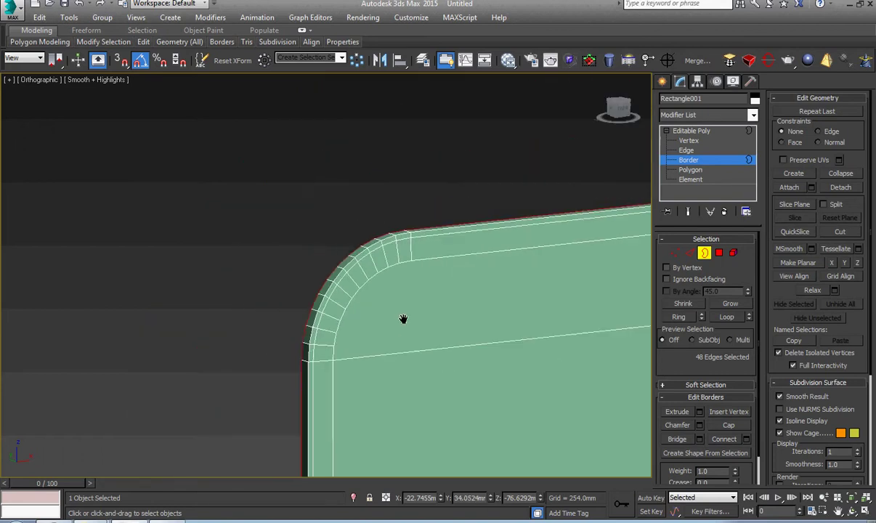
key(f)
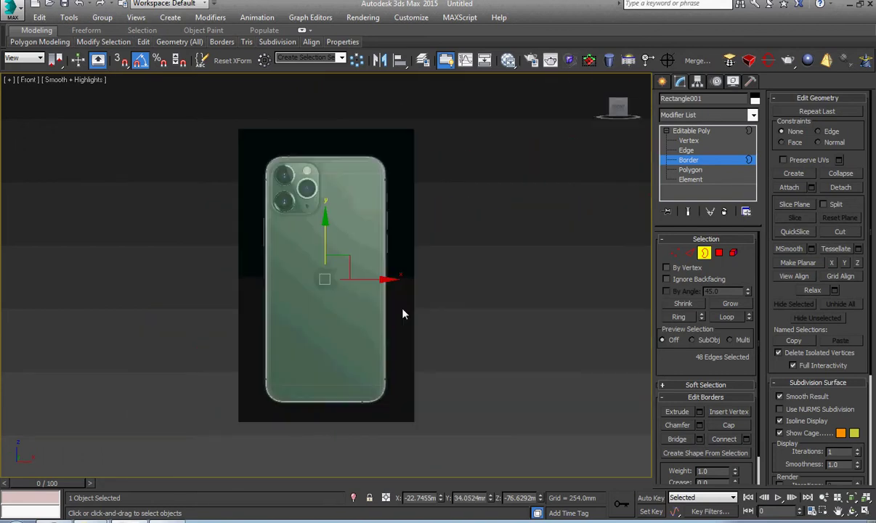
right_click(331, 238)
click(454, 275)
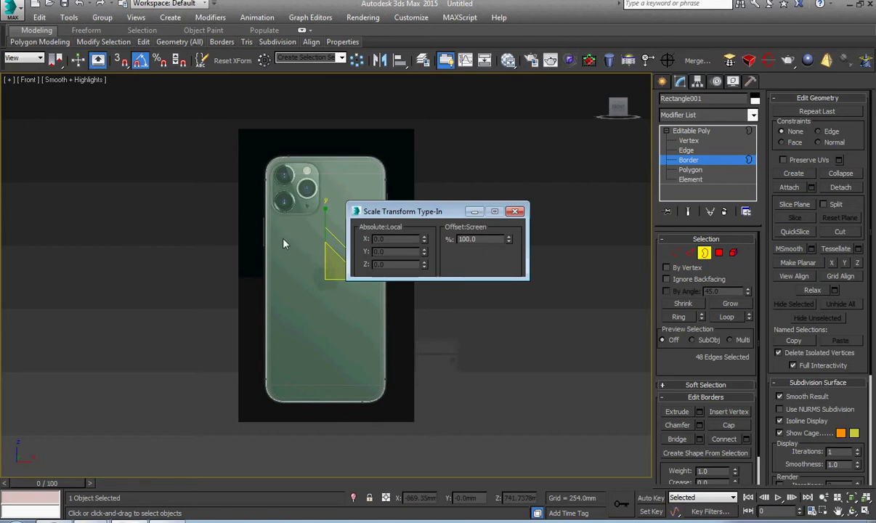
scroll(267, 224, up, 6)
scroll(255, 243, up, 3)
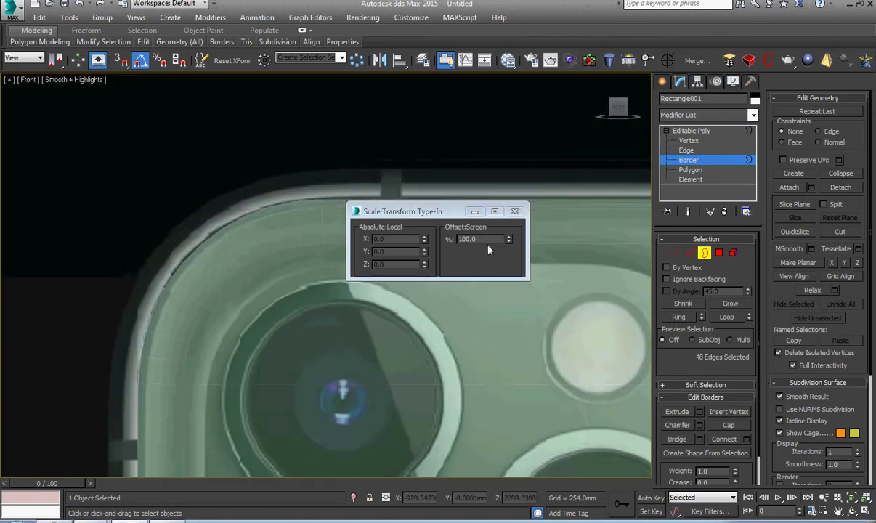
drag(508, 239, 511, 232)
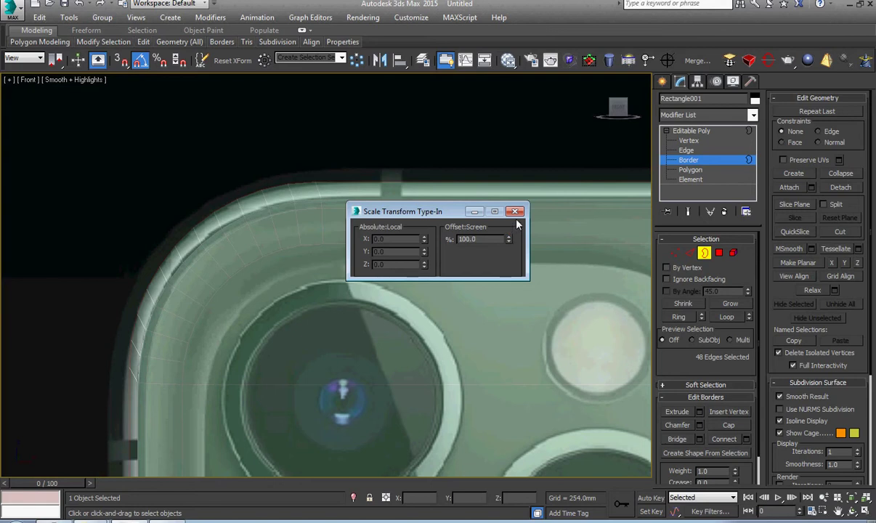
click(515, 212)
key(z)
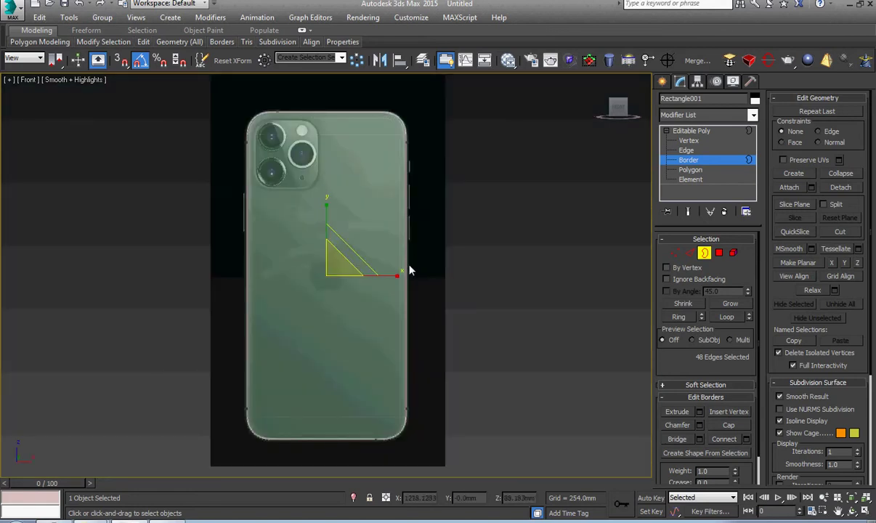
Try to fit the border to the phone's frame by scaling it along the X axis, checking the camera-side corner.
scroll(396, 276, up, 4)
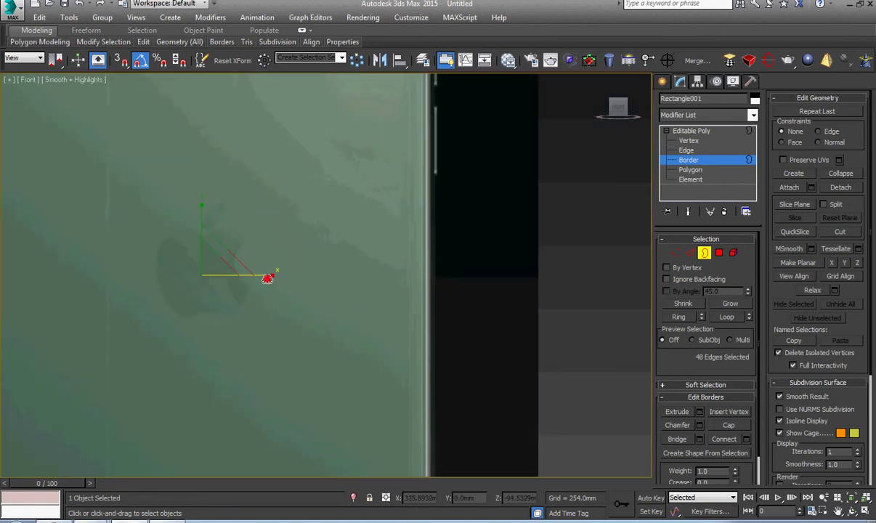
drag(269, 279, 268, 278)
key(z)
middle_drag(269, 277, 294, 305)
scroll(294, 173, up, 8)
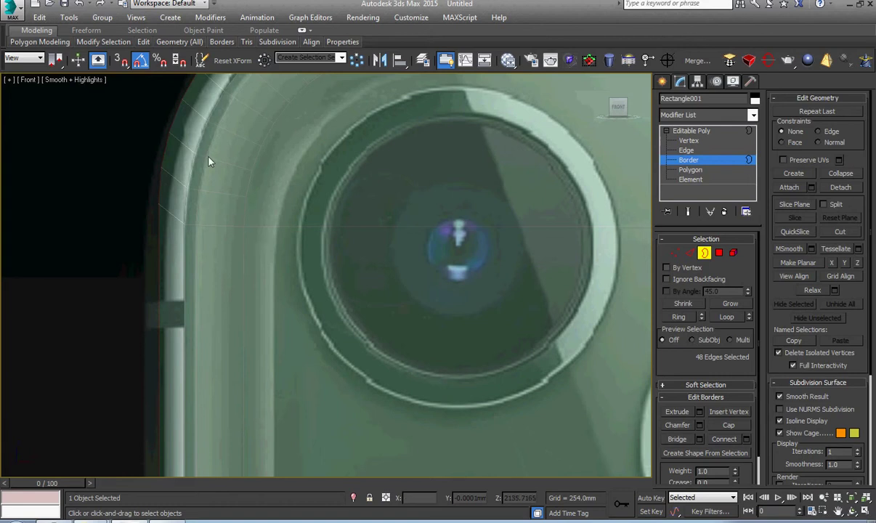
middle_drag(209, 160, 207, 297)
middle_drag(299, 206, 289, 292)
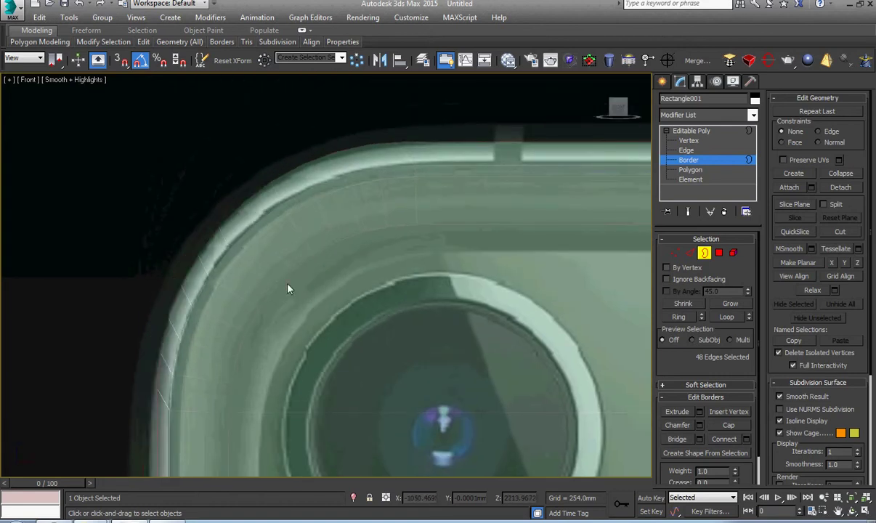
alt+middle_drag(277, 280, 307, 239)
key(z)
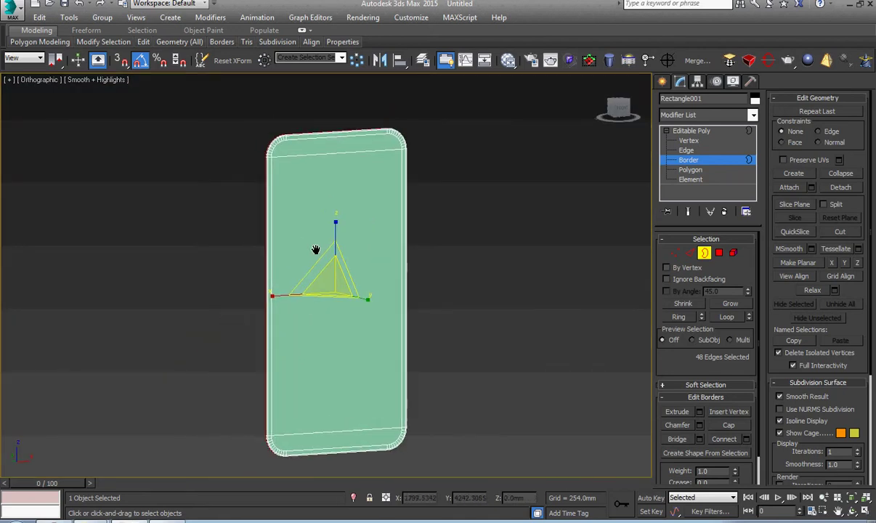
Reselect the phone's outer border and extrude it to a height of -96.6741 mm with zero width.
click(290, 218)
scroll(278, 236, up, 3)
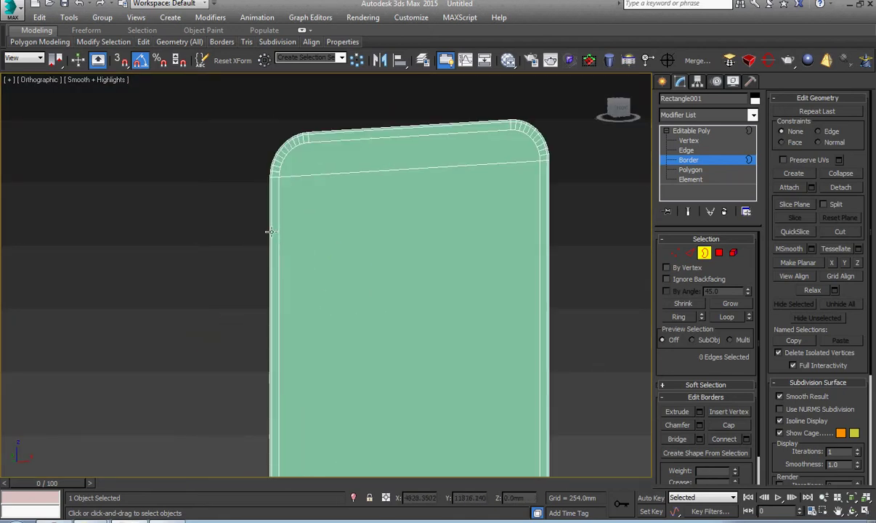
click(271, 232)
scroll(293, 215, down, 2)
scroll(254, 172, up, 6)
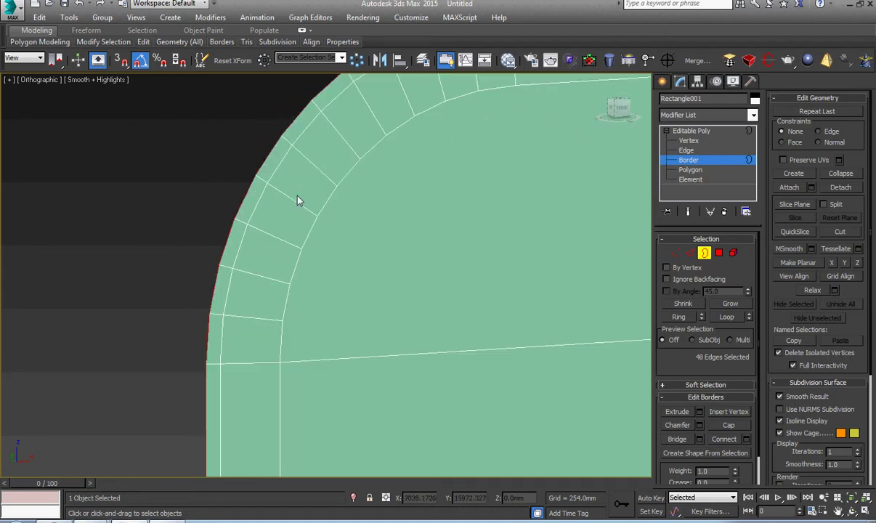
right_click(297, 200)
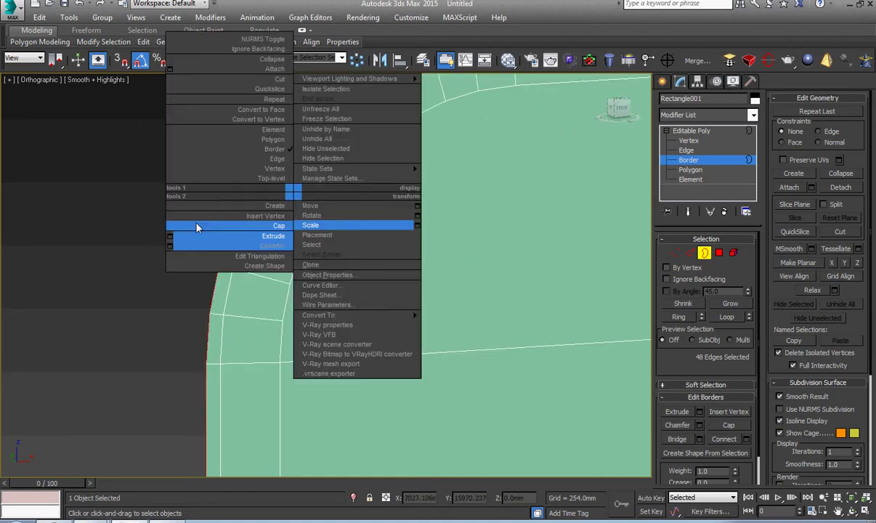
click(179, 239)
drag(333, 281, 338, 333)
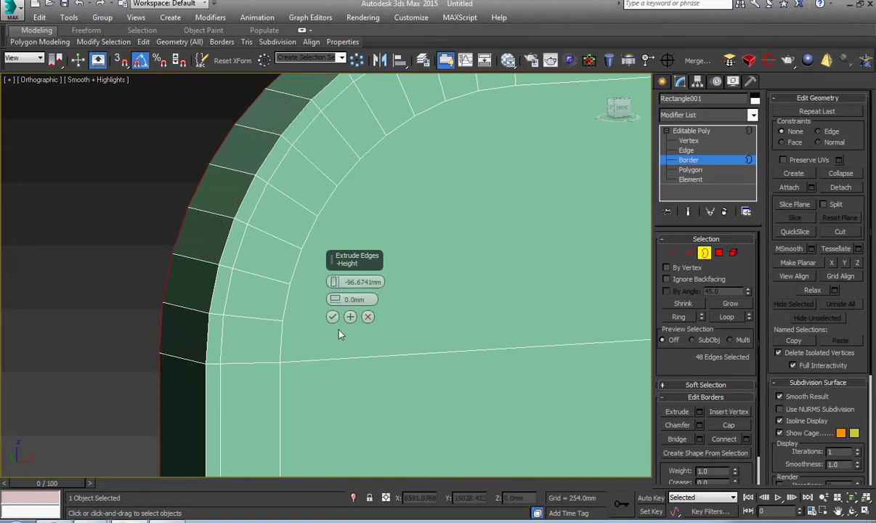
click(333, 318)
Cap the open border at the far end of the extruded side wall and select the cap polygon.
key(z)
alt+middle_drag(314, 312, 428, 308)
middle_drag(362, 187, 373, 308)
scroll(362, 206, up, 5)
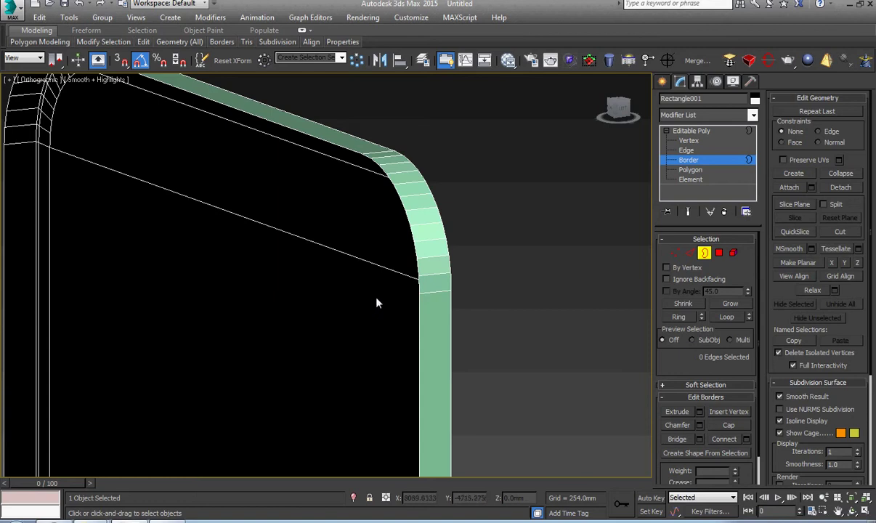
click(415, 255)
right_click(415, 254)
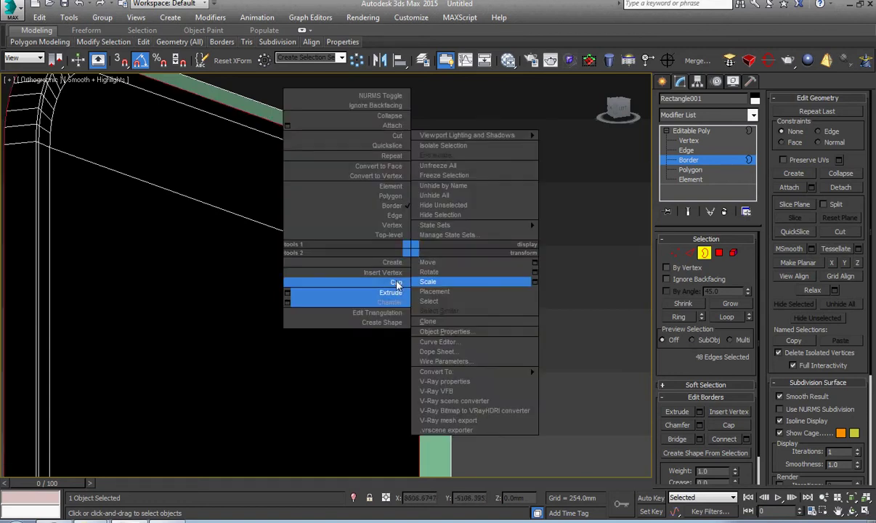
click(396, 282)
key(4)
click(364, 263)
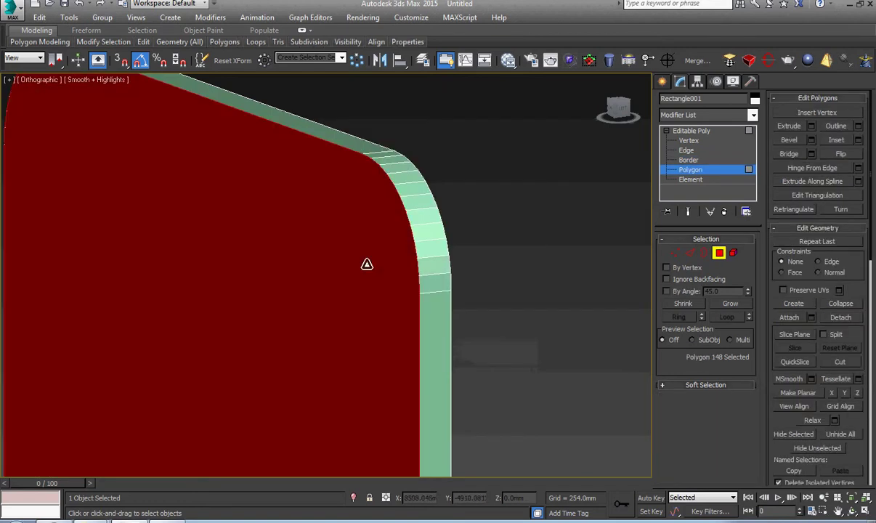
Try scaling the cap polygon up uniformly in the front view to reach the outer edge of the phone's frame.
key(z)
scroll(348, 237, up, 5)
alt+middle_drag(345, 249, 329, 308)
key(f)
scroll(320, 252, up, 10)
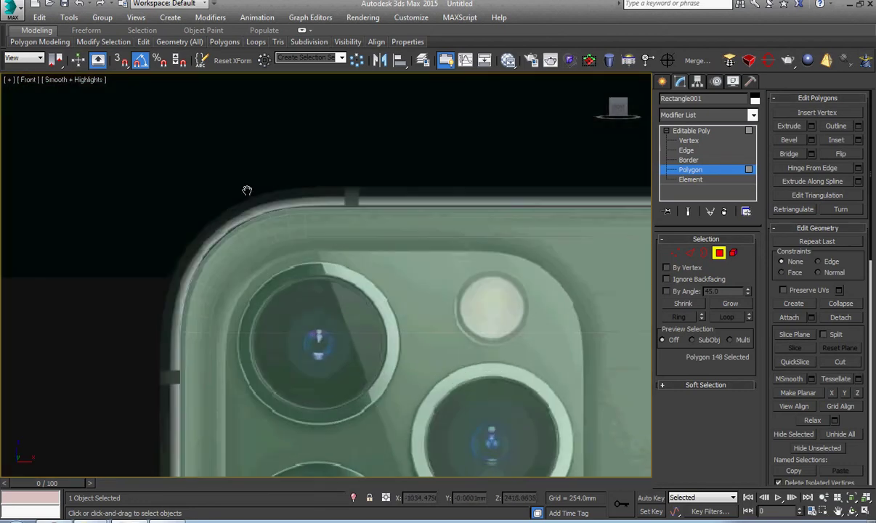
right_click(283, 204)
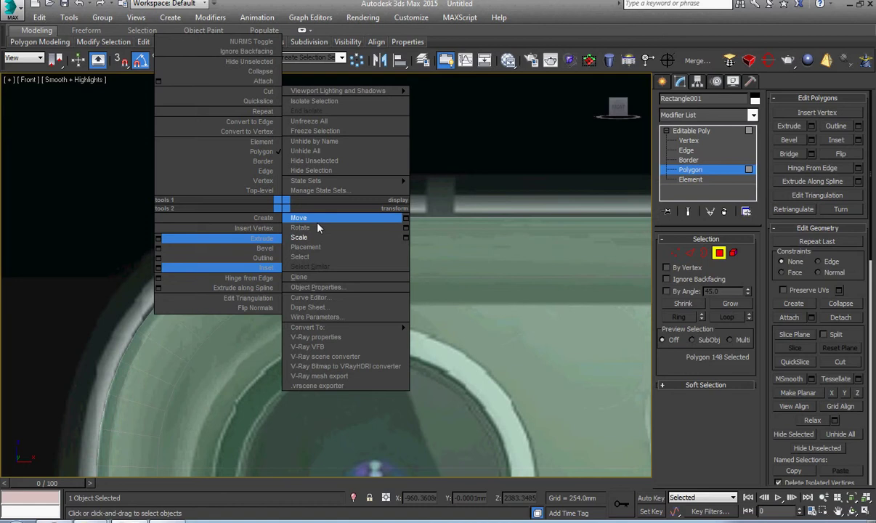
click(405, 237)
drag(509, 244, 507, 237)
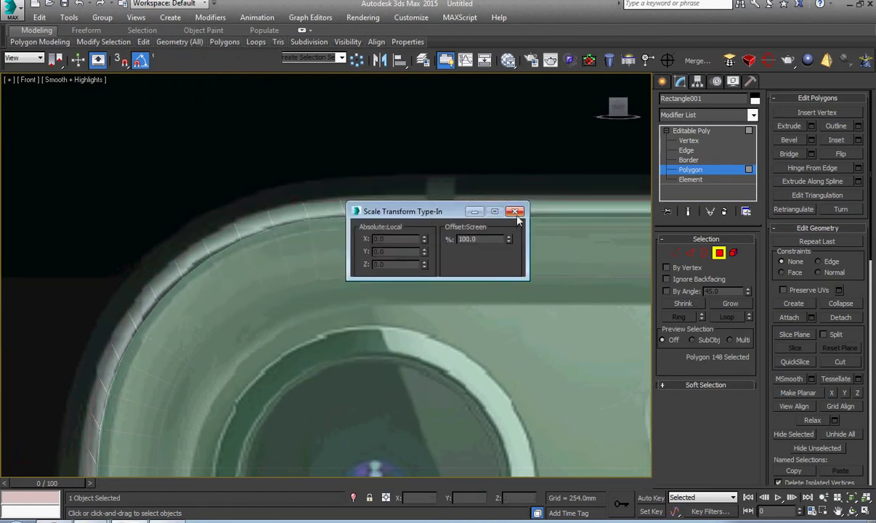
click(514, 211)
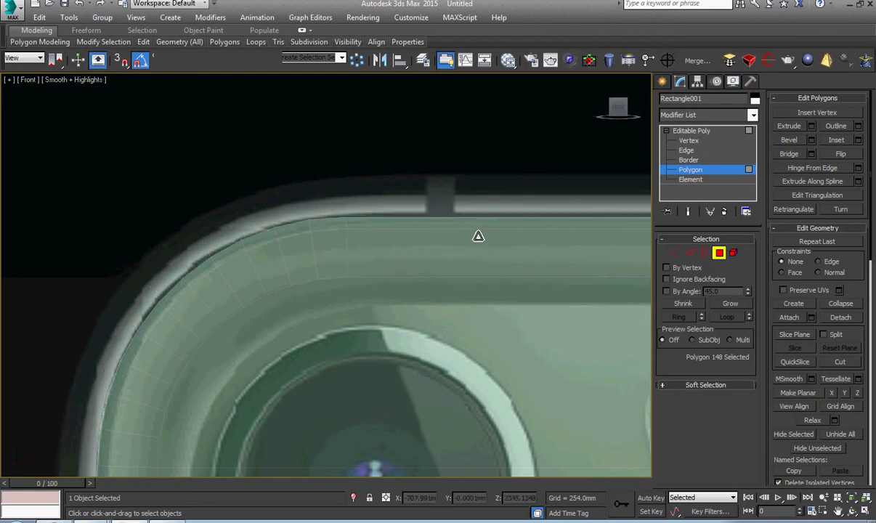
Move the selected cap polygon along the Y axis to 10.1024 mm, bringing it close to the phone's back edge.
key(z)
alt+middle_drag(303, 230, 343, 254)
scroll(261, 180, up, 5)
right_click(268, 182)
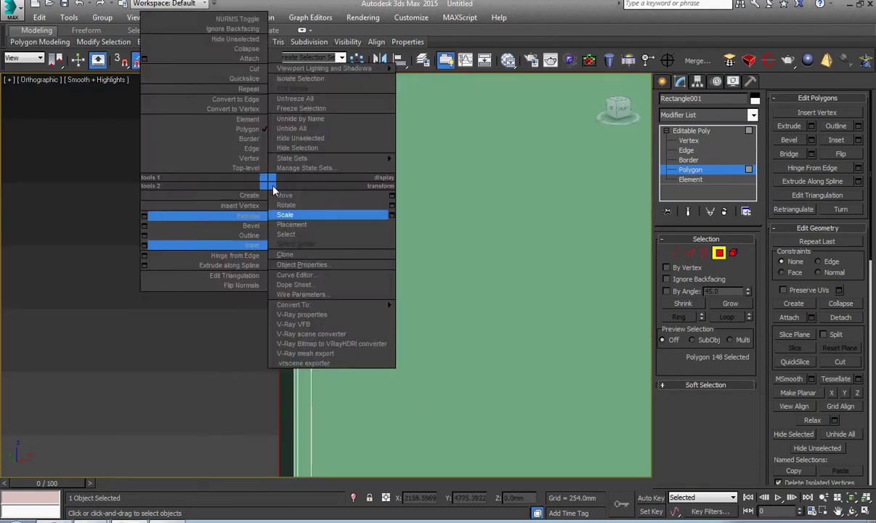
click(279, 192)
key(z)
alt+middle_drag(279, 195, 318, 236)
scroll(315, 249, up, 7)
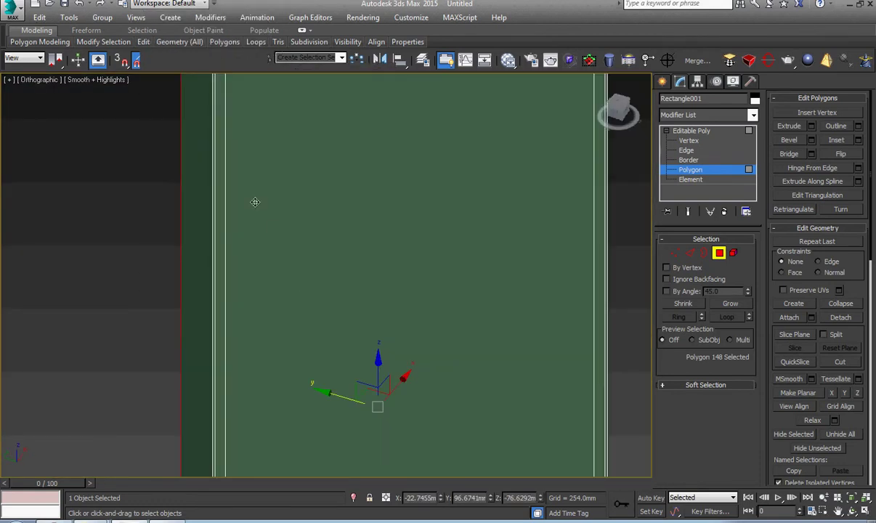
alt+middle_drag(255, 202, 368, 418)
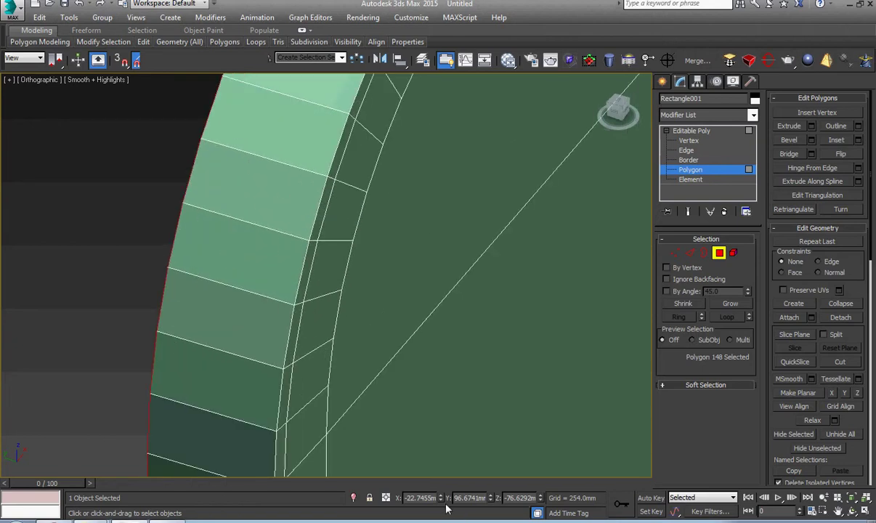
drag(440, 499, 445, 516)
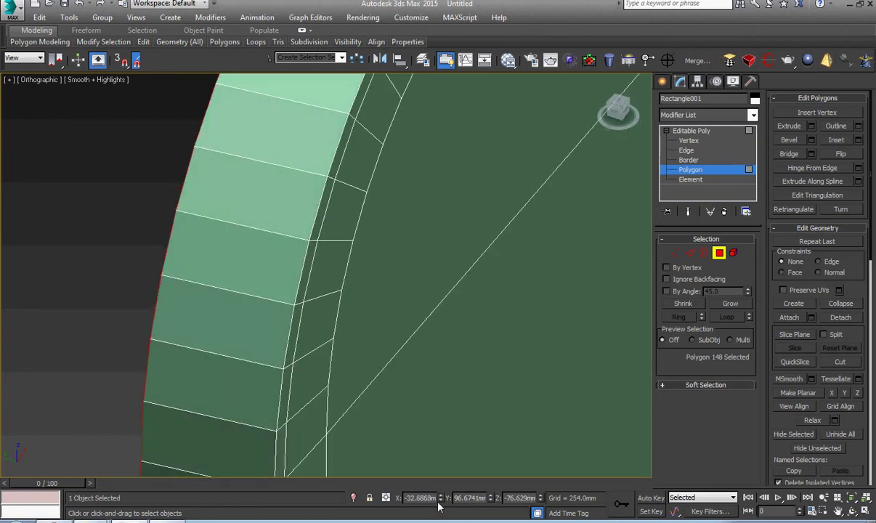
key(ctrl+z)
drag(491, 501, 491, 24)
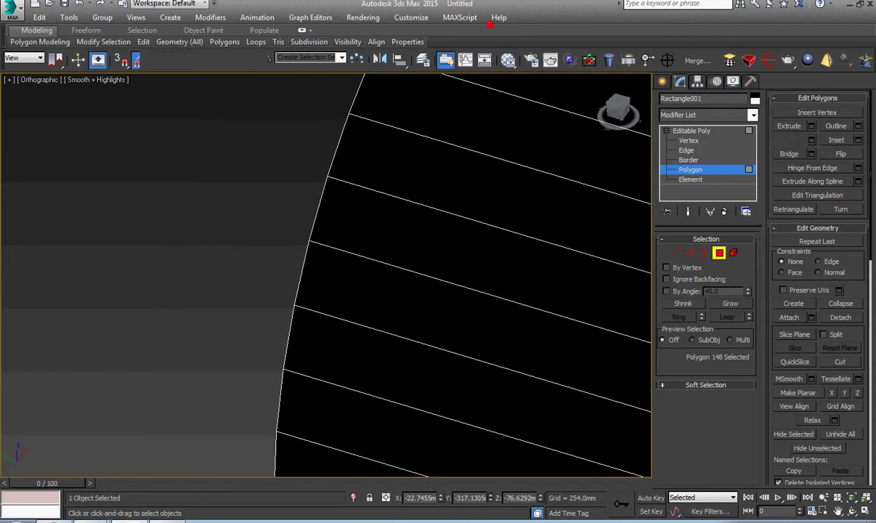
key(ctrl+z)
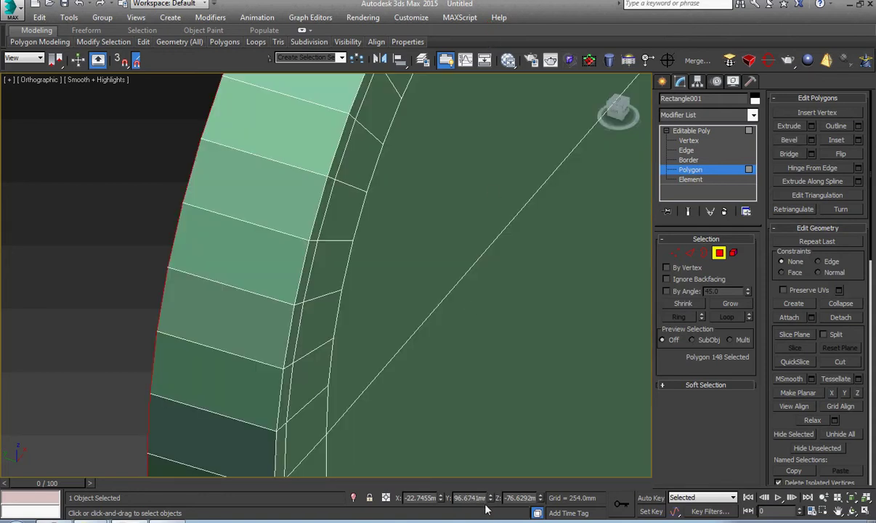
drag(489, 499, 499, 90)
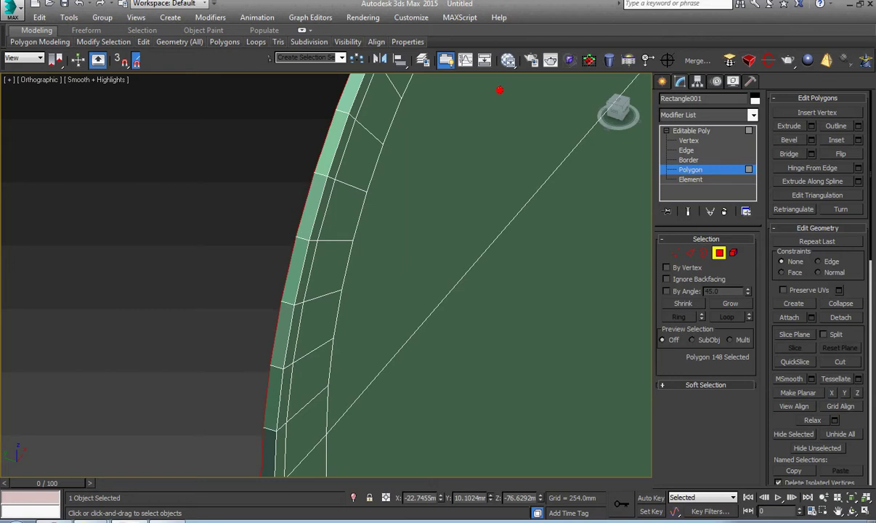
Bevel the cap polygon outward with a height of 35.2034 mm and an initial outline of 2.7627 mm.
right_click(391, 206)
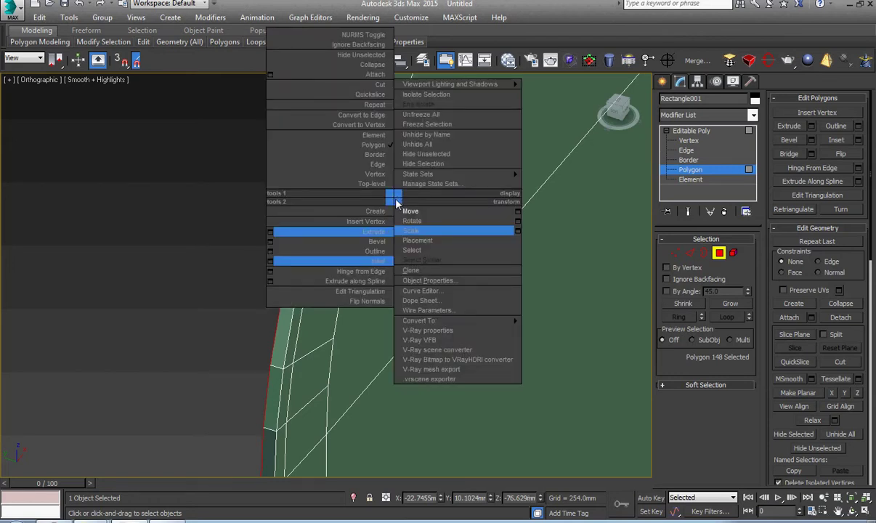
click(272, 242)
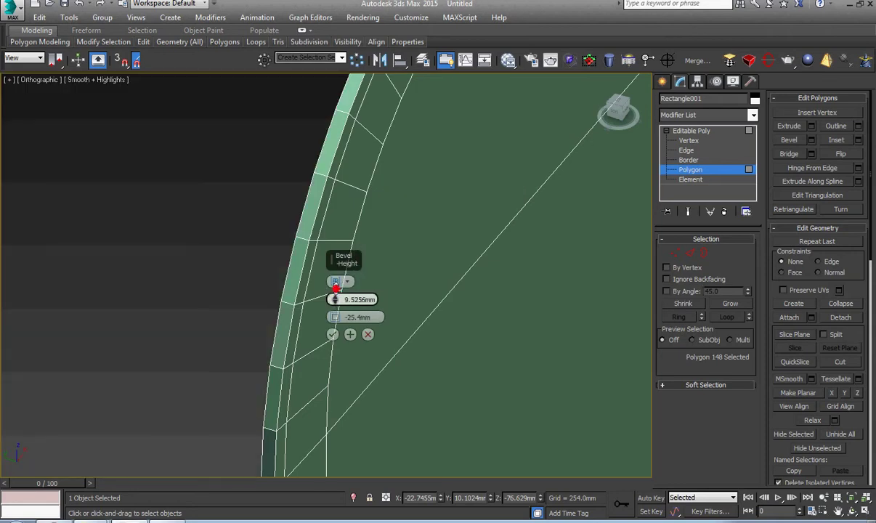
drag(336, 300, 331, 257)
drag(335, 317, 259, 265)
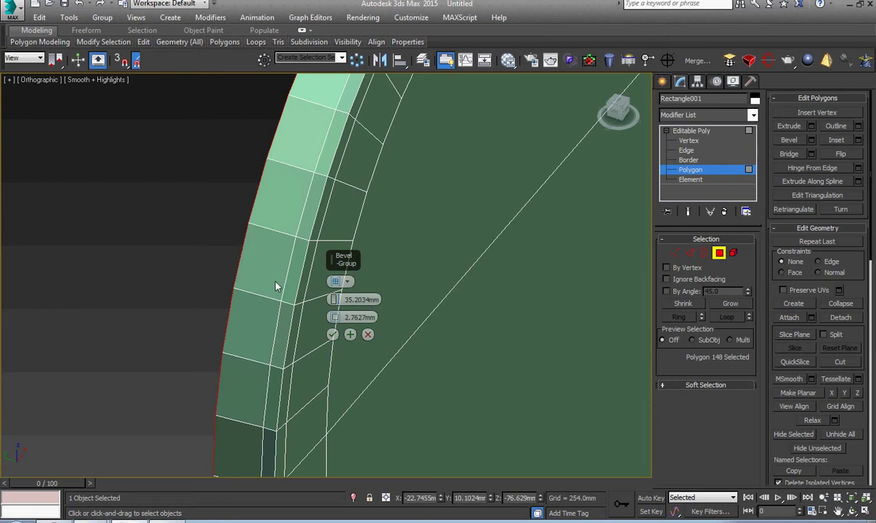
Set the bevel's outline to 27.4424 mm against the frame's bright rim in the front view and apply it.
key(f)
scroll(270, 209, up, 5)
scroll(270, 210, up, 10)
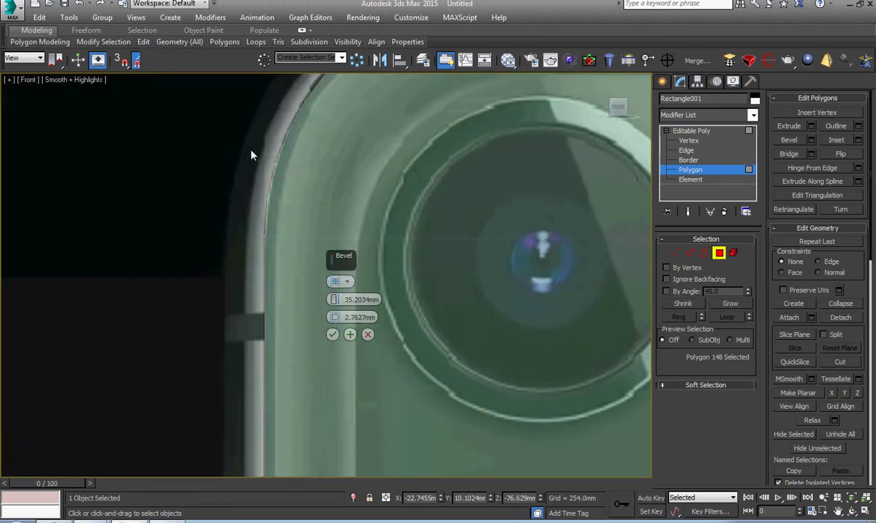
drag(338, 321, 363, 279)
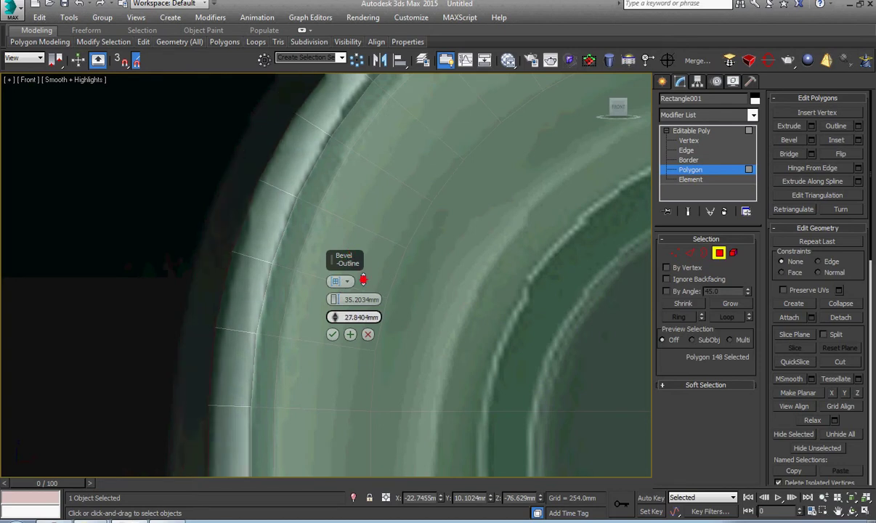
drag(363, 313, 363, 314)
click(350, 334)
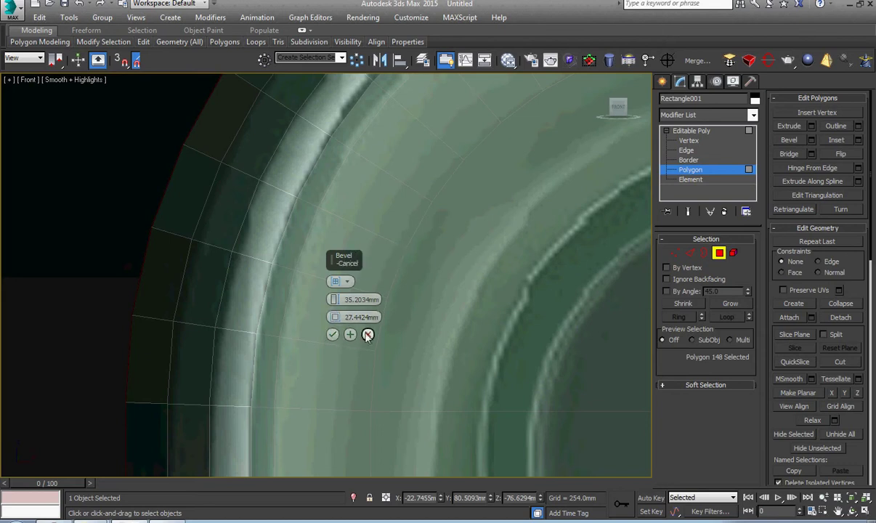
Add a second bevel to the cap polygon with a height of 35.2034 mm and an outline of 18.287 mm.
click(367, 336)
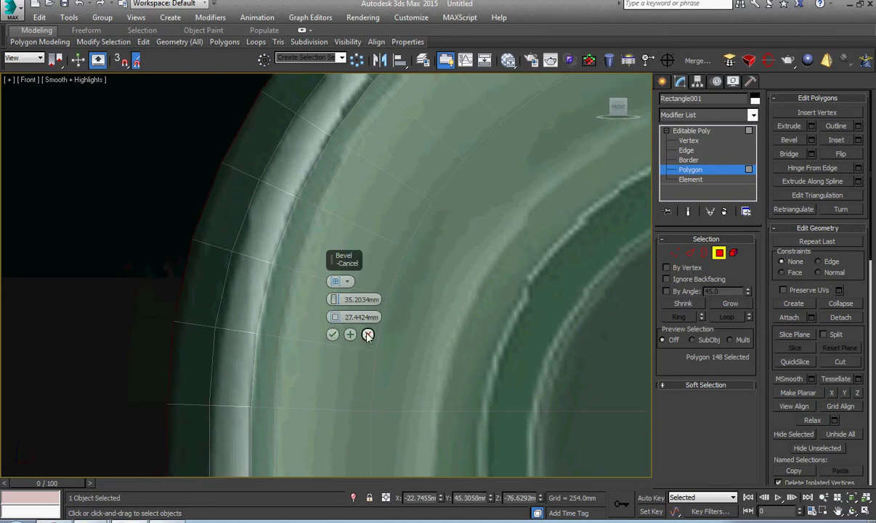
drag(334, 316, 336, 329)
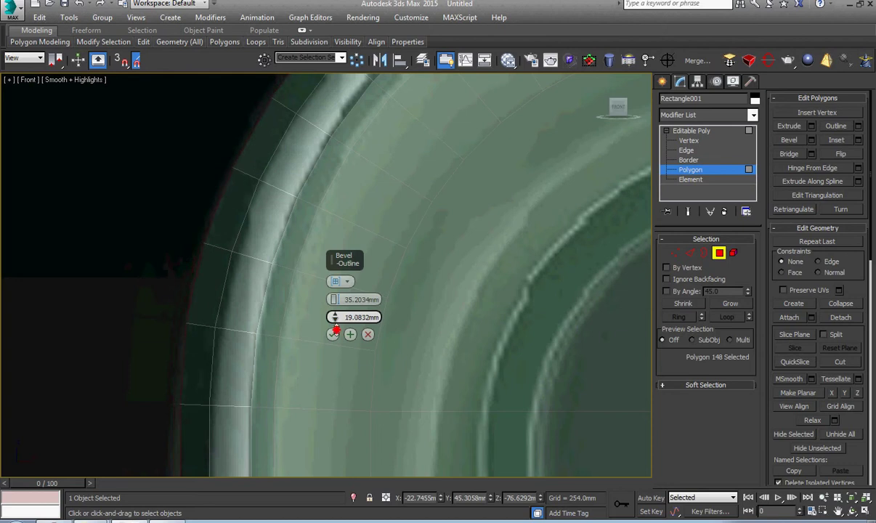
scroll(238, 340, down, 4)
alt+middle_drag(239, 340, 123, 302)
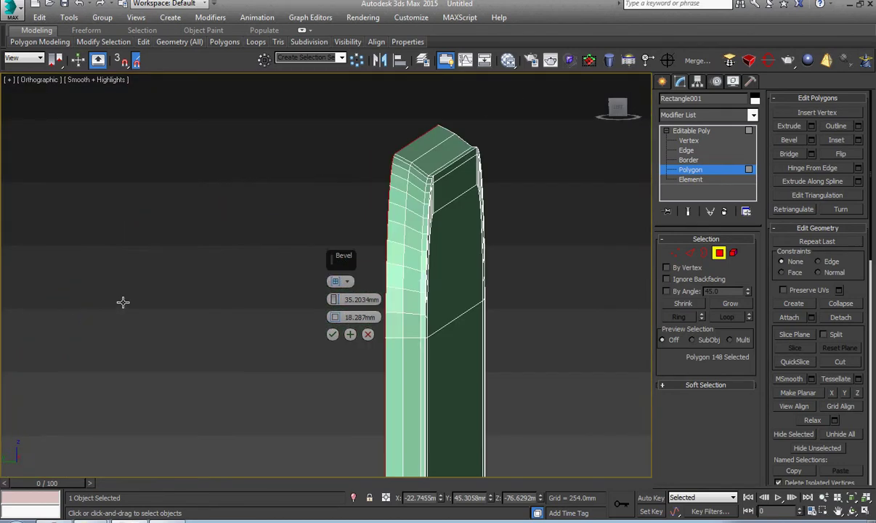
middle_drag(201, 286, 73, 305)
scroll(332, 175, up, 8)
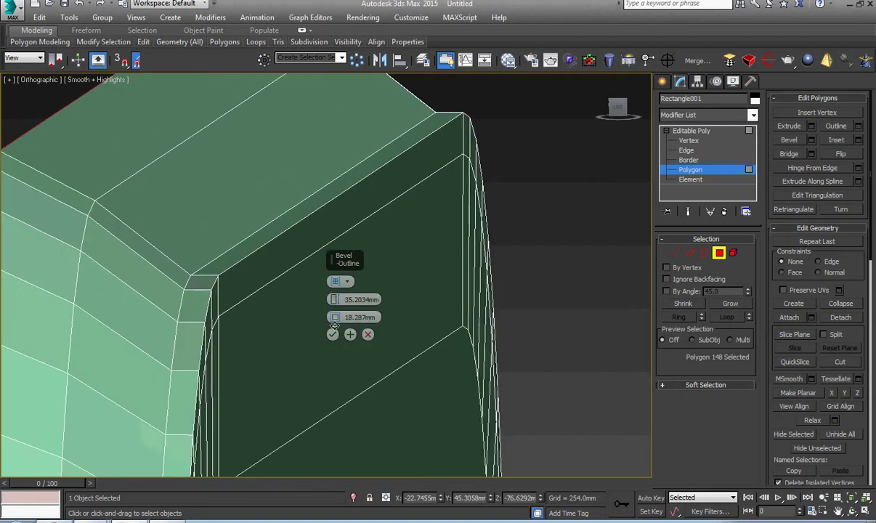
click(332, 335)
Remove the side wall's edge loop nearest the back face together with its vertices, and leave edge editing.
key(2)
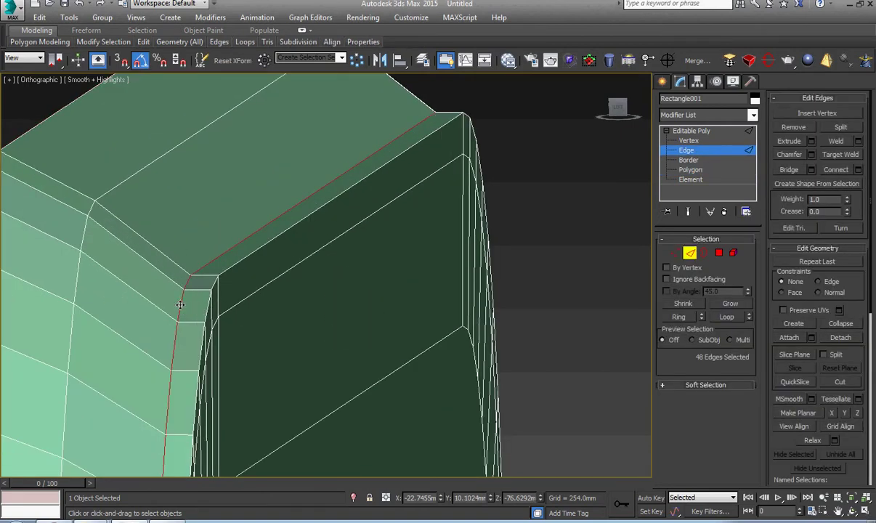
key(ctrl+r)
key(ctrl+BackSpace)
right_click(180, 303)
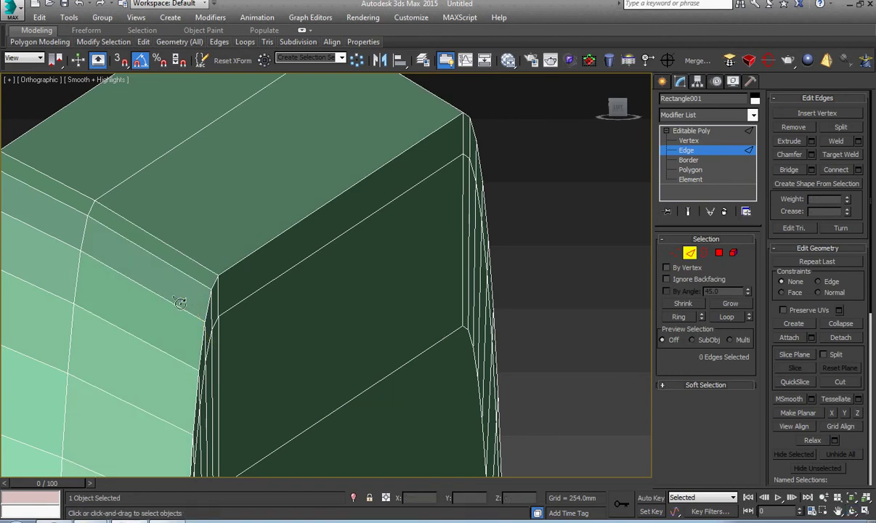
scroll(222, 311, down, 5)
click(737, 131)
key(w)
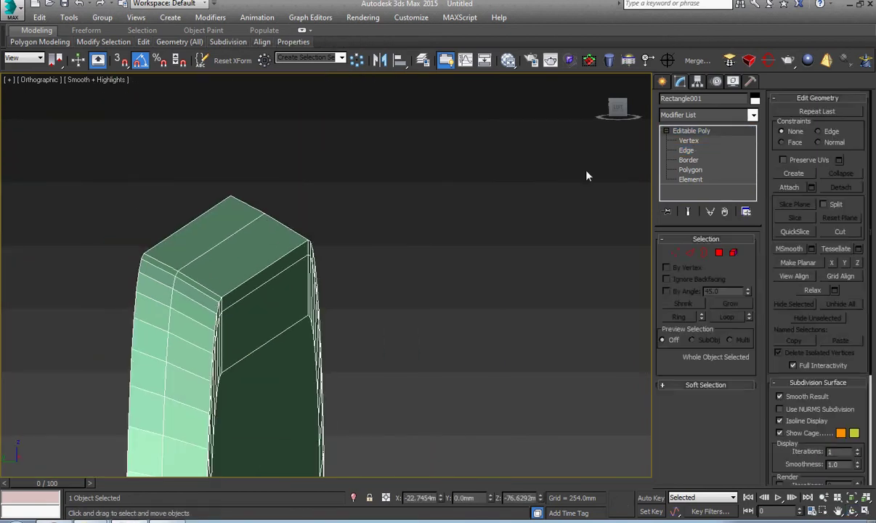
Assign smoothing group 30 to the whole phone body element and return to object level.
key(z)
alt+middle_drag(352, 237, 451, 189)
scroll(454, 187, up, 3)
click(452, 187)
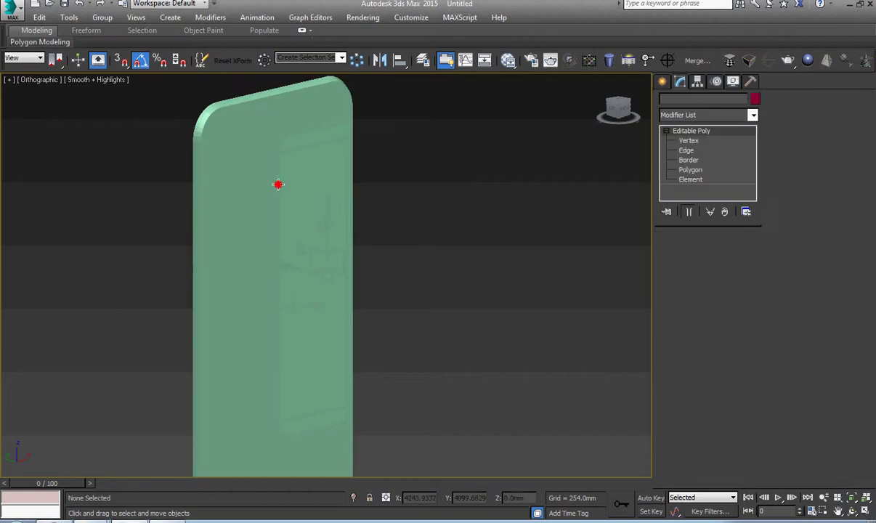
click(277, 185)
key(5)
click(279, 184)
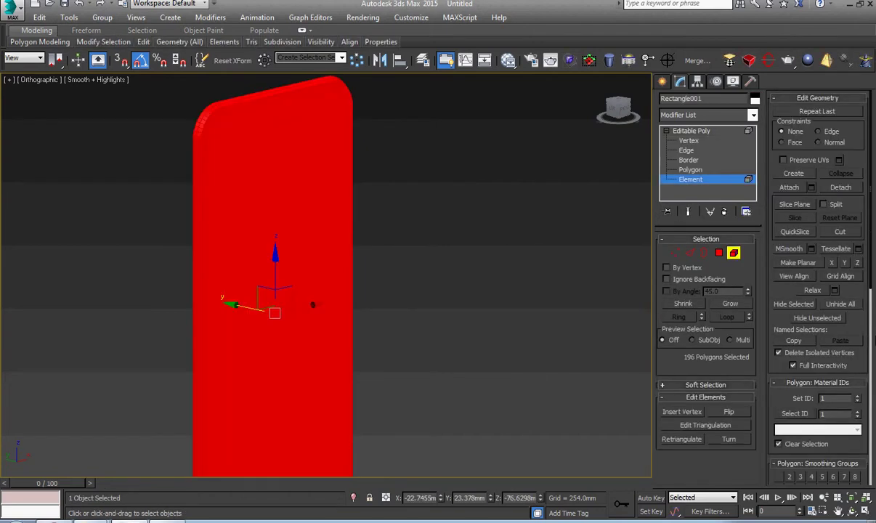
scroll(815, 406, down, 3)
click(831, 450)
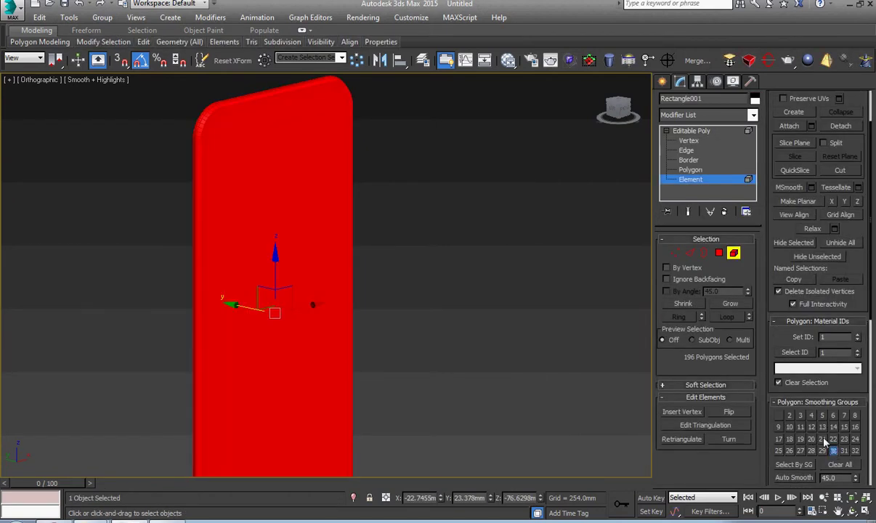
click(691, 131)
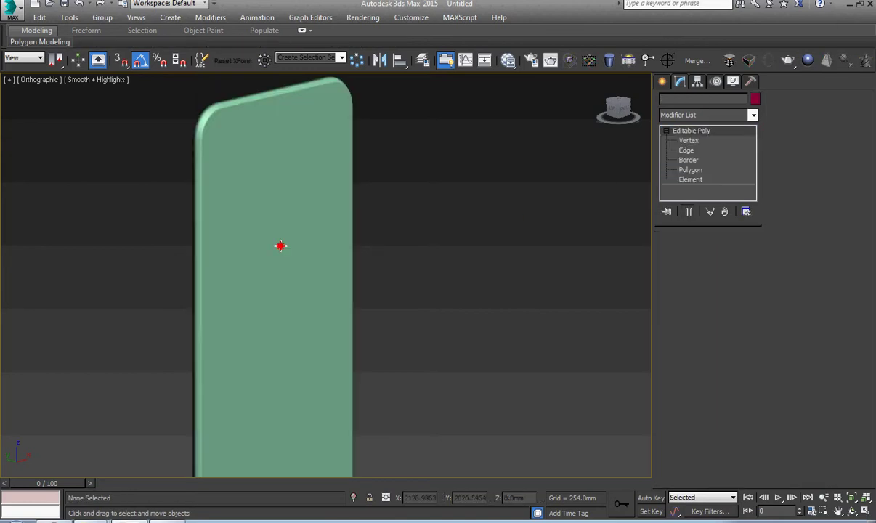
Chamfer the middle edge loop of the side wall by 14.7672 mm with 1 segment and smoothing turned off.
scroll(218, 127, up, 8)
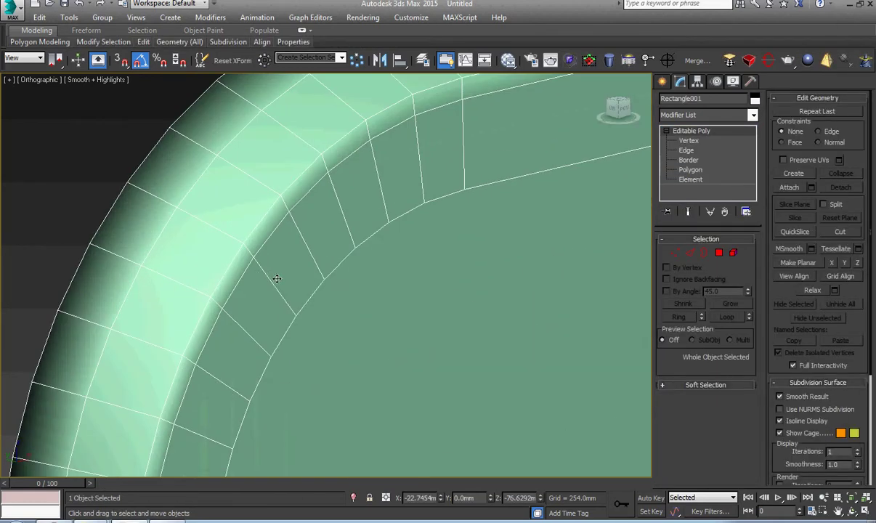
middle_drag(258, 268, 338, 208)
key(2)
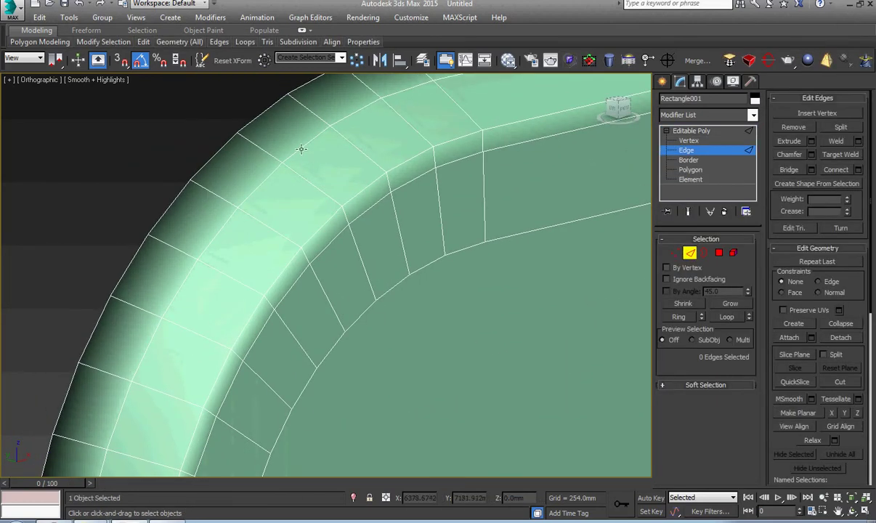
double_click(299, 146)
right_click(298, 156)
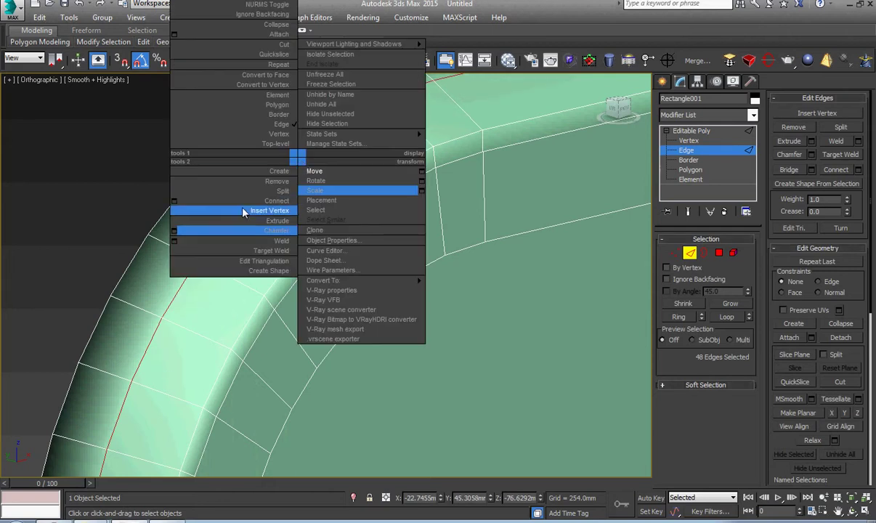
click(173, 230)
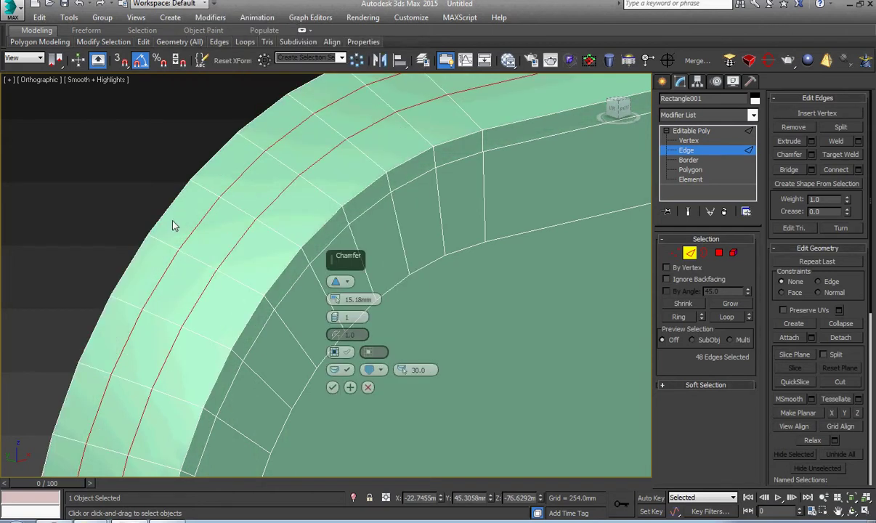
click(343, 353)
click(343, 353)
click(347, 370)
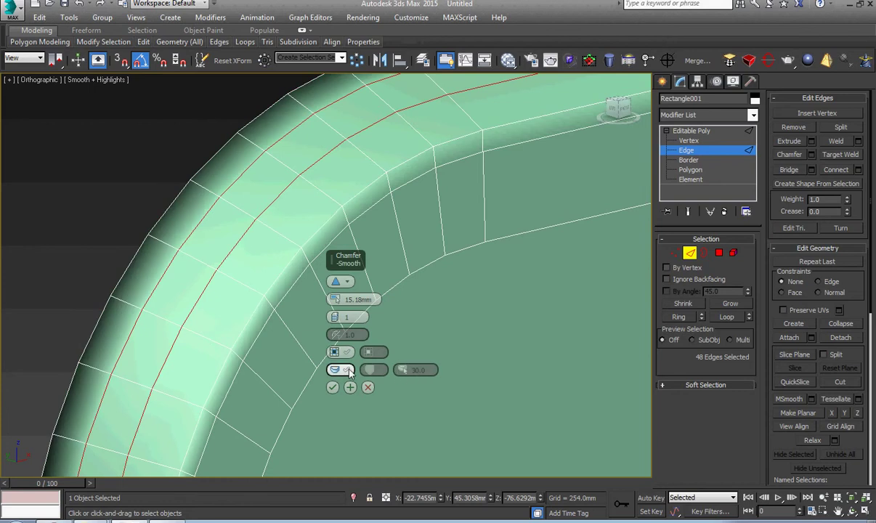
drag(336, 300, 335, 311)
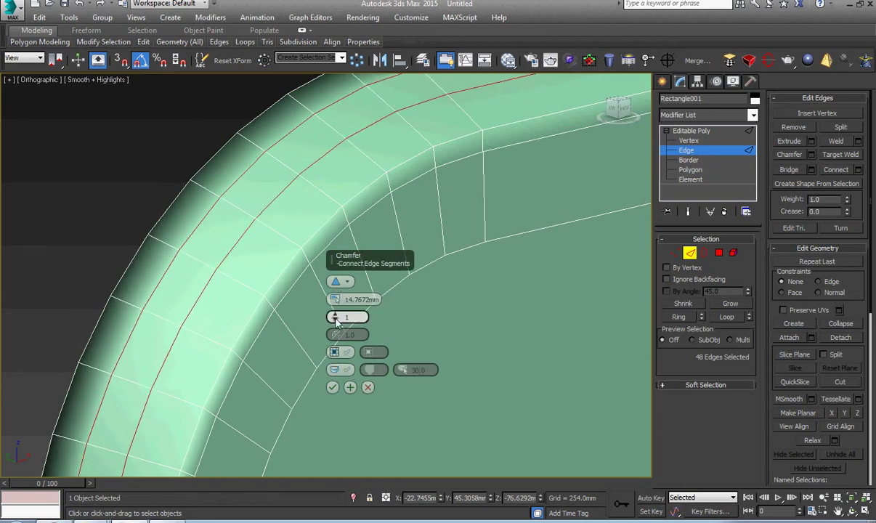
click(332, 388)
Delete the large cap polygon on the phone's side opposite the back face and return to object level.
alt+middle_drag(334, 389, 358, 336)
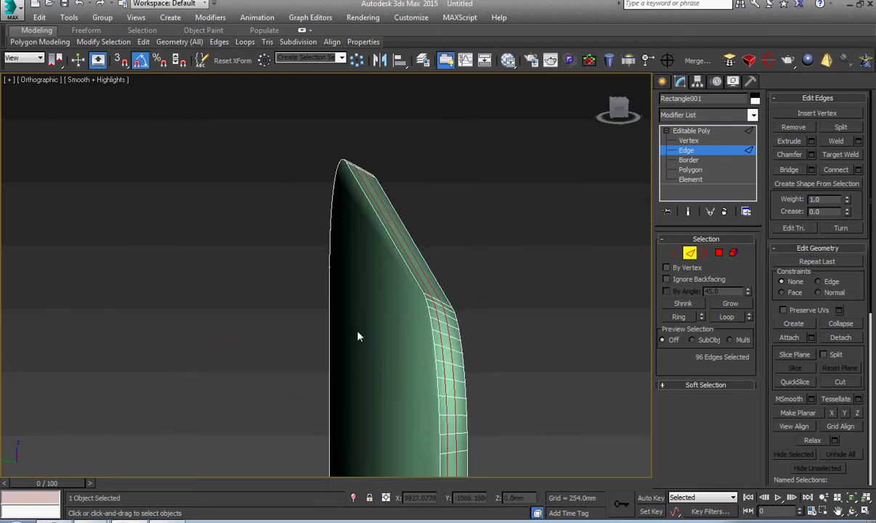
key(4)
alt+middle_drag(371, 368, 371, 371)
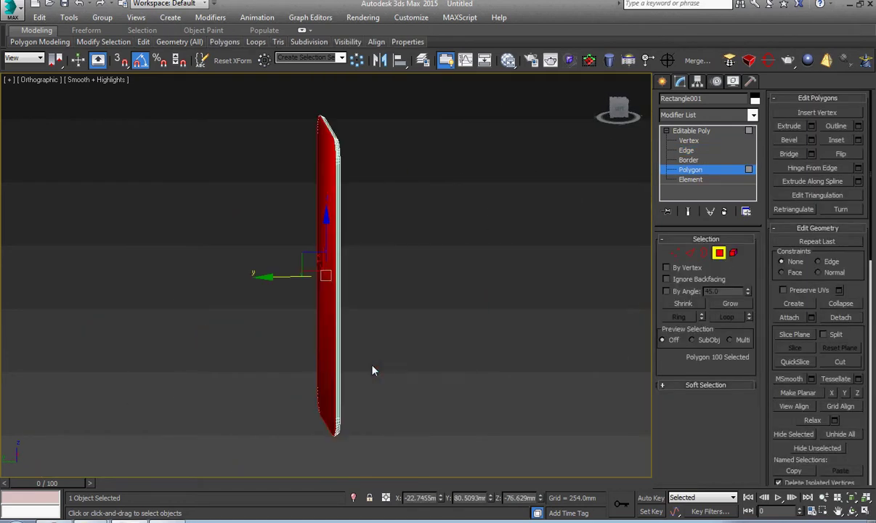
click(371, 368)
click(692, 131)
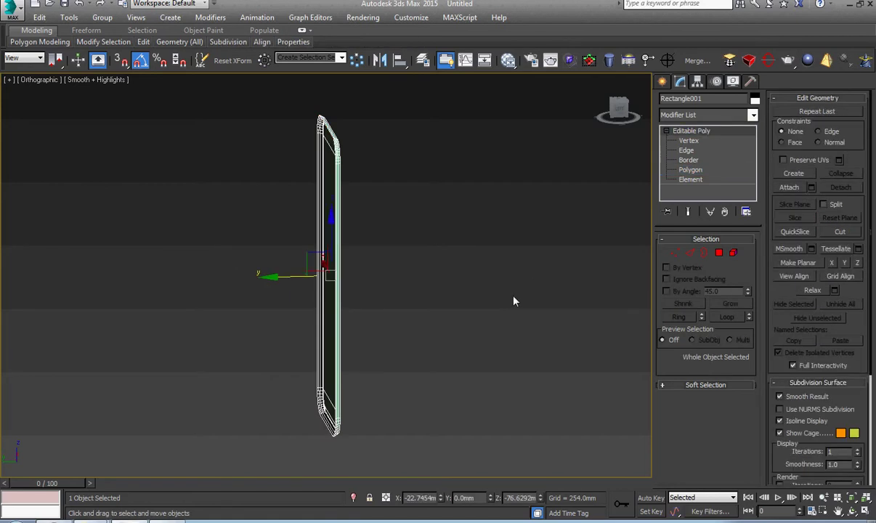
Draw a rectangle spline around the camera bump of the phone's back image in the front view.
key(f)
scroll(325, 276, up, 1)
middle_drag(324, 275, 365, 373)
scroll(366, 373, down, 1)
scroll(319, 293, up, 5)
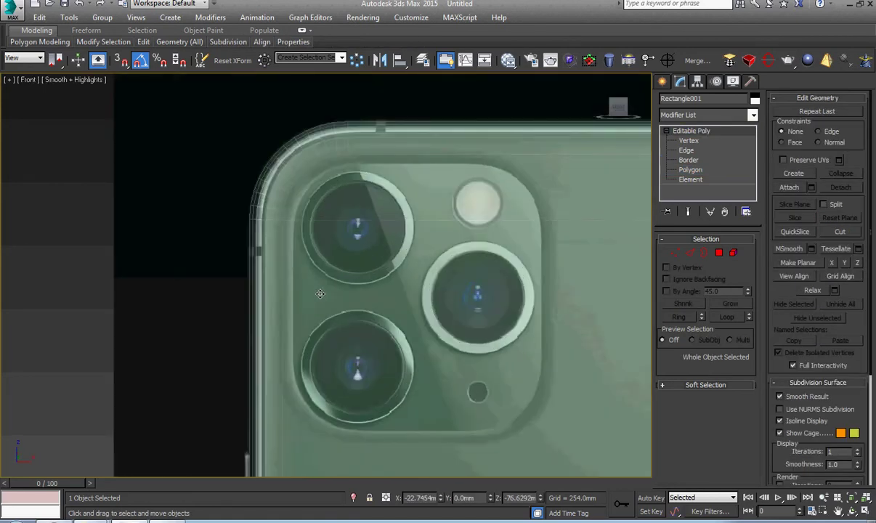
middle_drag(321, 293, 185, 224)
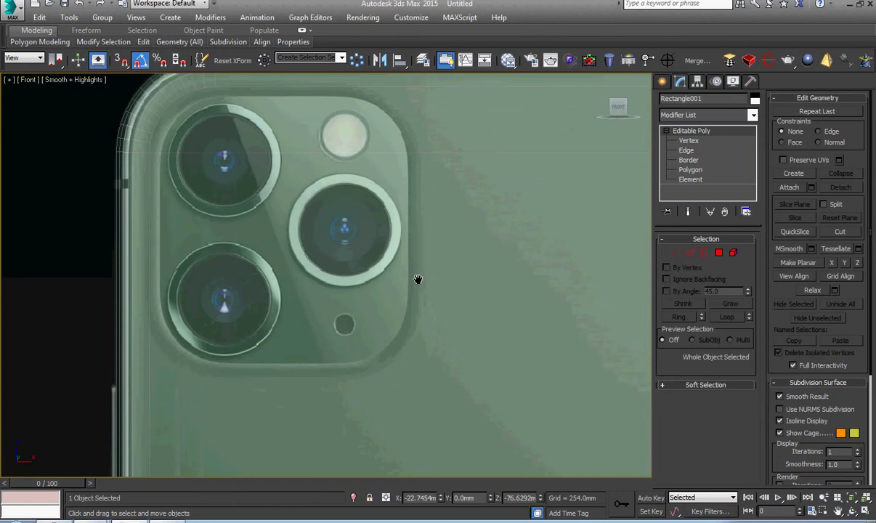
right_click(446, 333)
click(470, 270)
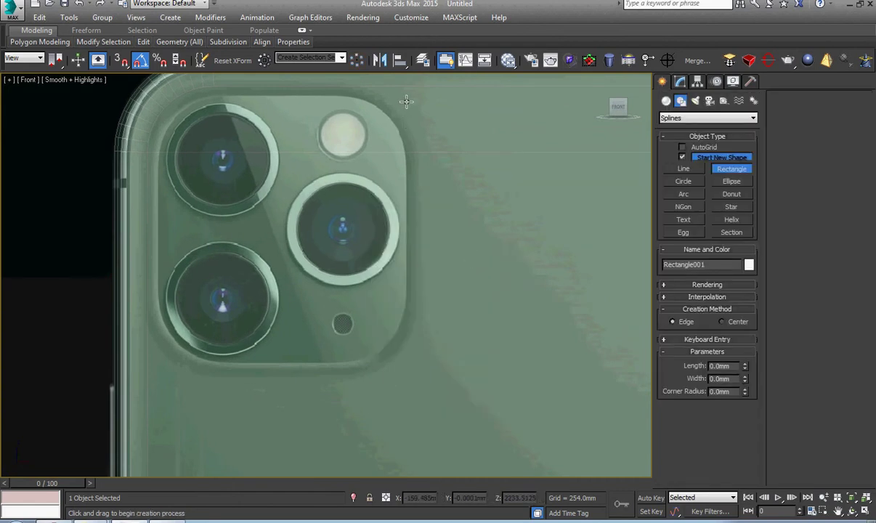
drag(406, 100, 180, 398)
right_click(181, 398)
Convert the camera rectangle to an editable spline and set all four of its vertices to the Corner type.
right_click(370, 254)
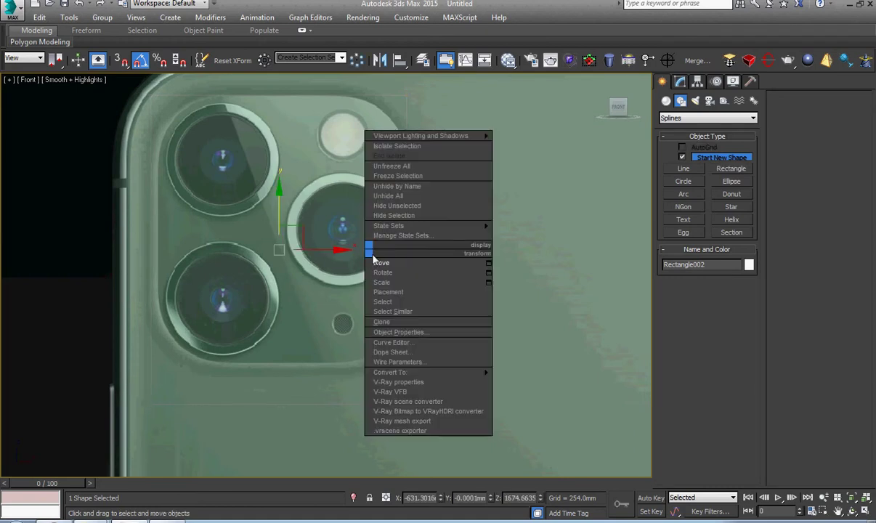
mouse_move(464, 372)
click(517, 371)
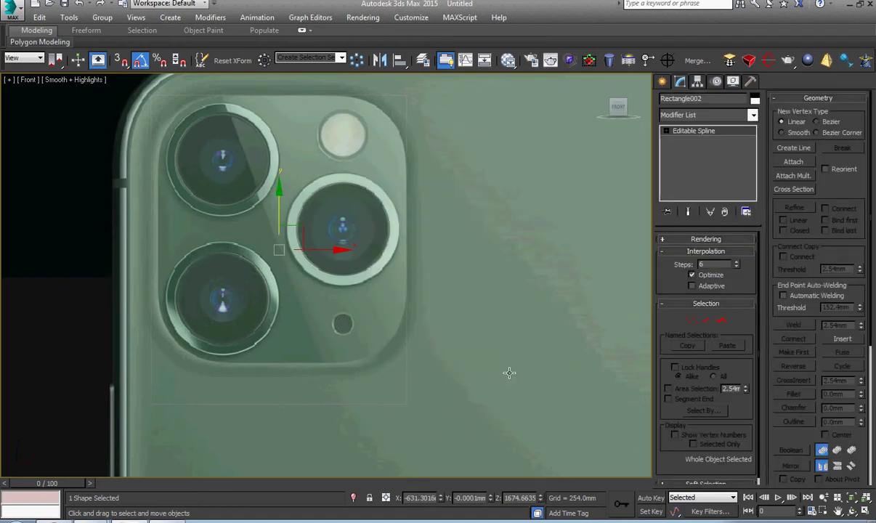
key(ctrl+a)
right_click(513, 333)
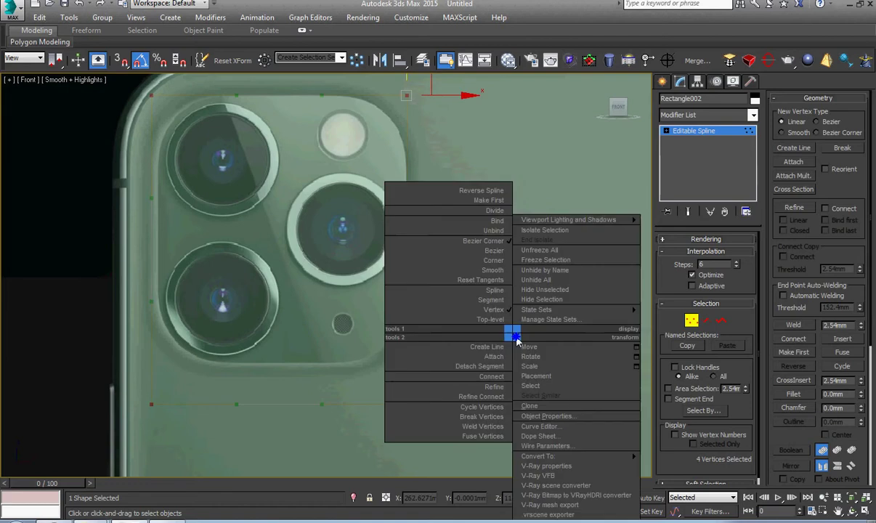
click(488, 261)
click(514, 363)
Move the camera rectangle's two lower vertices up close to the lower edge of the camera bump.
drag(515, 362, 45, 460)
scroll(267, 463, up, 4)
middle_drag(268, 463, 302, 403)
middle_drag(266, 355, 284, 397)
drag(79, 278, 94, 218)
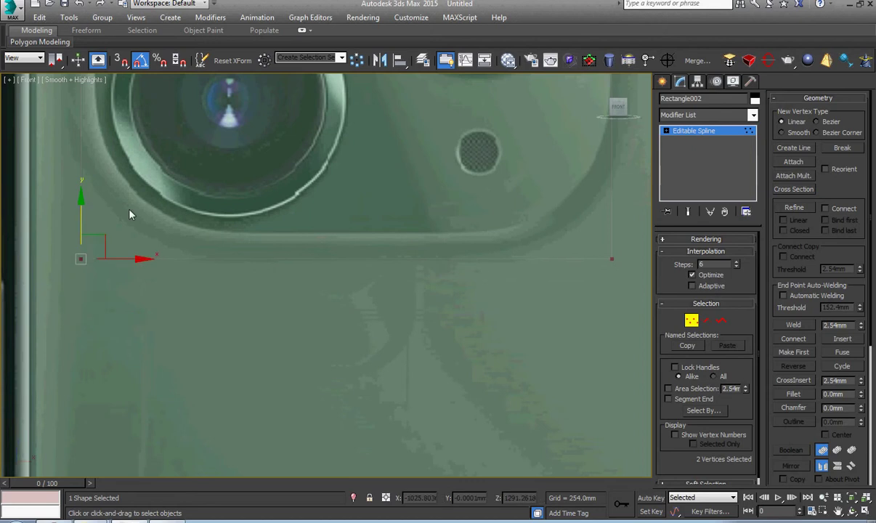
click(156, 197)
Move the camera rectangle's two upper vertices up to just outside the camera bump's upper edge.
key(z)
scroll(162, 194, down, 2)
drag(145, 177, 468, 100)
key(z)
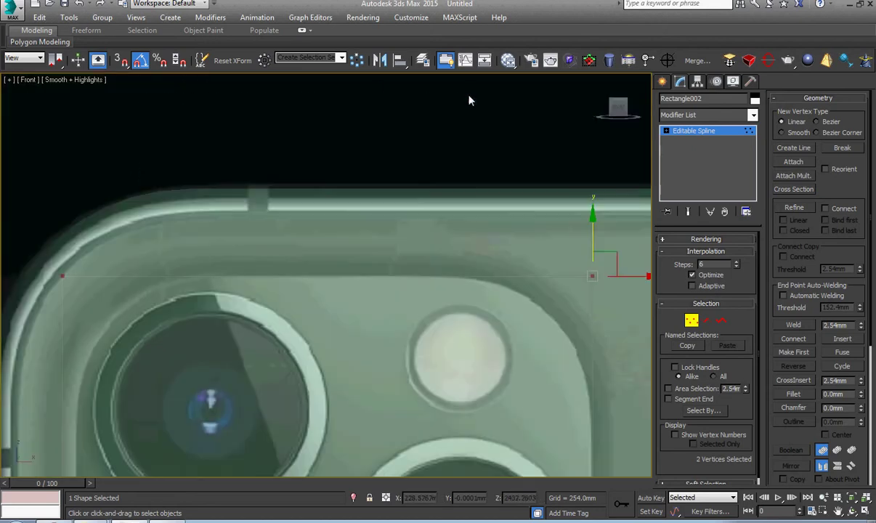
scroll(366, 326, up, 4)
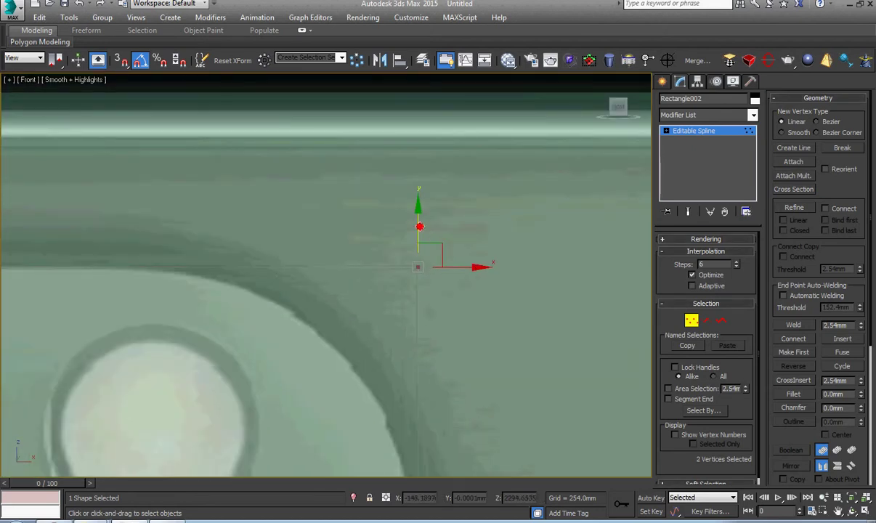
drag(420, 227, 430, 186)
click(541, 222)
key(z)
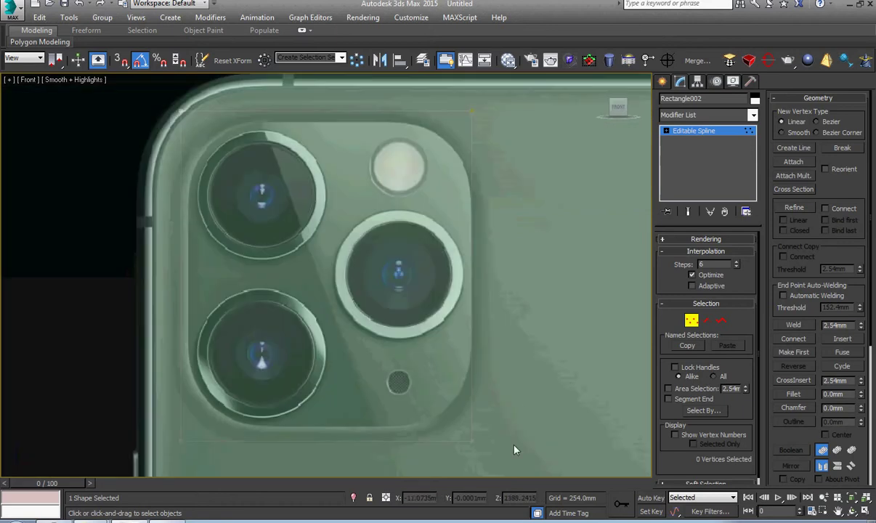
Move the camera rectangle's two right vertices outward, past the shaded rim of the camera bump.
scroll(513, 445, down, 2)
middle_drag(513, 445, 491, 447)
drag(507, 451, 428, 161)
click(429, 163)
scroll(400, 139, up, 8)
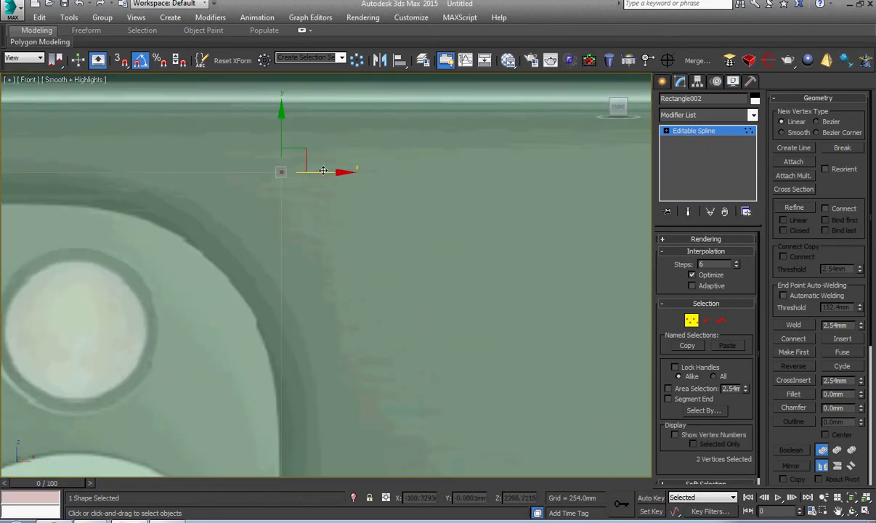
drag(323, 170, 353, 179)
click(410, 244)
key(z)
Move the camera rectangle's two left vertices slightly outward, past the camera bump's left rim.
middle_drag(317, 277, 337, 264)
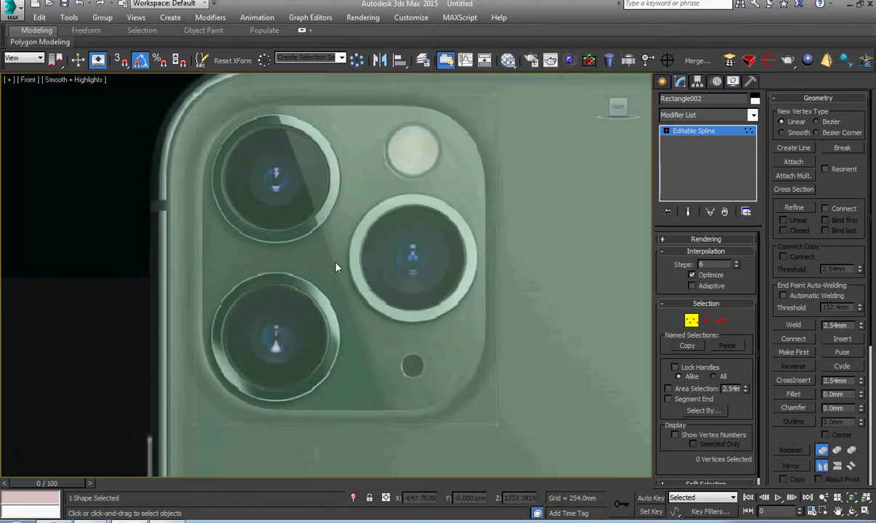
scroll(305, 301, down, 2)
drag(266, 190, 204, 134)
scroll(313, 131, up, 2)
middle_drag(217, 170, 349, 206)
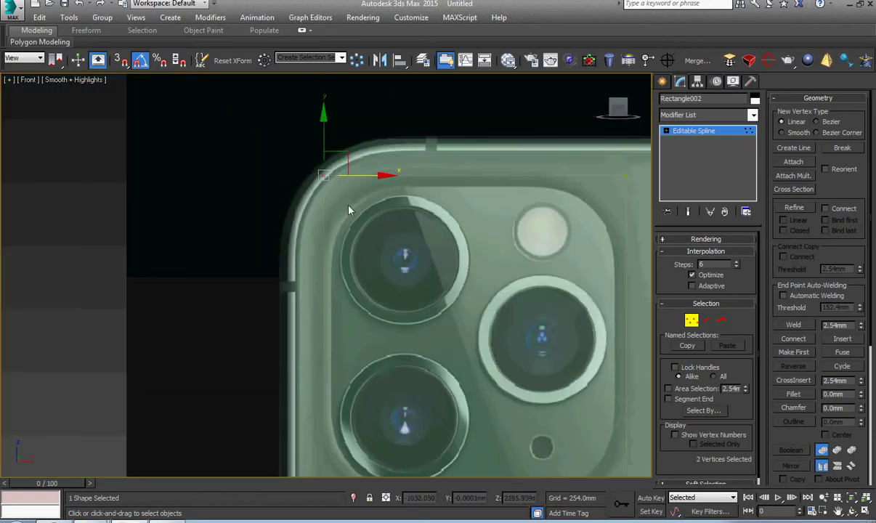
scroll(349, 205, up, 4)
drag(340, 145, 330, 146)
click(368, 206)
scroll(370, 207, down, 5)
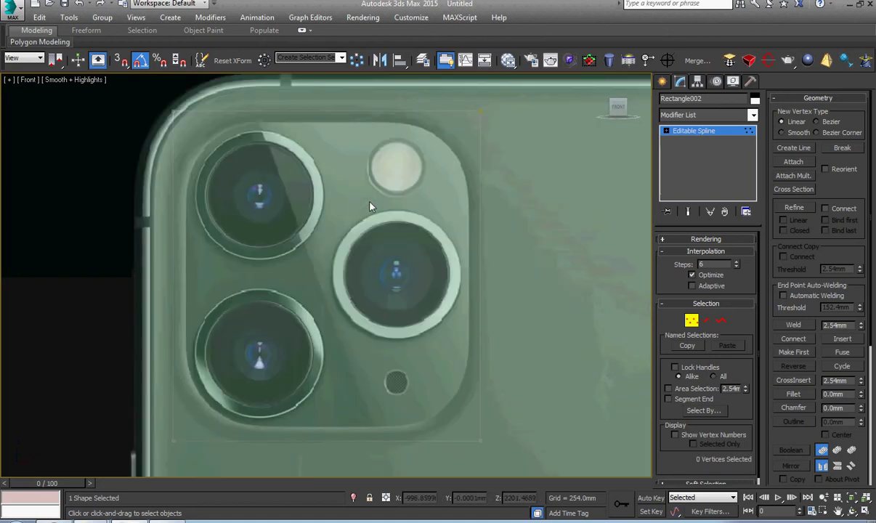
Shift the camera rectangle's two lower vertices slightly down to match the camera bump's outer rim.
drag(132, 483, 132, 483)
key(z)
middle_drag(169, 337, 178, 352)
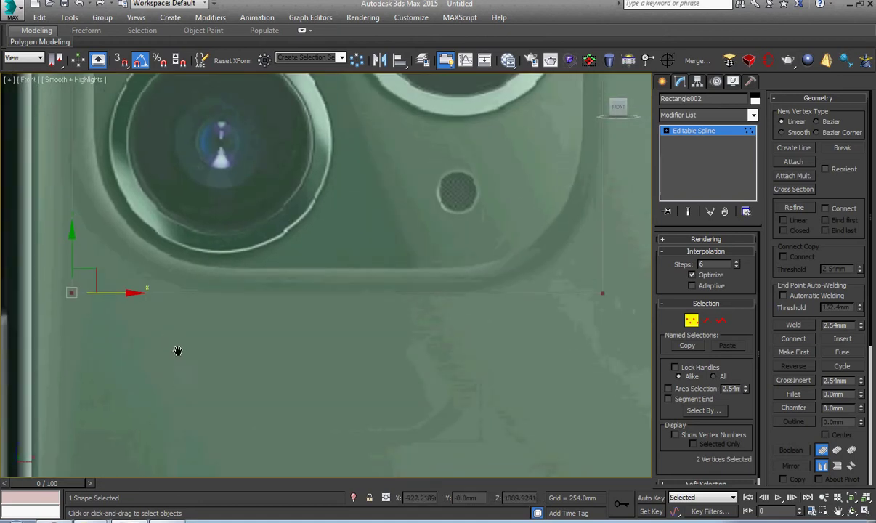
drag(75, 254, 75, 268)
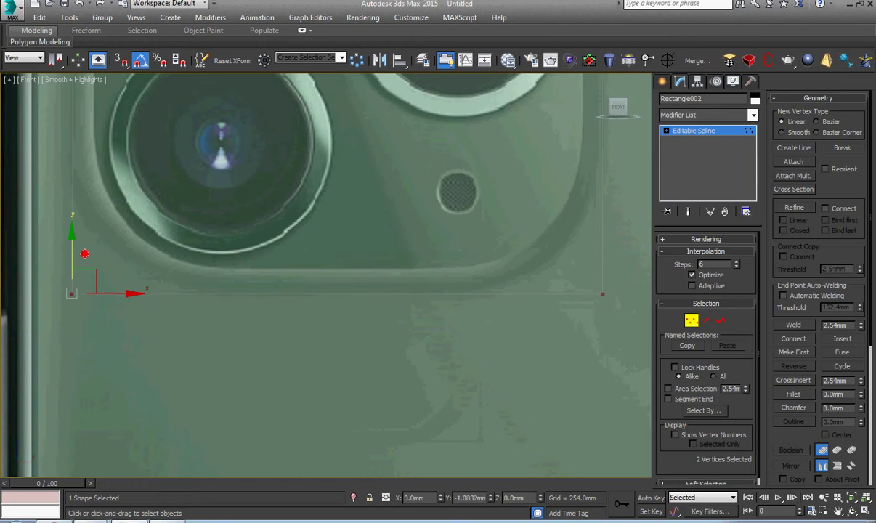
click(147, 242)
Fine-tune the height of the camera rectangle's two upper vertices against the camera bump's outer rim.
key(z)
middle_drag(156, 252, 161, 264)
drag(501, 121, 503, 121)
key(z)
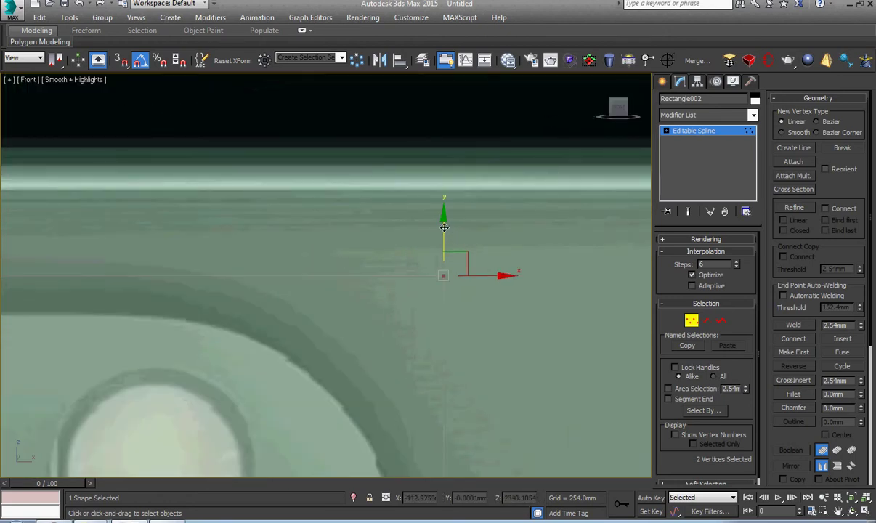
click(494, 215)
scroll(494, 215, down, 5)
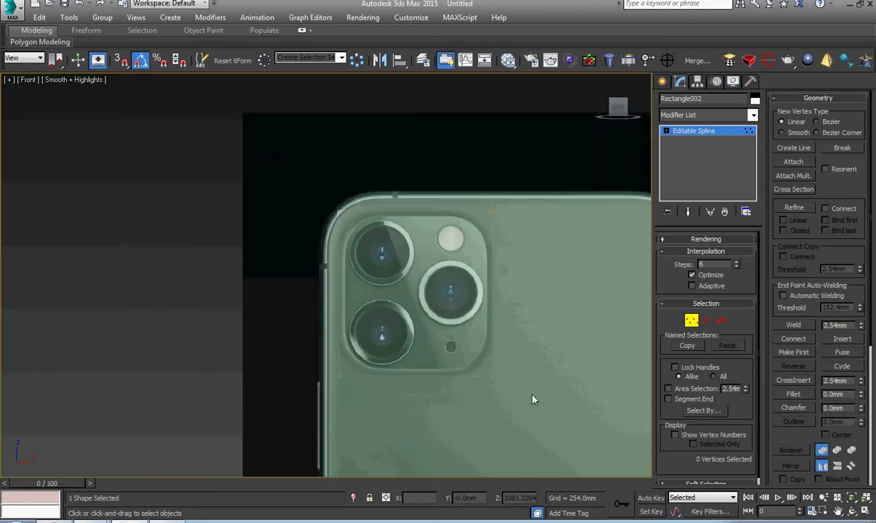
Fillet all four corners of the camera rectangle to follow the bump's rounded outline and return to object level.
drag(501, 373, 246, 175)
key(z)
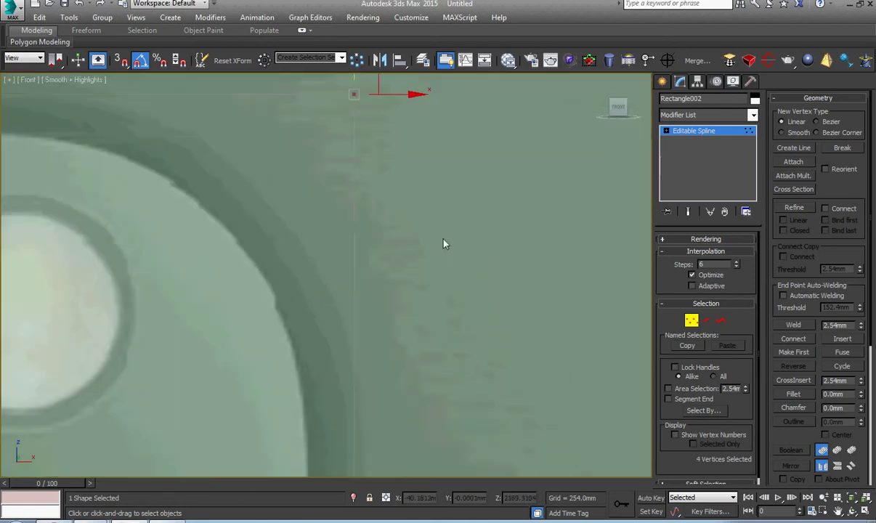
scroll(403, 285, down, 3)
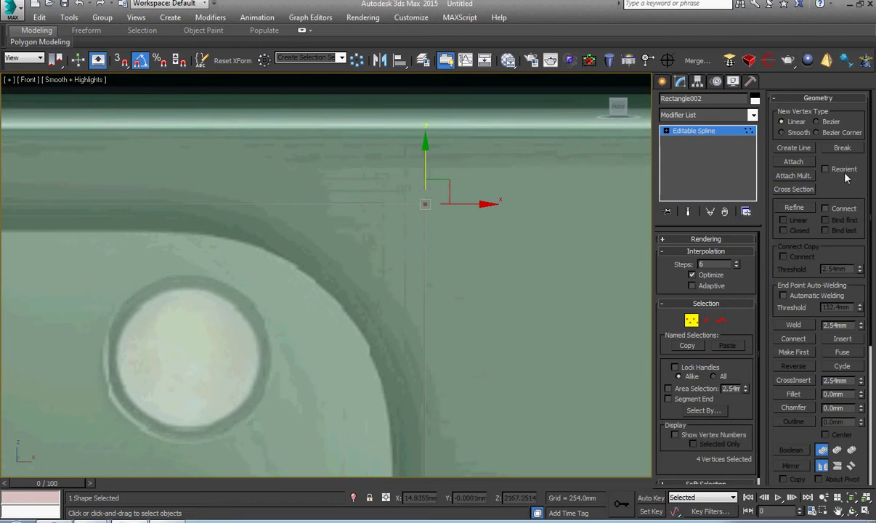
scroll(838, 211, down, 3)
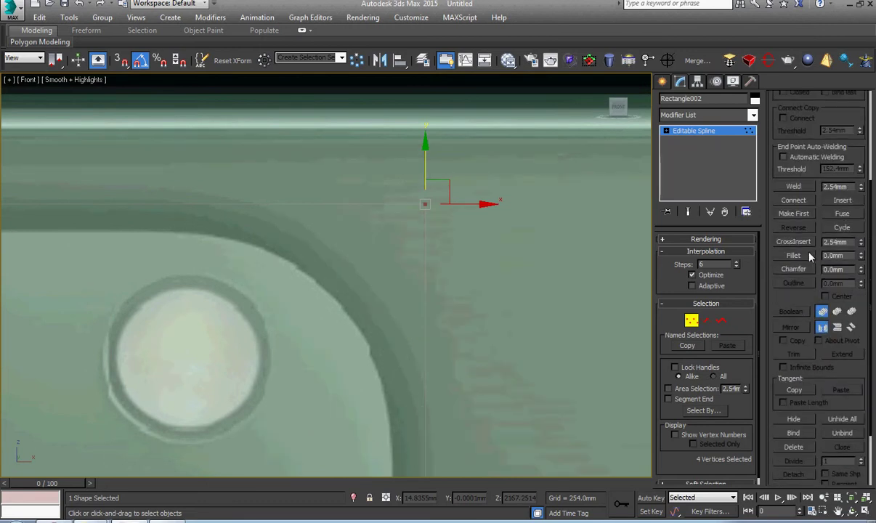
click(810, 256)
scroll(480, 240, down, 2)
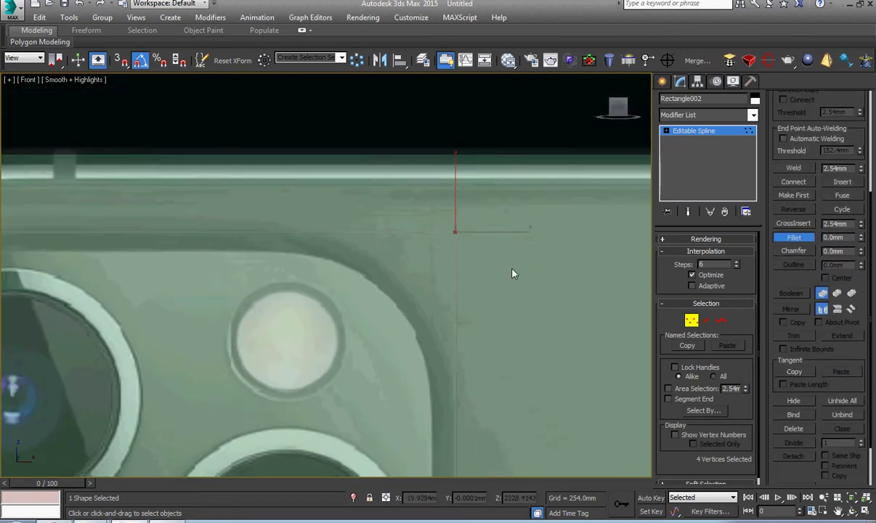
drag(455, 230, 350, 65)
right_click(393, 240)
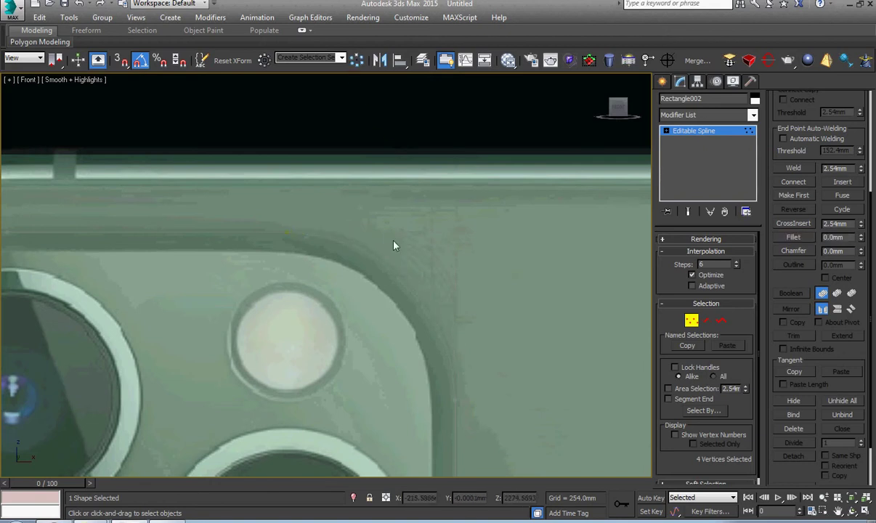
click(680, 132)
key(z)
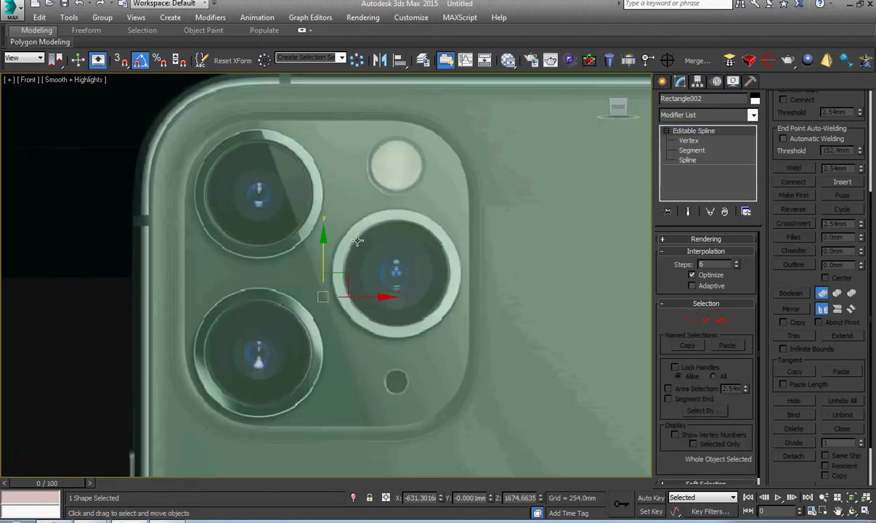
Select the phone body's edge loop where the side wall meets the back face and scale it slightly by a percentage offset.
alt+middle_drag(357, 241, 236, 204)
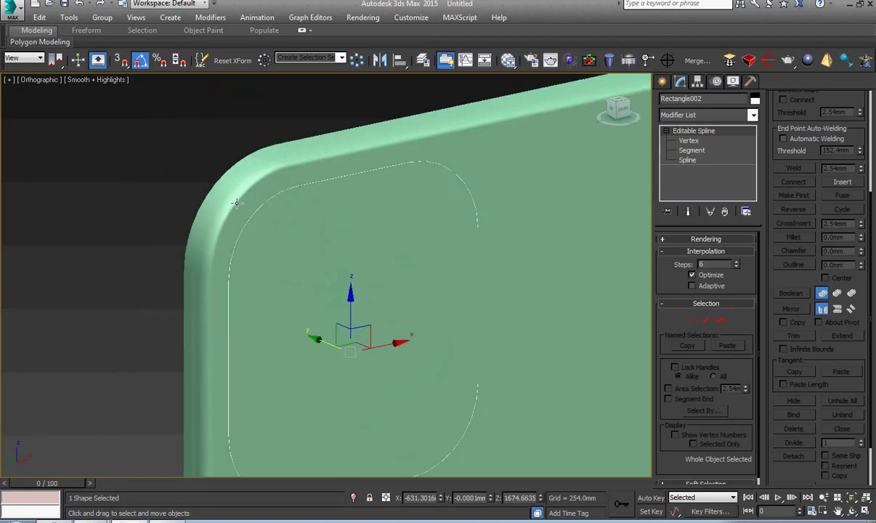
scroll(236, 203, up, 4)
click(230, 198)
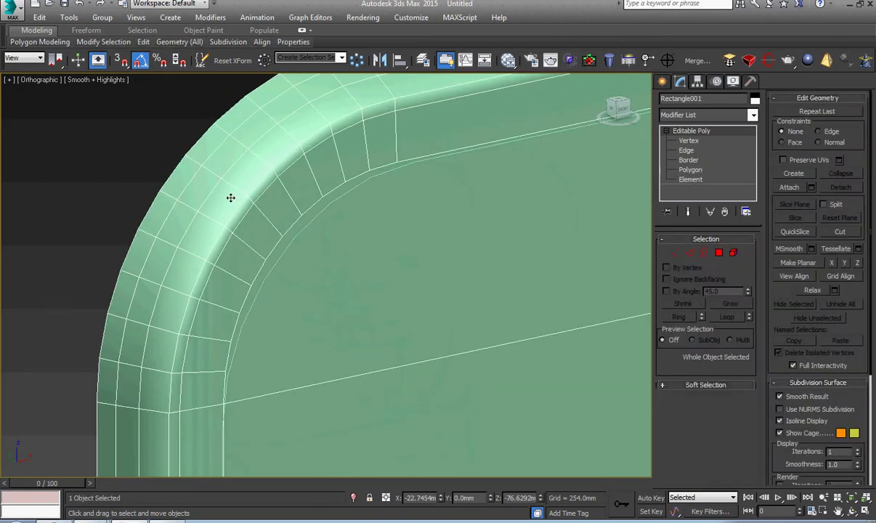
alt+middle_drag(260, 181, 307, 184)
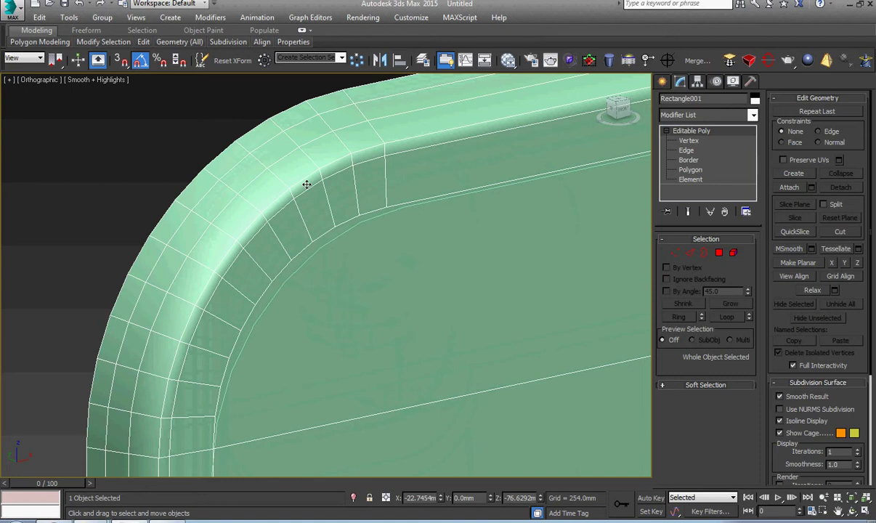
scroll(307, 184, up, 3)
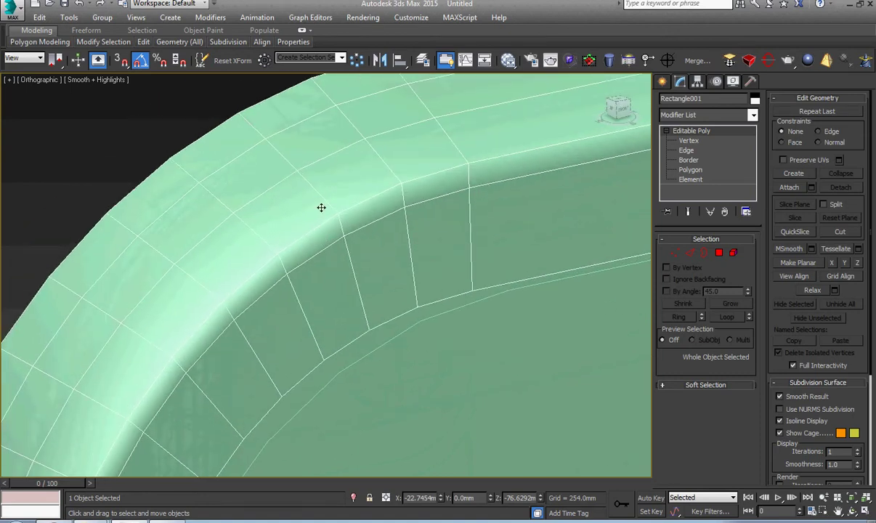
key(2)
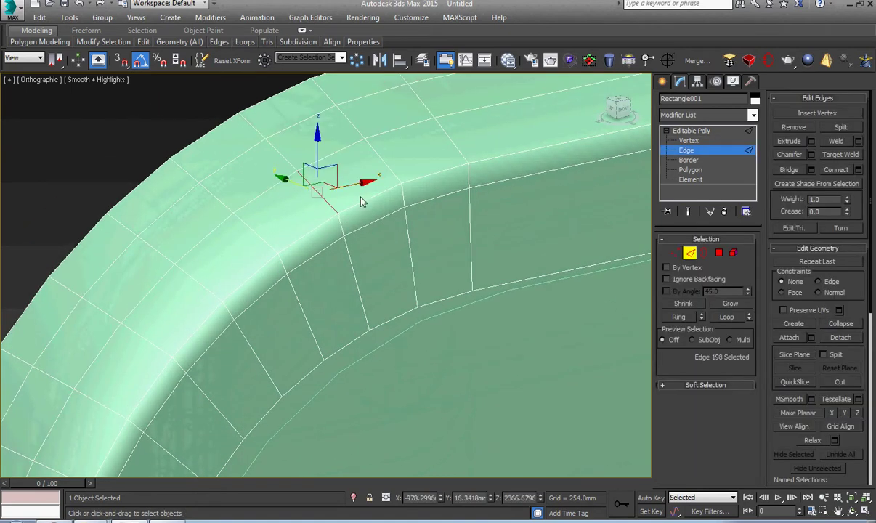
double_click(359, 198)
right_click(358, 196)
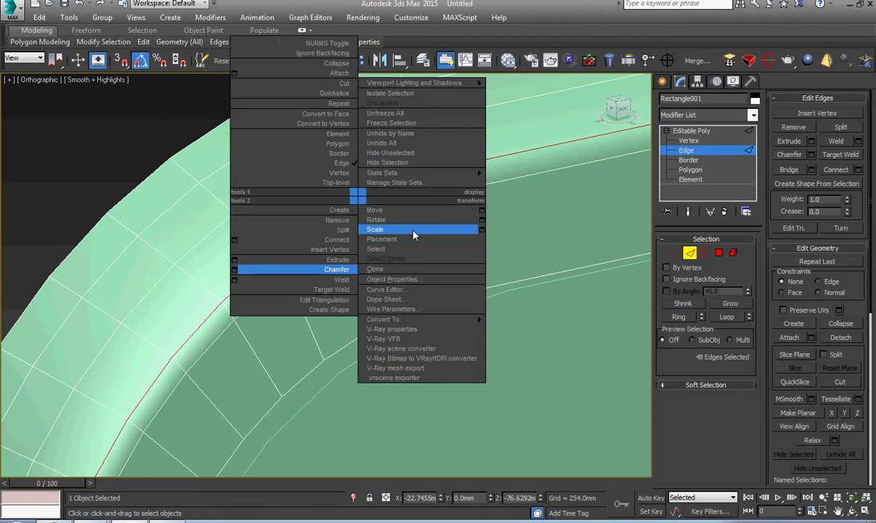
click(482, 230)
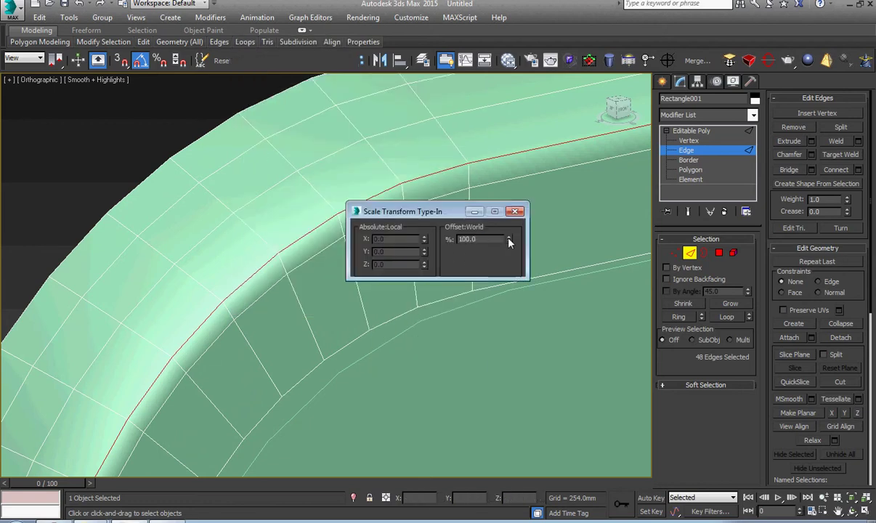
drag(508, 242, 507, 234)
click(514, 212)
Try to scale the back rim's selected edge loop by a percentage offset about a different transform center.
key(z)
scroll(254, 146, up, 10)
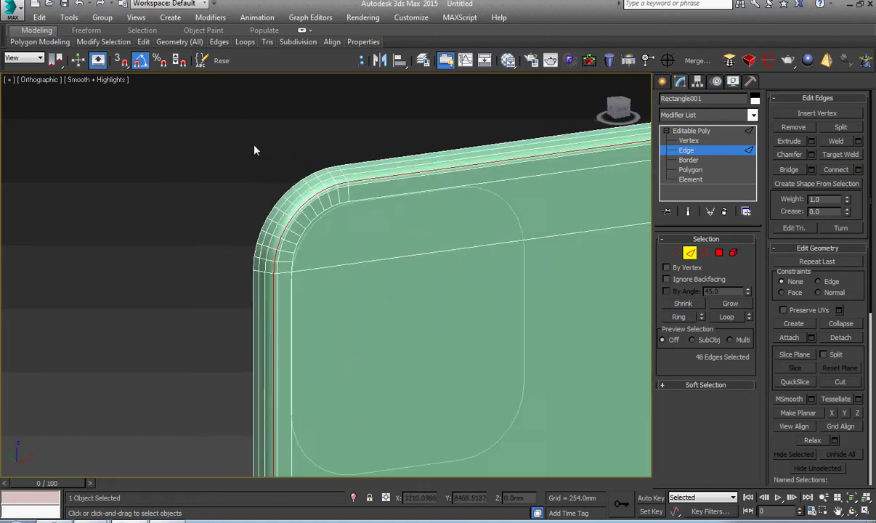
scroll(312, 230, up, 2)
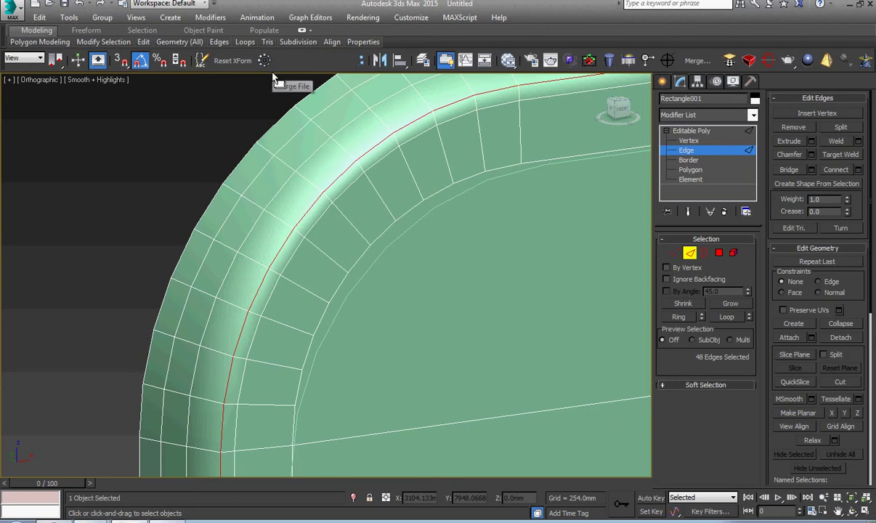
drag(270, 67, 579, 64)
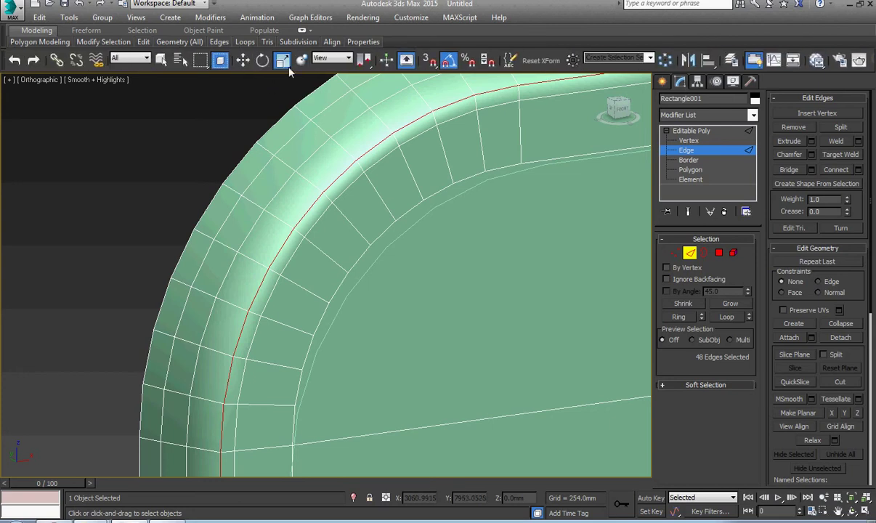
click(364, 64)
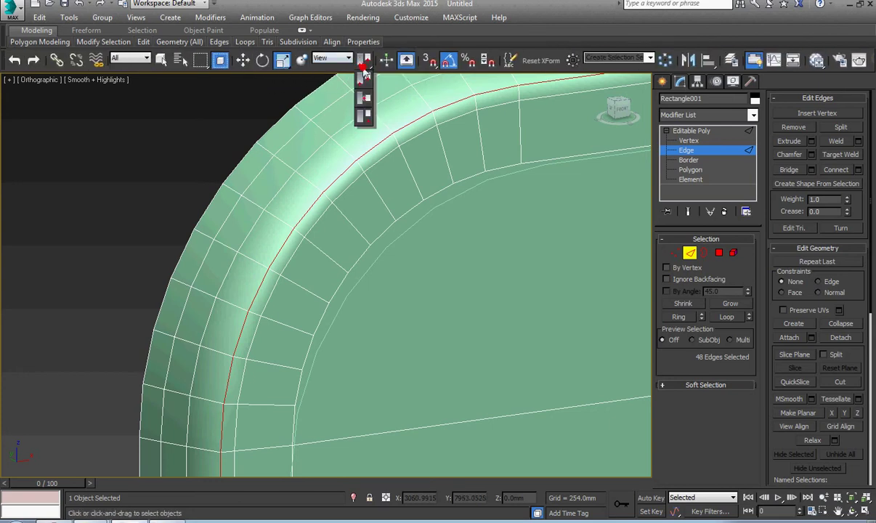
right_click(413, 178)
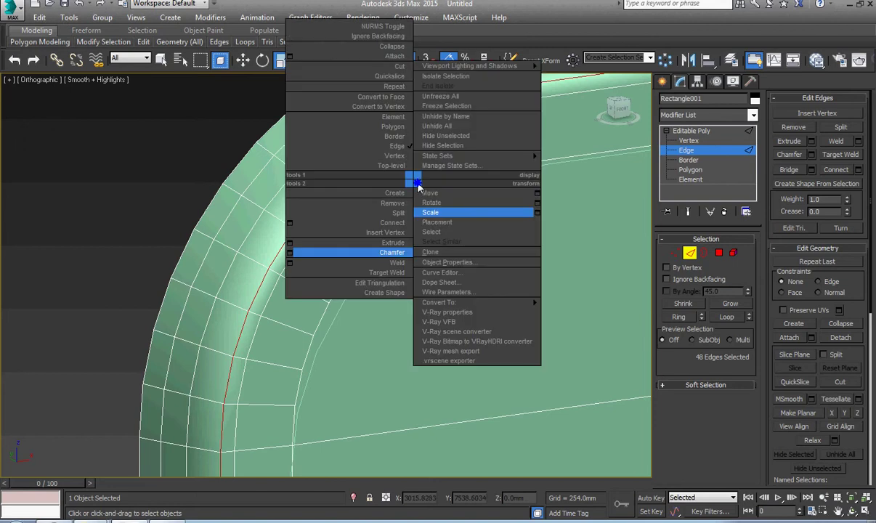
click(537, 212)
click(506, 234)
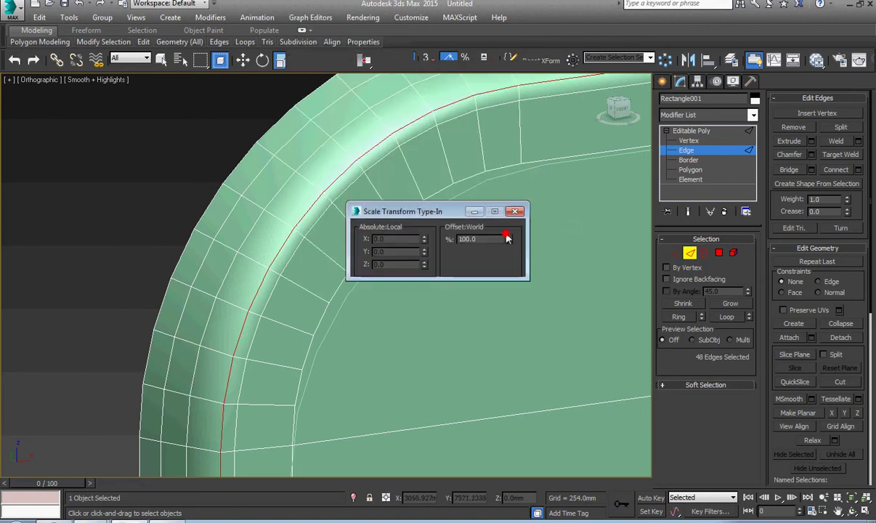
drag(507, 236, 508, 230)
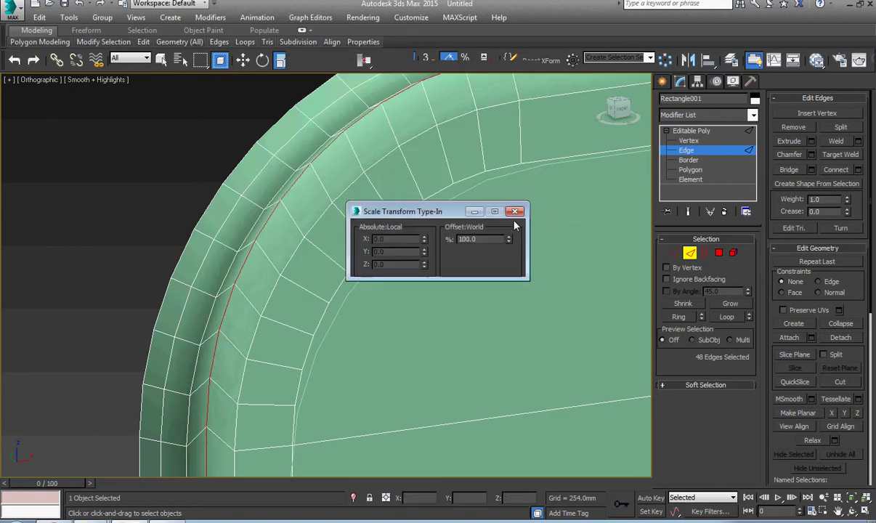
click(514, 212)
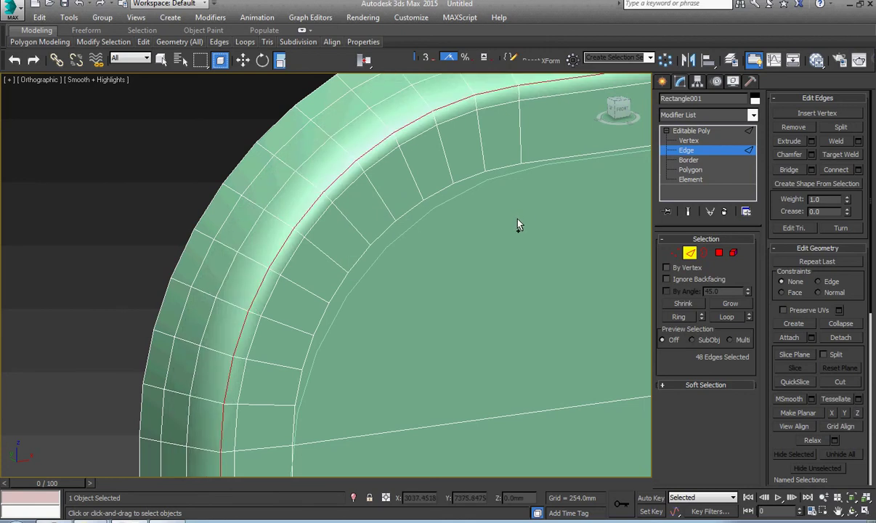
Return to object level and inspect how the camera outline spline sits against the phone body's back.
key(w)
click(686, 130)
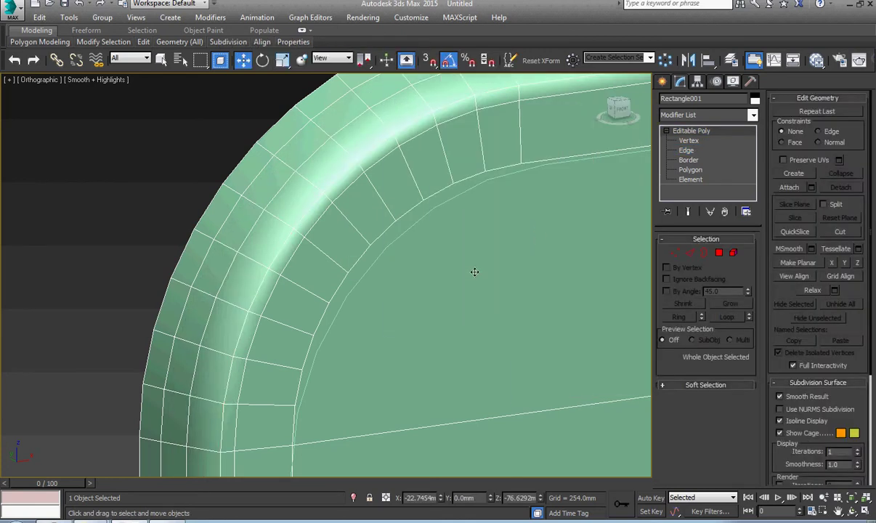
middle_drag(475, 271, 372, 273)
right_click(372, 272)
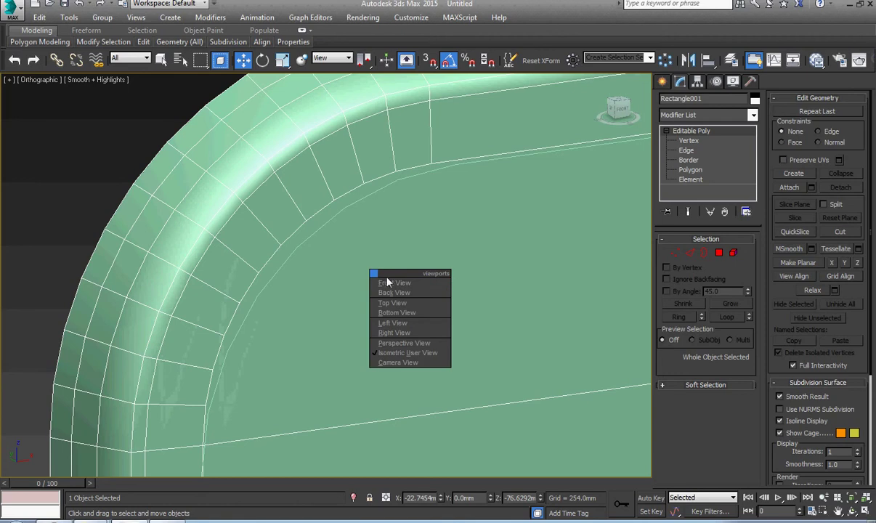
click(373, 268)
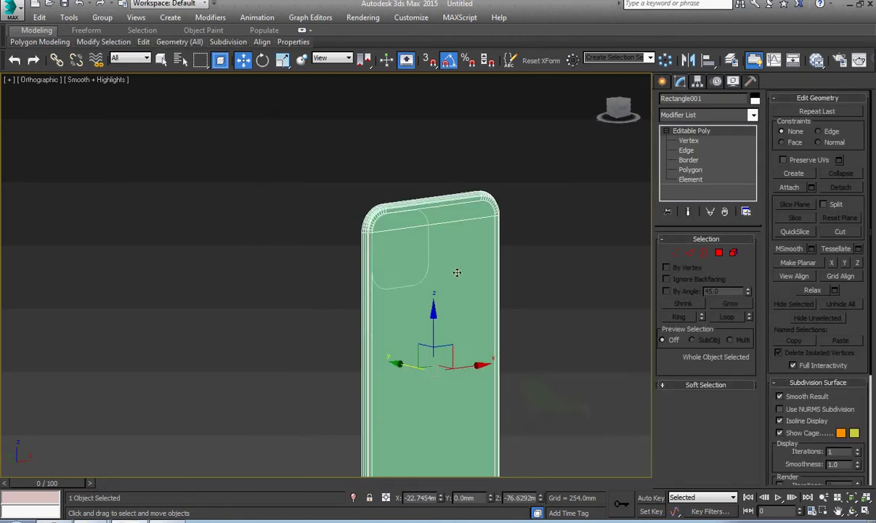
scroll(457, 272, up, 5)
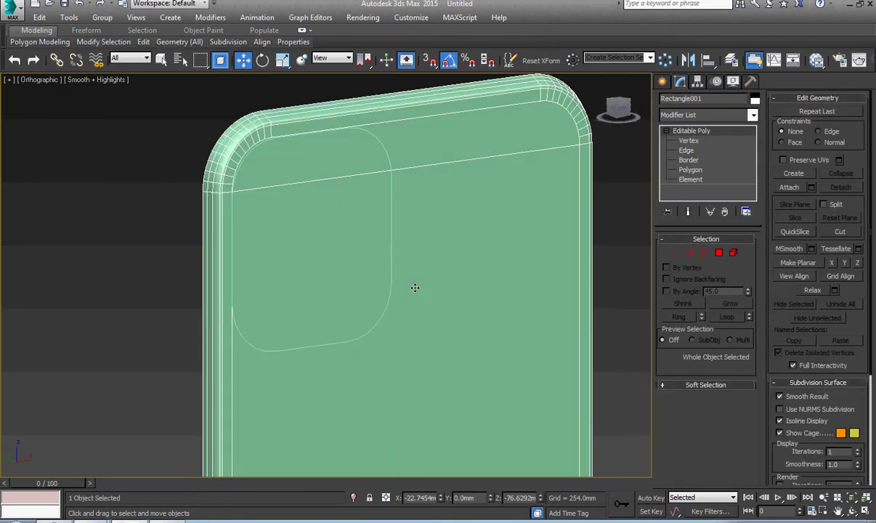
click(391, 278)
alt+middle_drag(391, 278, 357, 286)
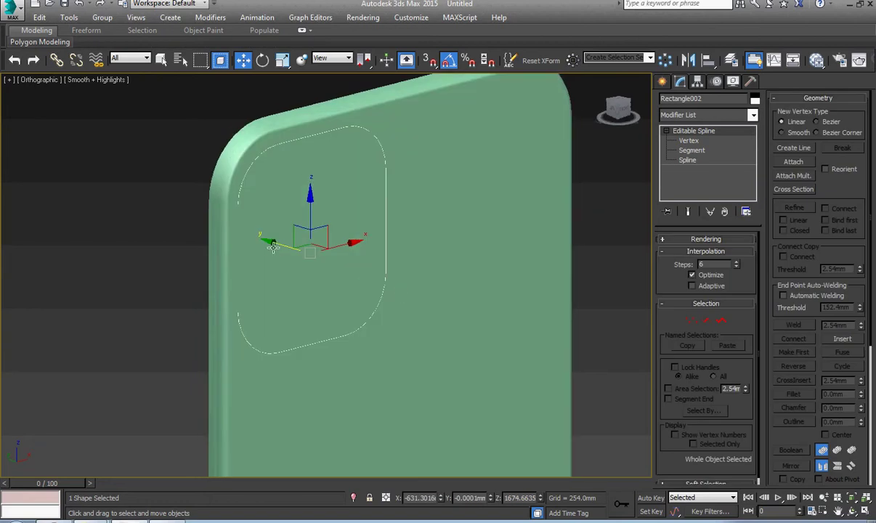
alt+middle_drag(276, 245, 280, 254)
click(283, 297)
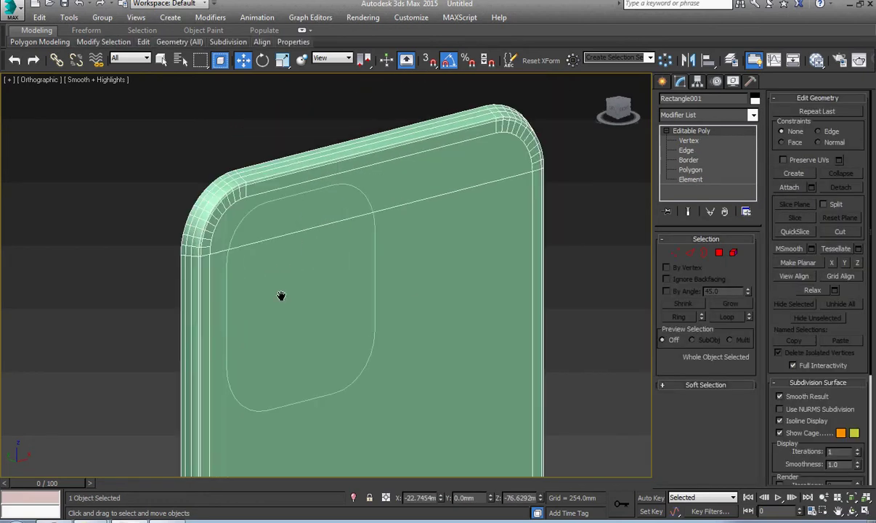
middle_drag(284, 298, 282, 250)
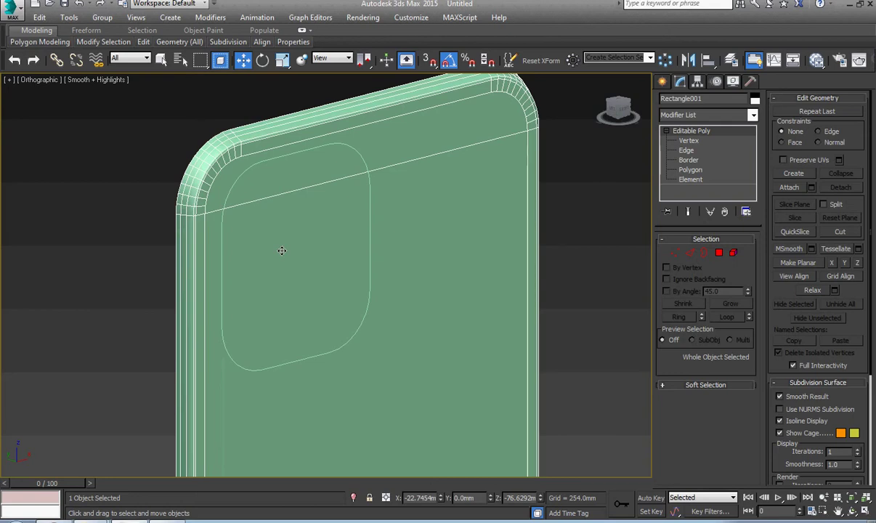
Examine the rim edge loops around the phone body's lower corner.
scroll(283, 255, down, 6)
middle_drag(302, 415, 250, 229)
middle_drag(218, 382, 216, 347)
scroll(215, 348, up, 5)
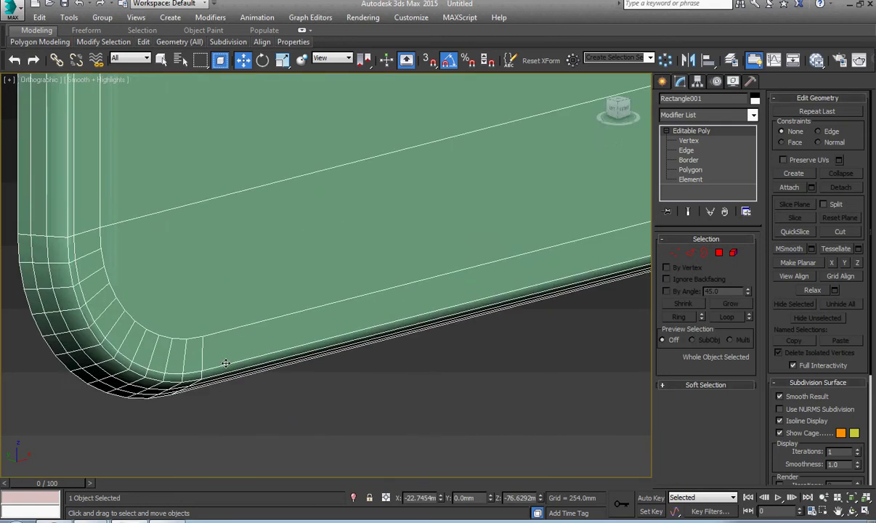
scroll(231, 354, up, 2)
scroll(76, 333, up, 2)
scroll(77, 333, up, 1)
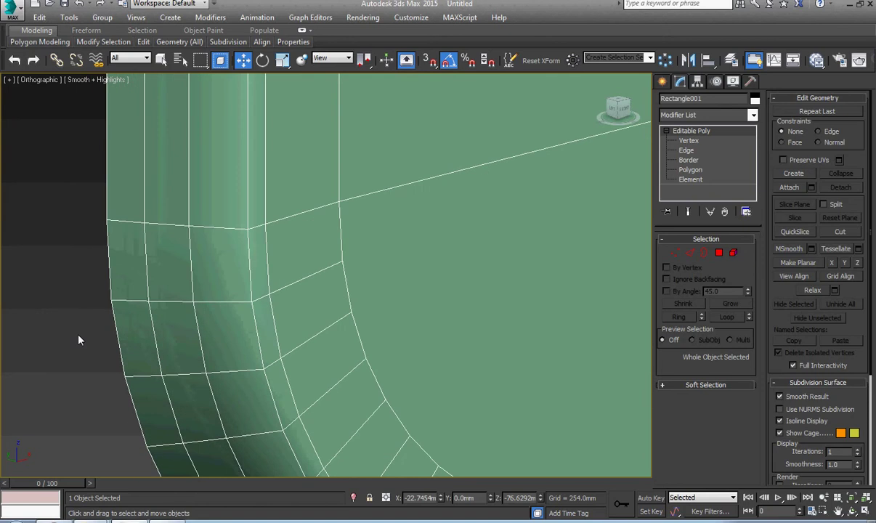
scroll(78, 338, down, 3)
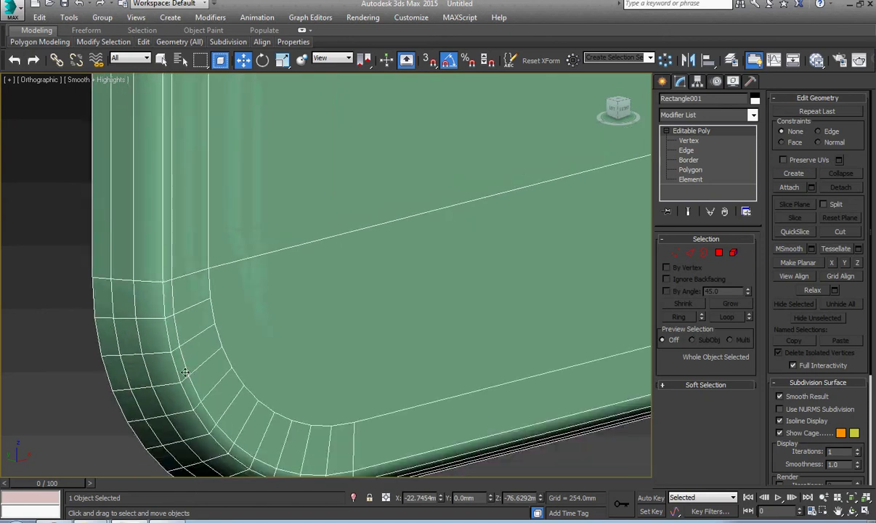
scroll(133, 339, up, 4)
Try to scale the vertices of the back rim's edge loop by a percentage offset.
key(2)
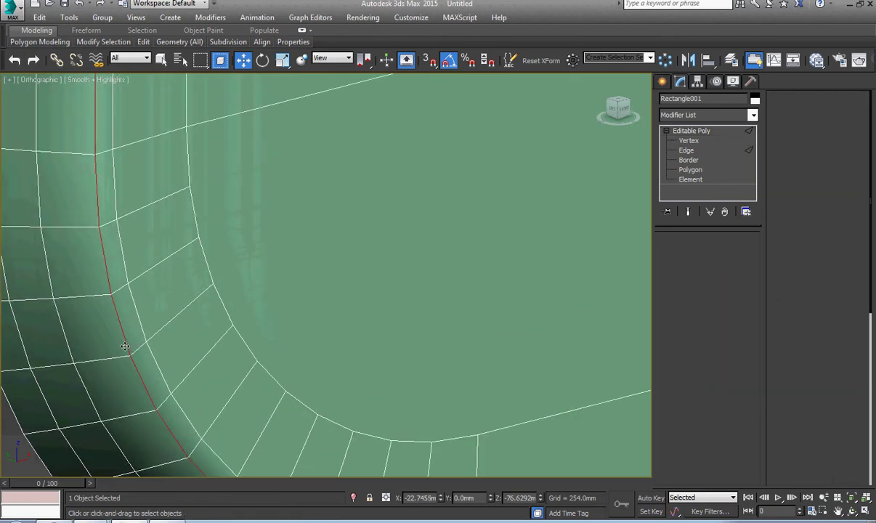
right_click(111, 326)
click(93, 260)
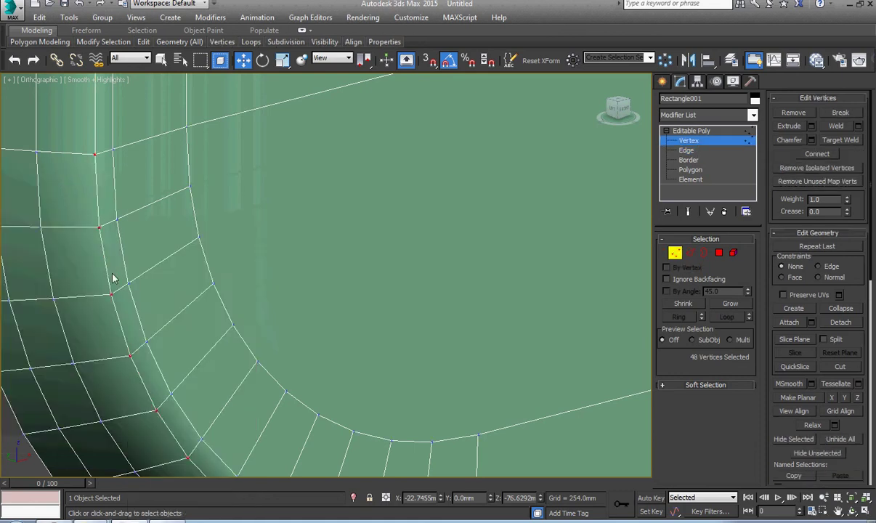
right_click(353, 244)
click(476, 276)
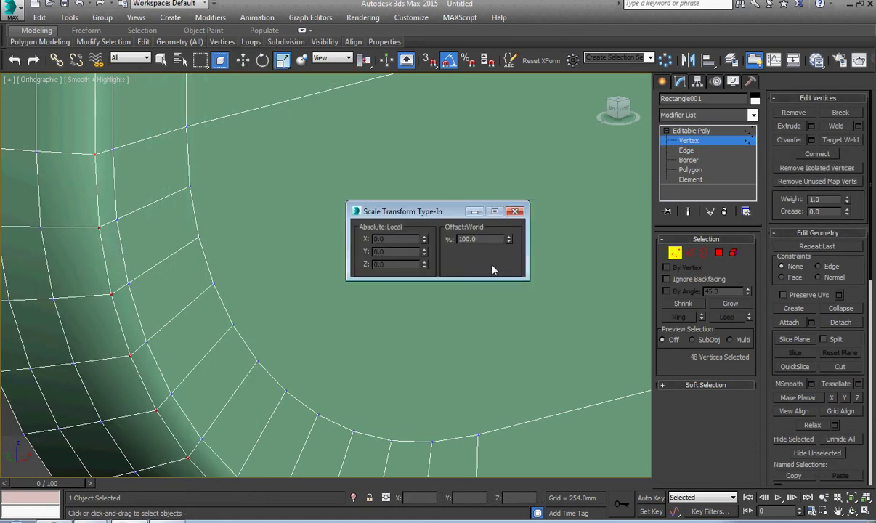
drag(507, 240, 506, 239)
click(515, 211)
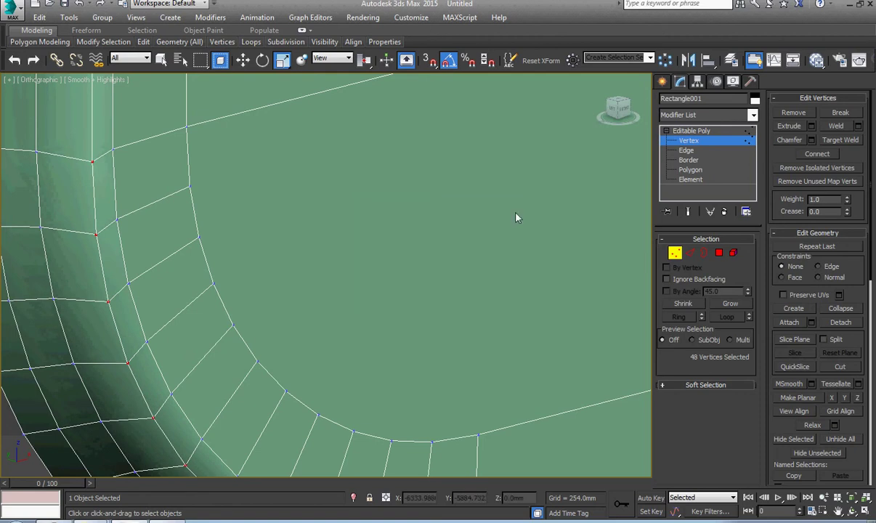
key(z)
Constrain vertex movement to edges and show the upper end of the phone body in the Left view.
right_click(456, 228)
click(470, 243)
scroll(289, 248, up, 6)
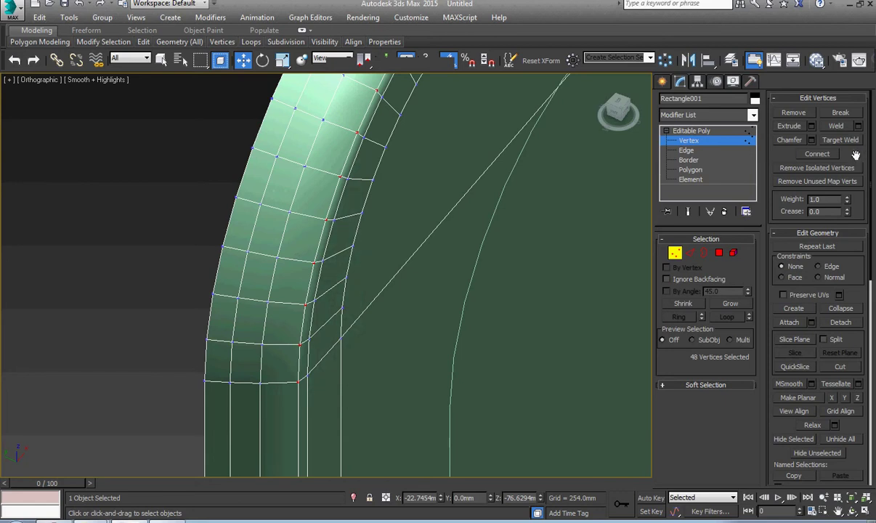
click(819, 266)
key(z)
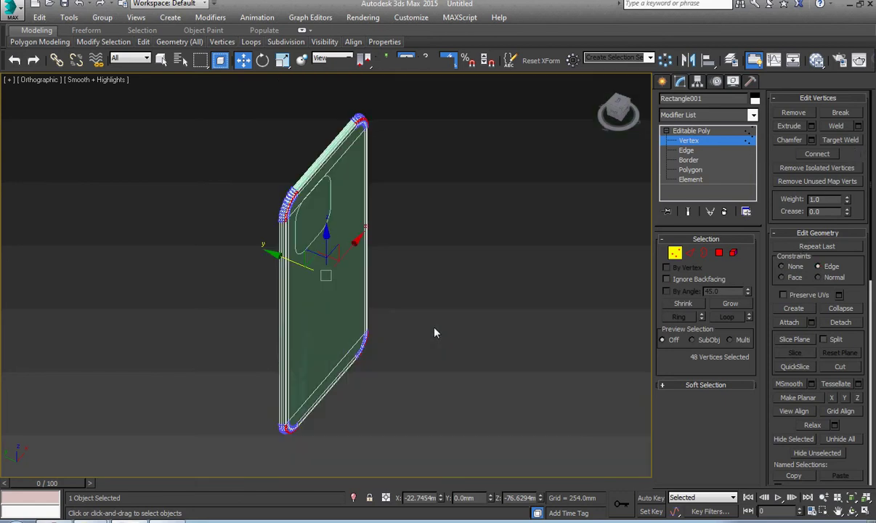
key(l)
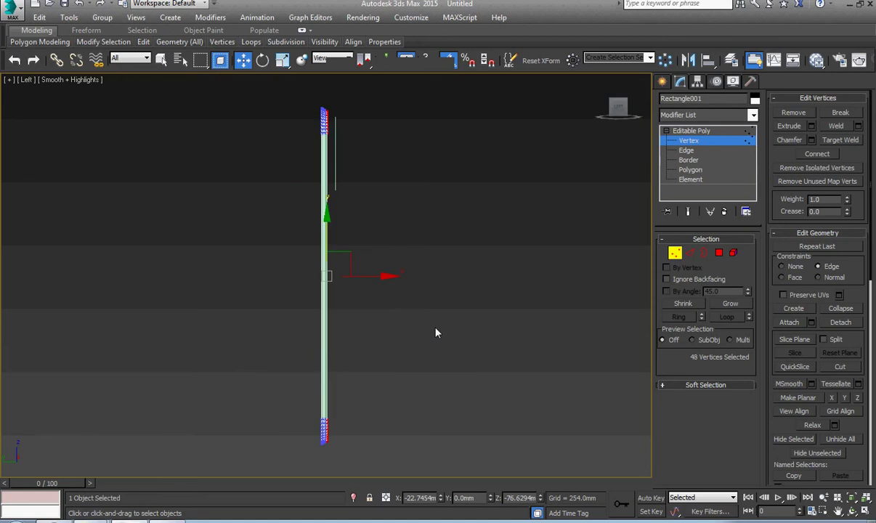
scroll(349, 276, up, 1)
middle_drag(349, 276, 397, 521)
scroll(355, 204, up, 7)
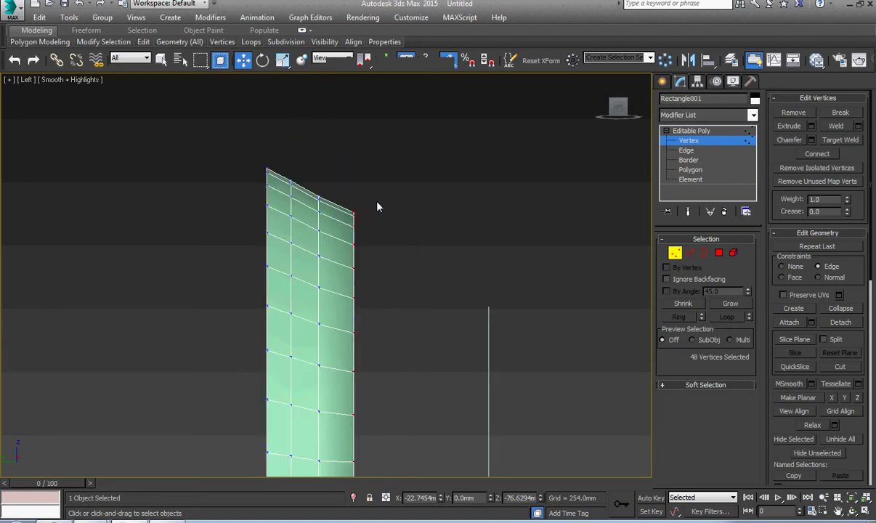
Slide the selected rim vertices along Y to about 9.58 mm, undoing a trial height shift first.
click(441, 500)
click(540, 499)
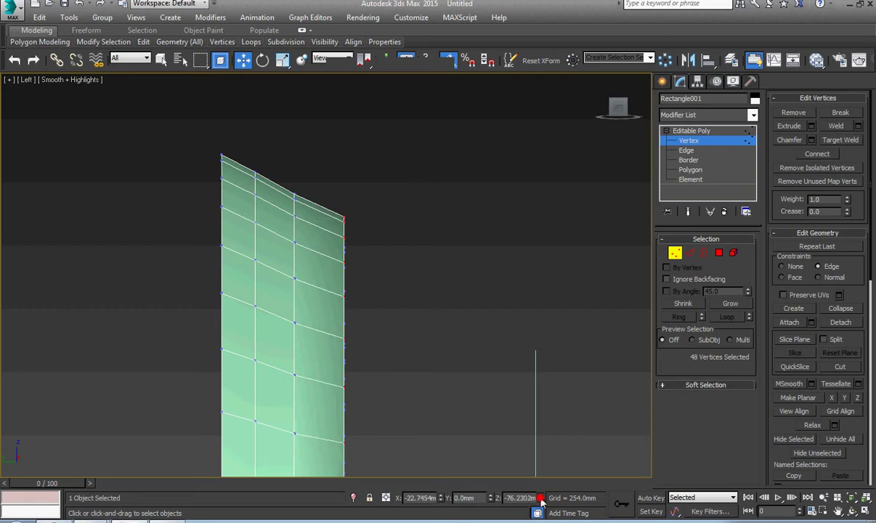
drag(540, 499, 543, 479)
key(ctrl+z)
mouse_move(490, 497)
mouse_down()
mouse_move(489, 479)
mouse_move(493, 485)
mouse_up()
Remove the side wall's edge loop next to the shifted rim loop, together with its vertices.
scroll(311, 334, down, 5)
alt+middle_drag(318, 332, 301, 347)
scroll(301, 351, up, 5)
key(2)
double_click(220, 318)
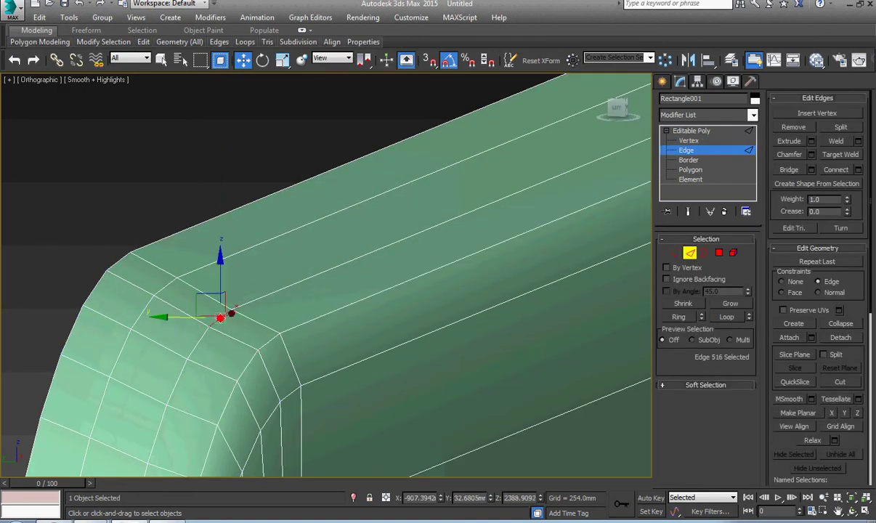
key(ctrl+r)
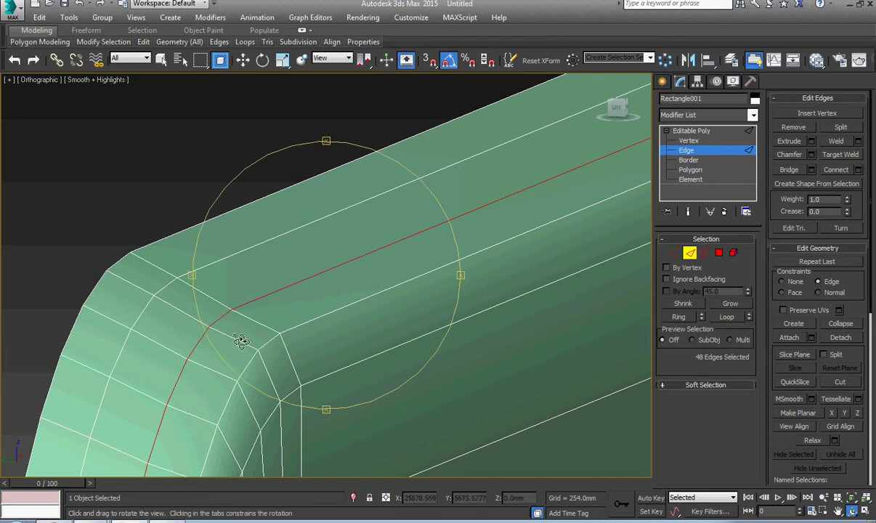
key(ctrl+BackSpace)
key(w)
Slide the side wall's rim edge loop along Y to about 24.26 mm and return to object level.
double_click(251, 357)
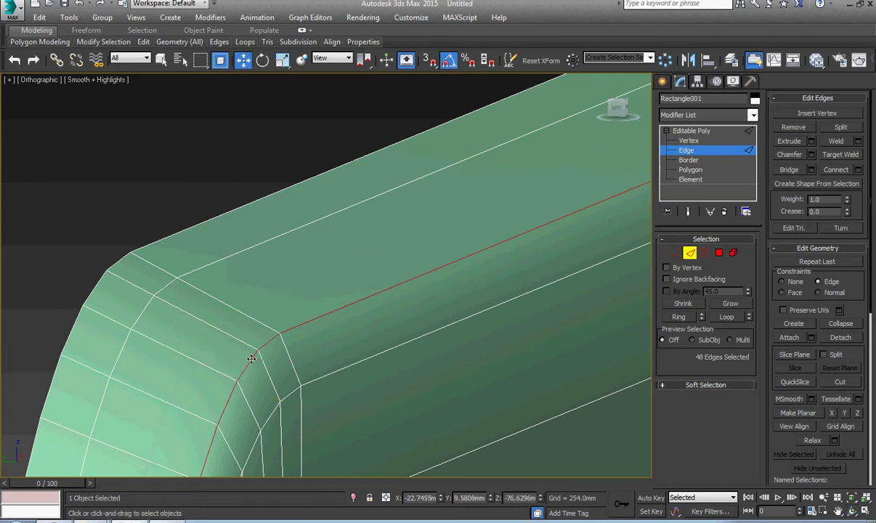
key(z)
scroll(333, 102, up, 4)
middle_drag(333, 102, 328, 176)
scroll(262, 265, up, 4)
middle_drag(262, 265, 244, 339)
scroll(231, 310, up, 3)
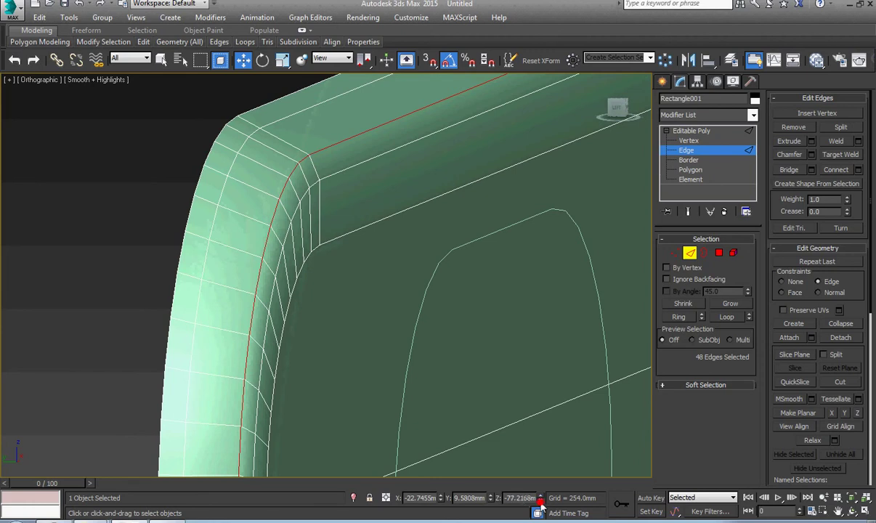
drag(541, 503, 489, 480)
key(ctrl+z)
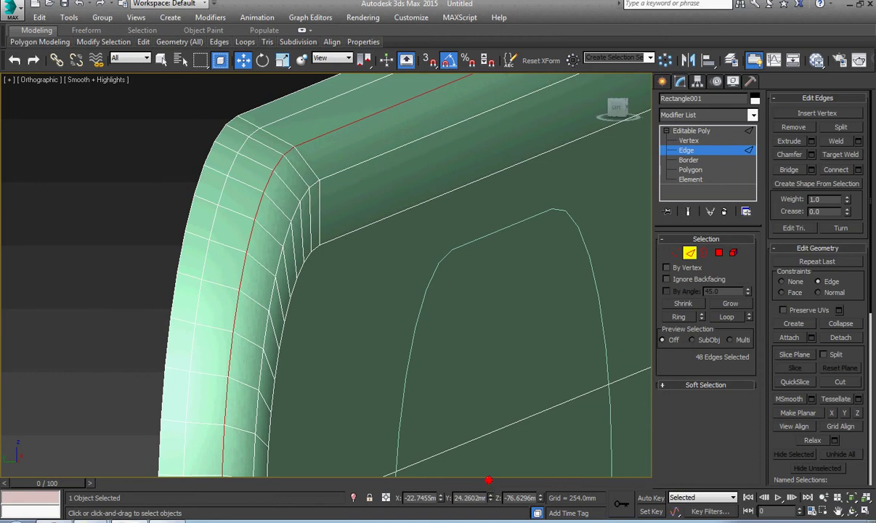
click(703, 131)
Compare the phone body with the back image in the Front view and examine its rounded rim near the camera outline.
key(z)
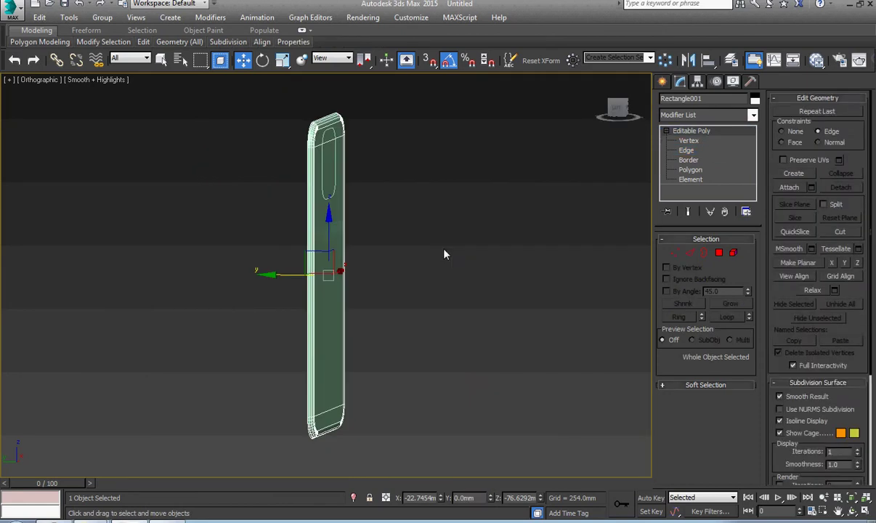
key(f)
scroll(442, 252, up, 3)
middle_drag(440, 250, 469, 359)
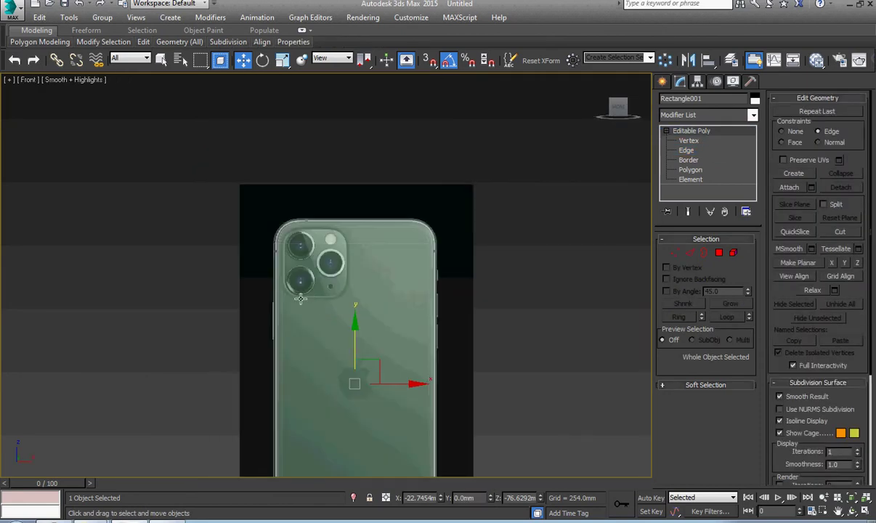
alt+middle_drag(299, 297, 338, 381)
scroll(338, 320, up, 5)
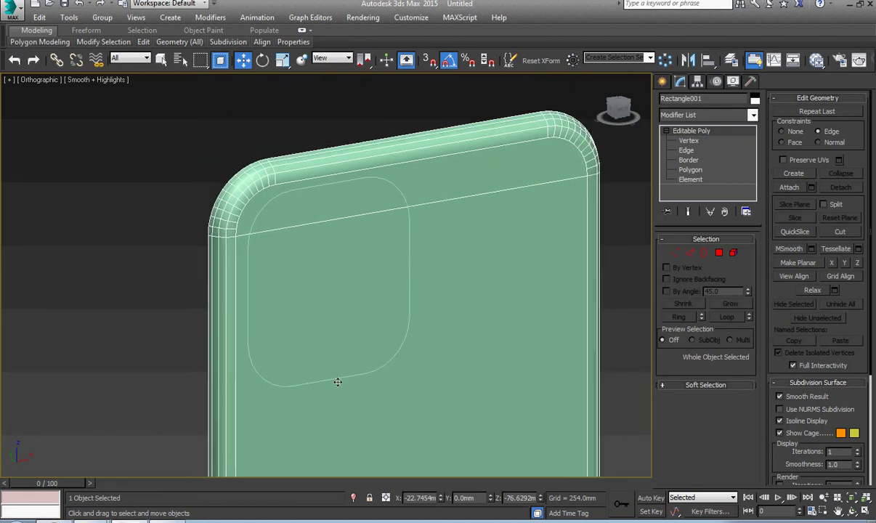
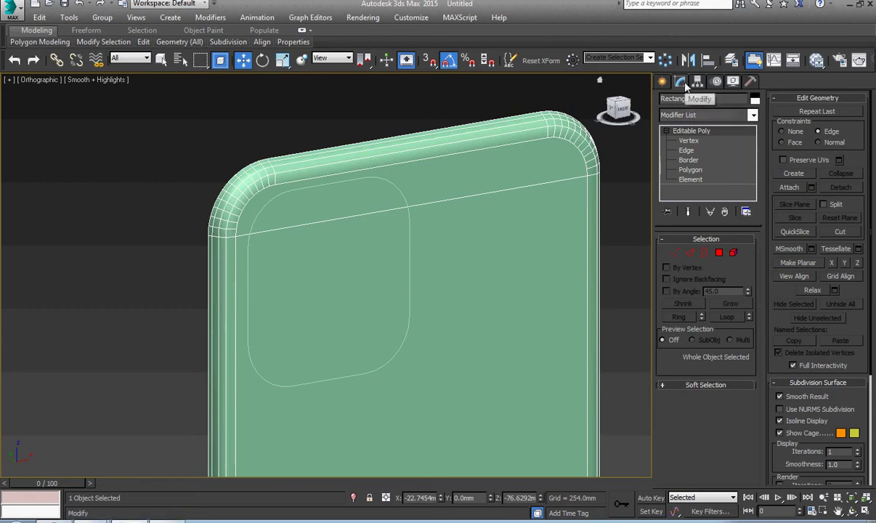
Imprint the camera outline spline onto the phone body as a ShapeMerge compound object.
click(662, 82)
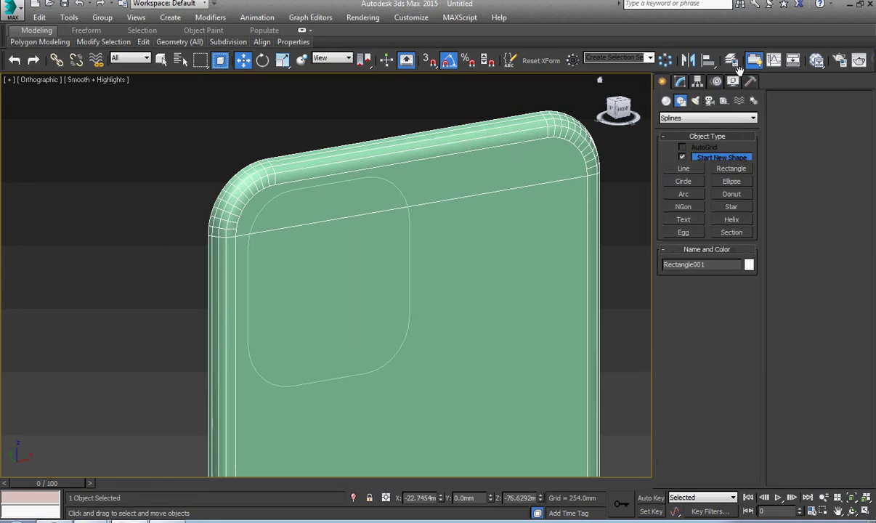
drag(739, 69, 430, 62)
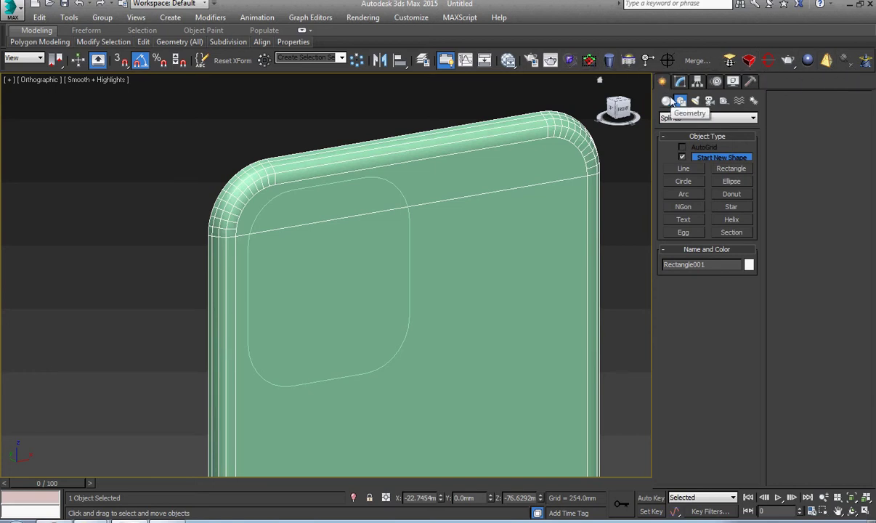
click(669, 101)
click(680, 82)
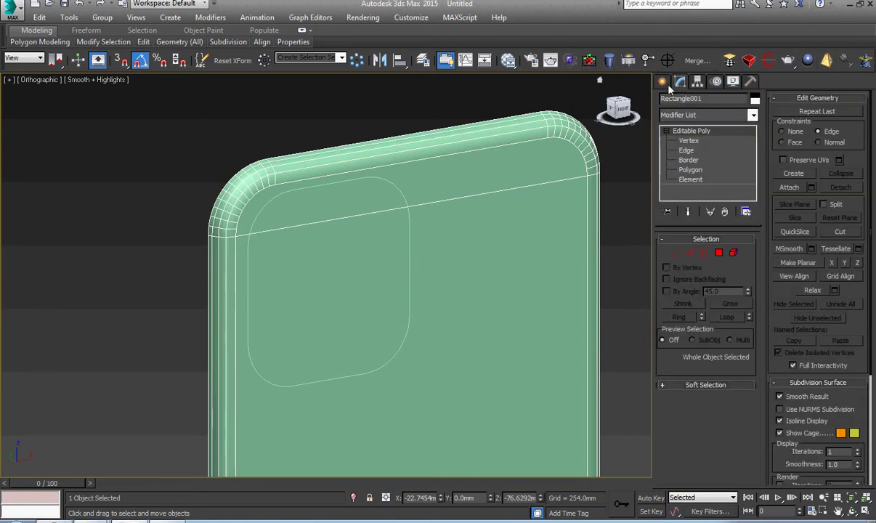
click(667, 83)
click(701, 119)
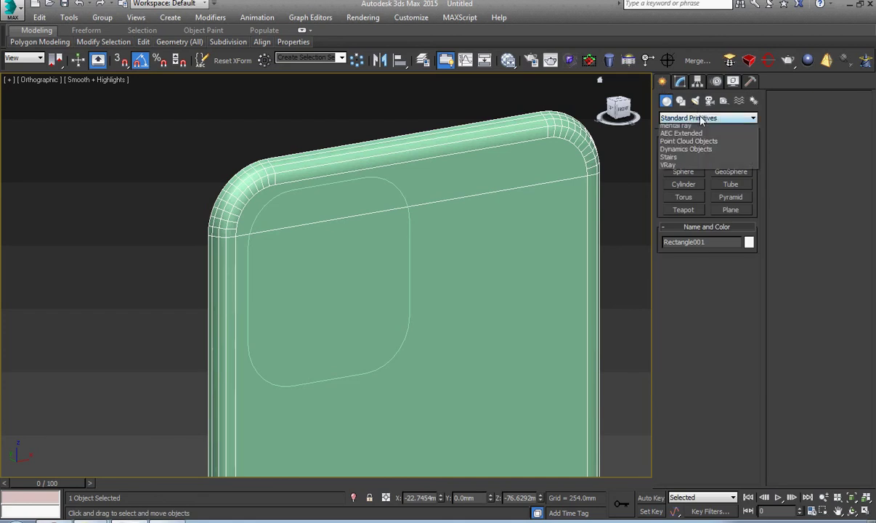
click(709, 143)
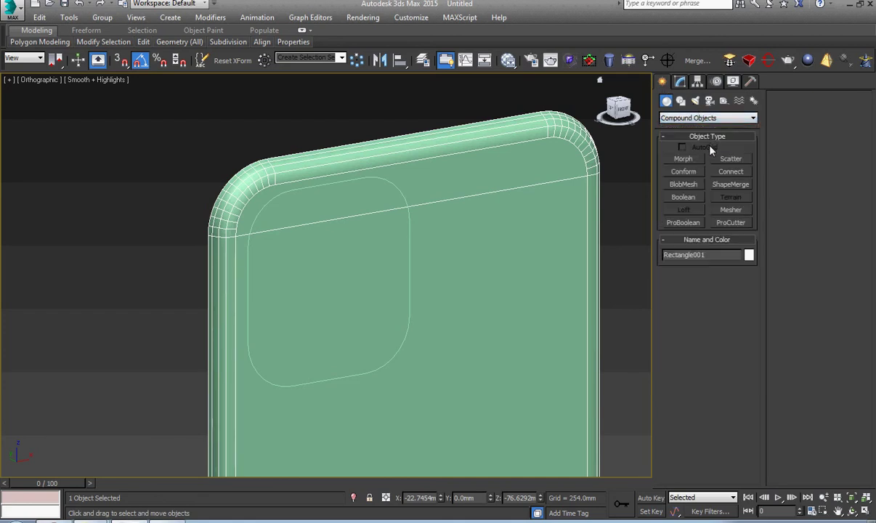
click(728, 185)
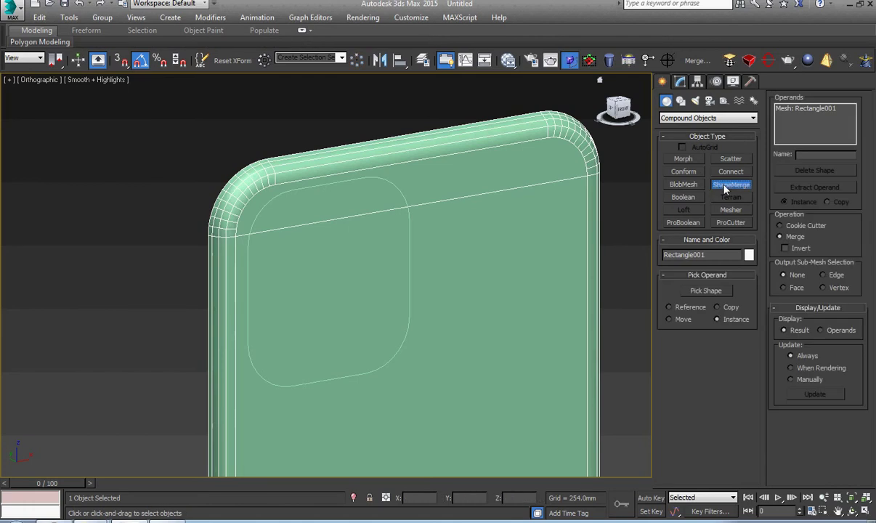
click(705, 291)
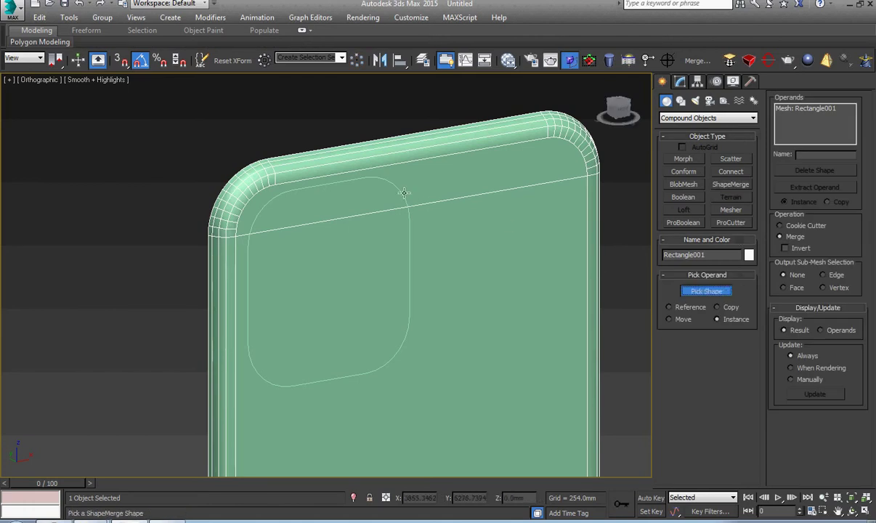
click(379, 181)
right_click(408, 182)
right_click(411, 187)
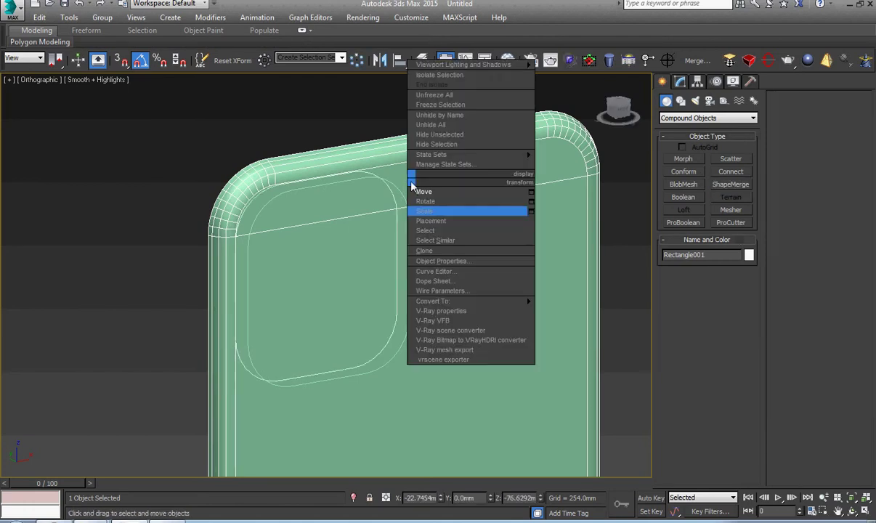
click(595, 247)
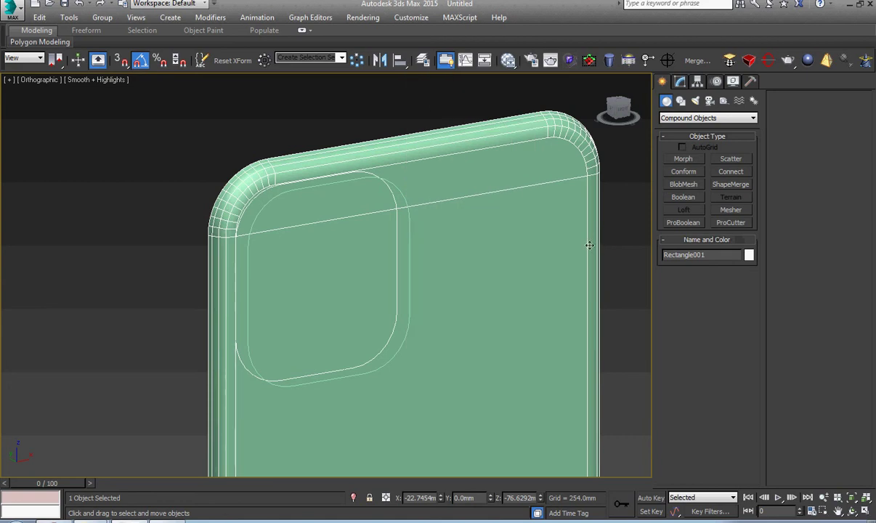
Check the merged camera outline against the body's rounded rim corner and undo the ShapeMerge pick.
click(408, 235)
click(680, 81)
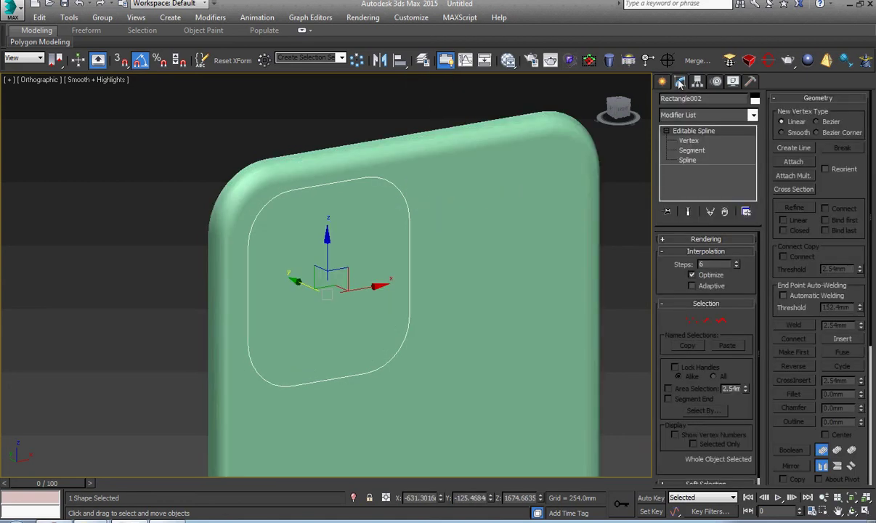
click(429, 195)
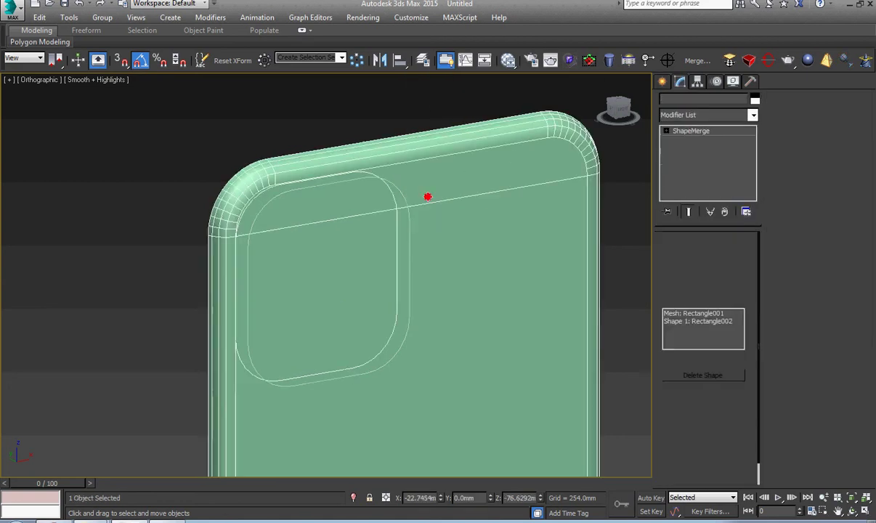
scroll(315, 232, up, 3)
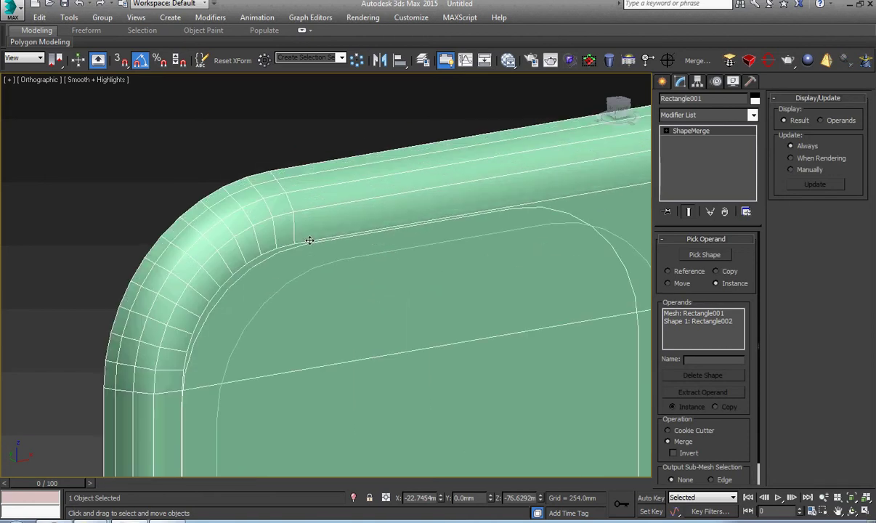
middle_drag(298, 255, 311, 244)
click(313, 242)
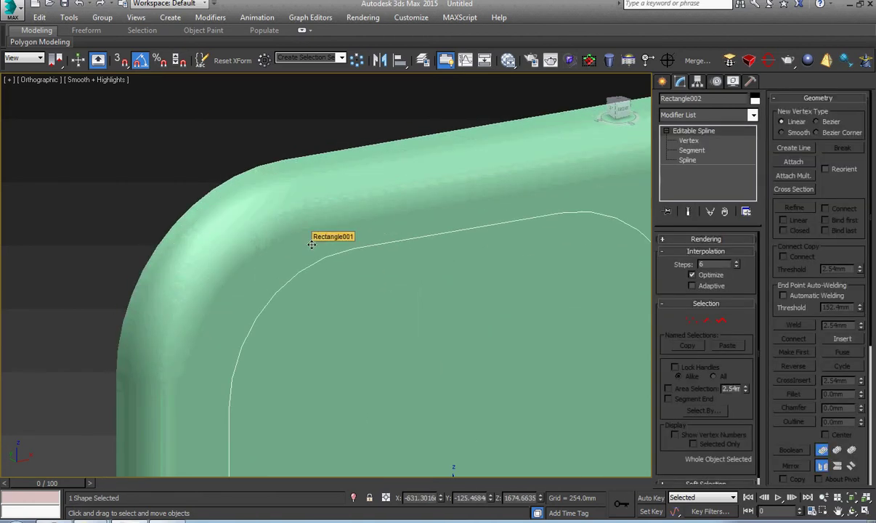
click(313, 242)
key(ctrl+z)
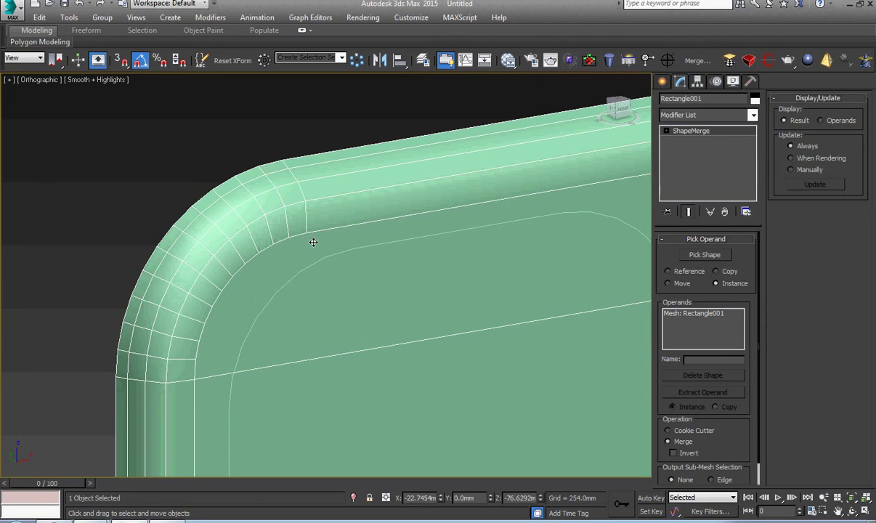
Show the Front view in wireframe and examine the camera outline against the inner edge of the body's rim.
key(f)
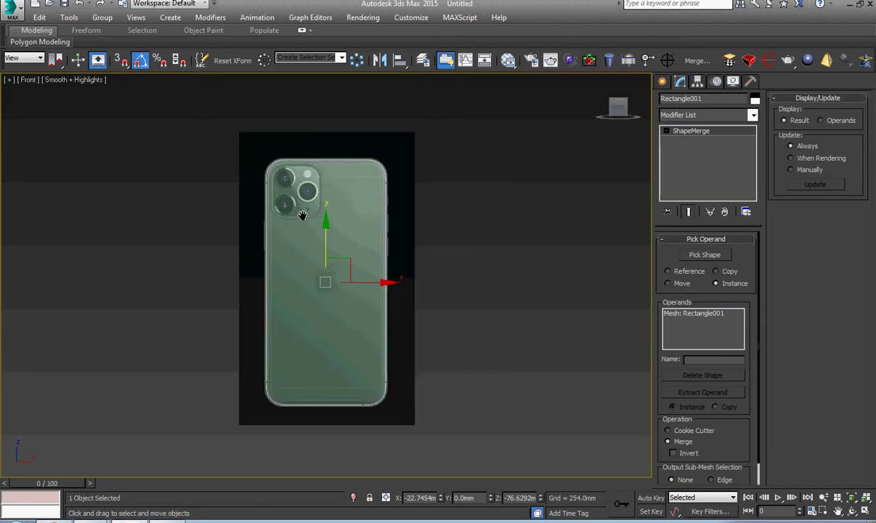
scroll(307, 227, up, 8)
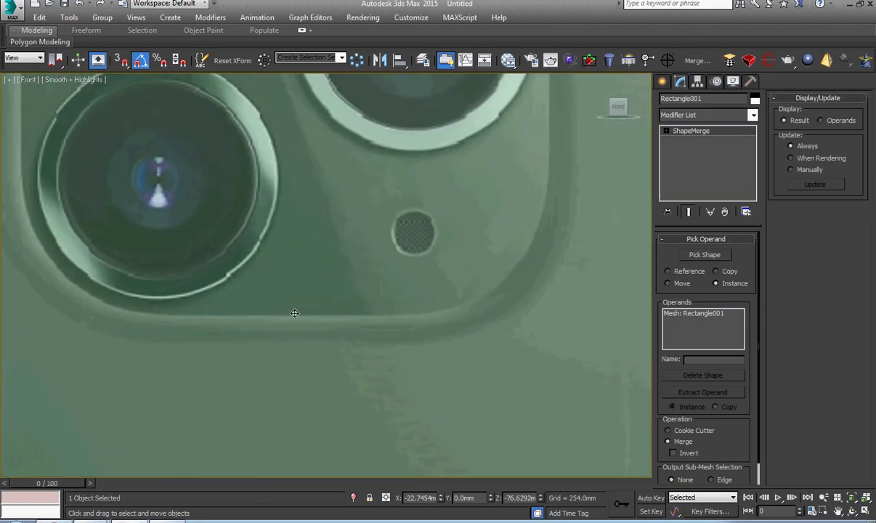
middle_drag(294, 309, 317, 336)
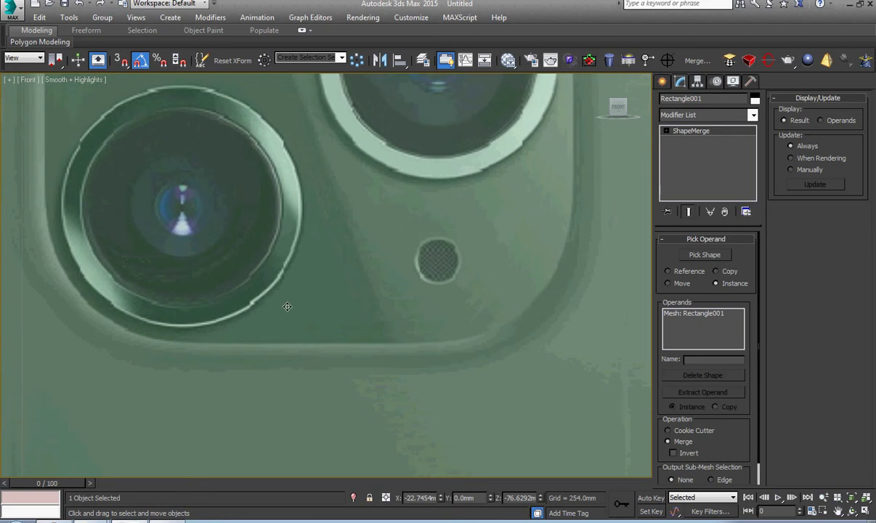
click(56, 78)
click(90, 121)
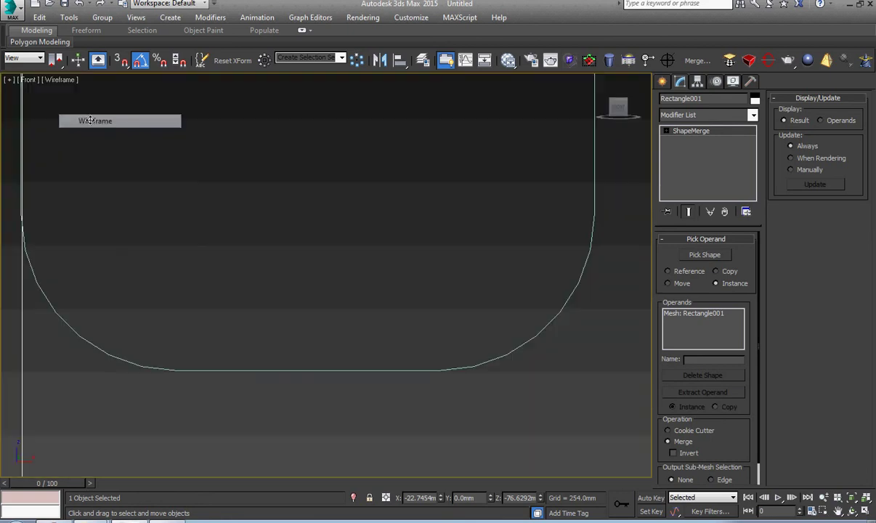
scroll(113, 160, down, 6)
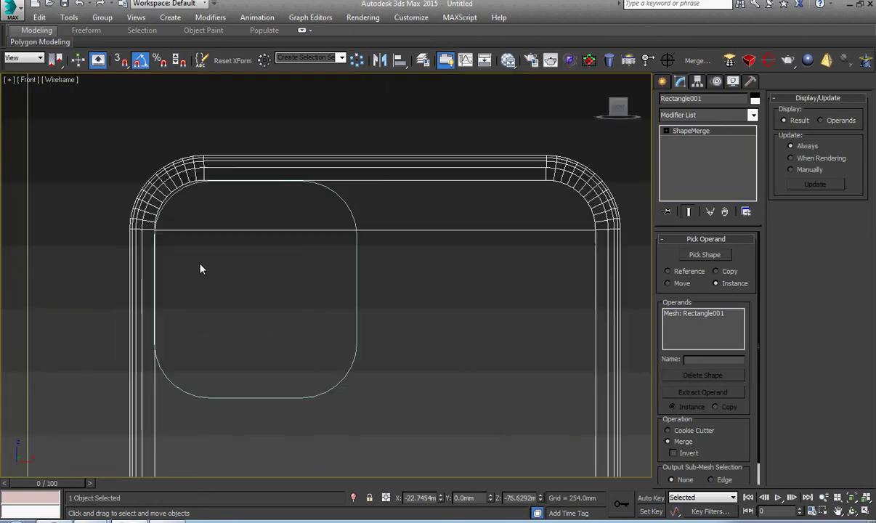
scroll(201, 269, up, 5)
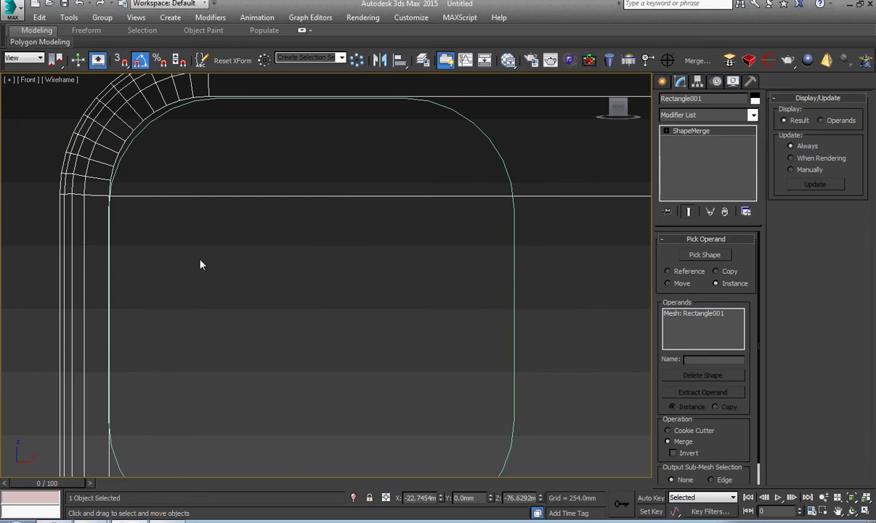
Convert the ShapeMerge phone body back to an Editable Poly.
right_click(529, 154)
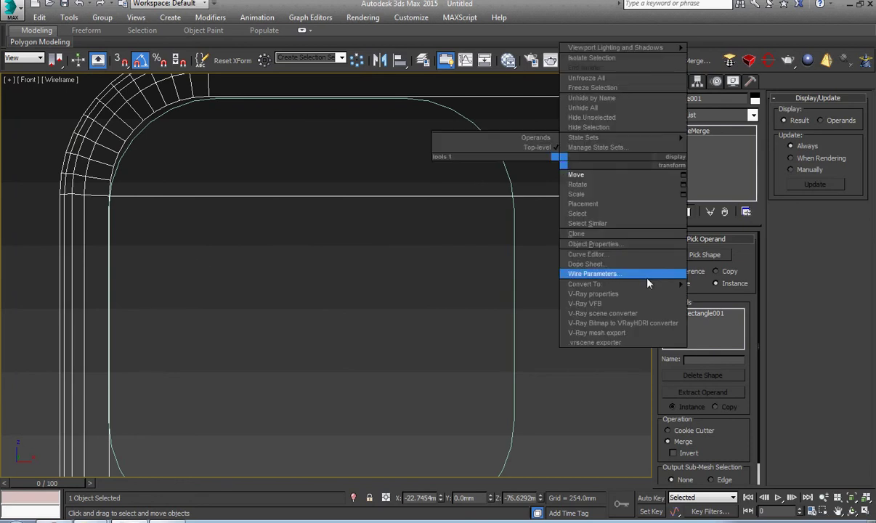
mouse_move(609, 260)
click(694, 277)
Scale the three flat back polygons up slightly along X, to 101 percent in the last pass, then return to object level and deselect the body.
key(4)
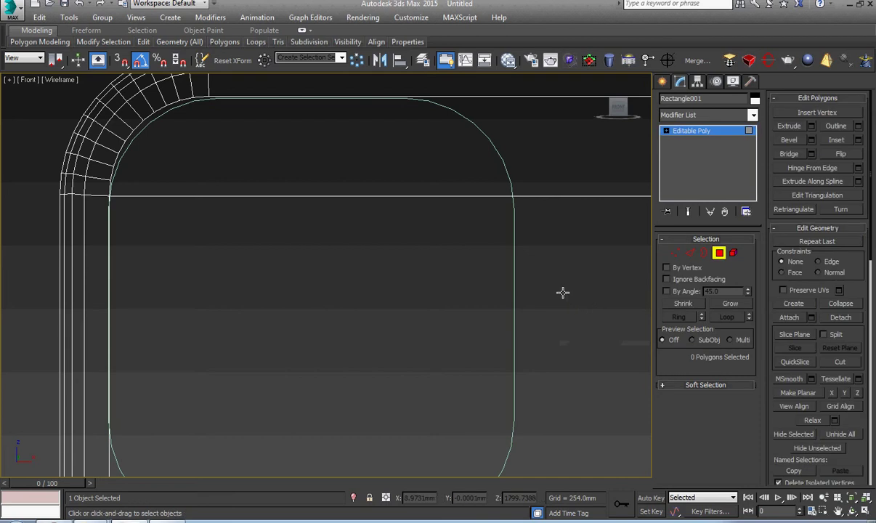
click(452, 173)
ctrl+click(459, 266)
key(z)
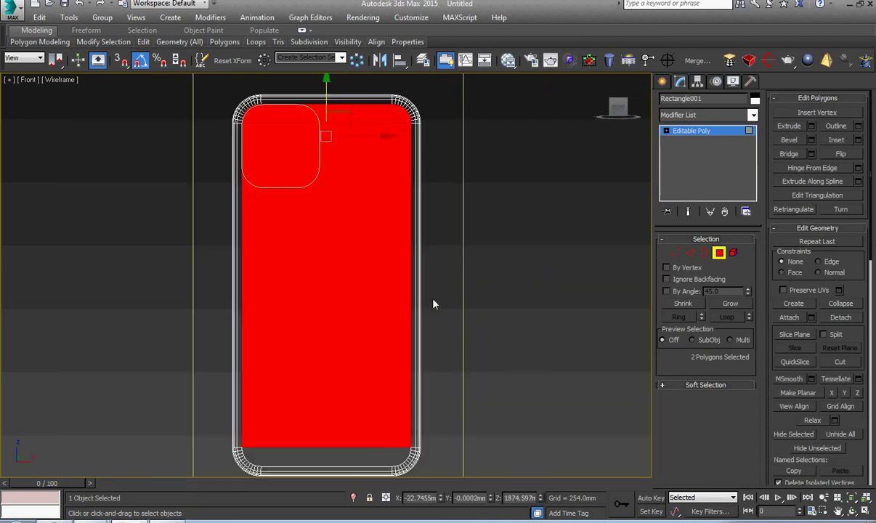
ctrl+click(371, 450)
scroll(305, 217, up, 7)
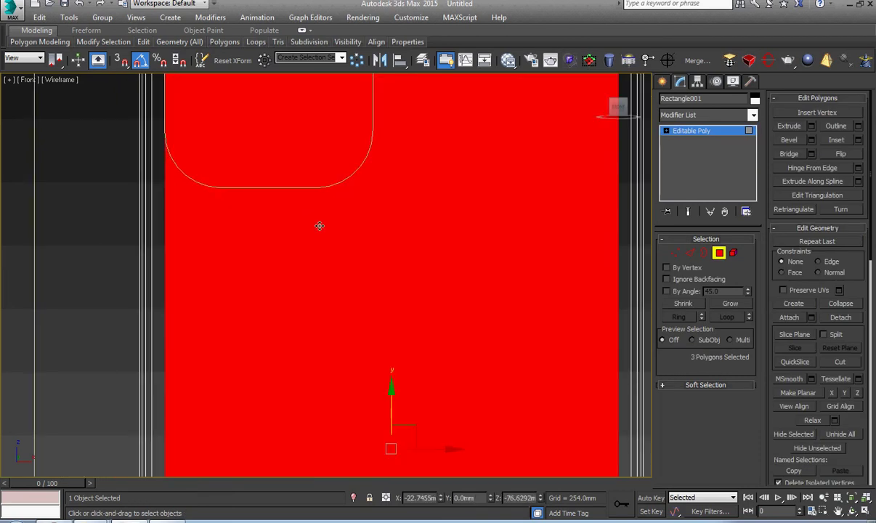
scroll(320, 225, down, 4)
right_click(323, 263)
click(399, 302)
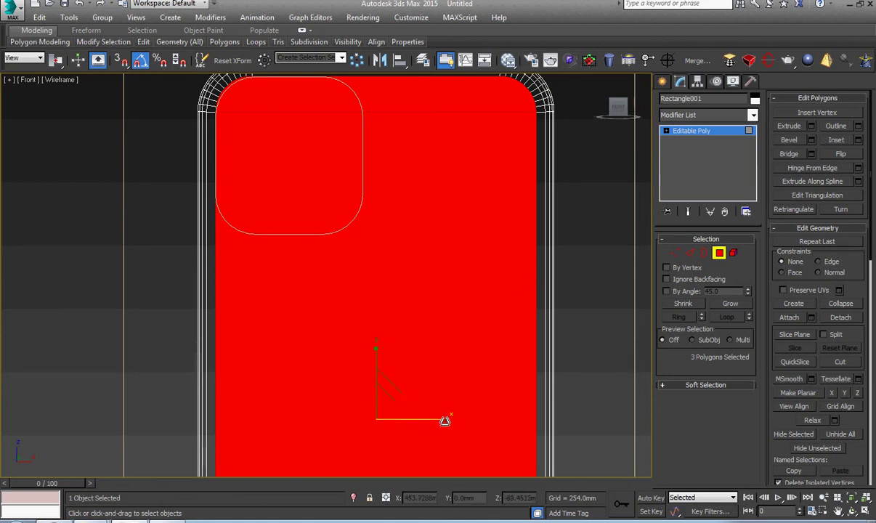
drag(444, 422, 445, 421)
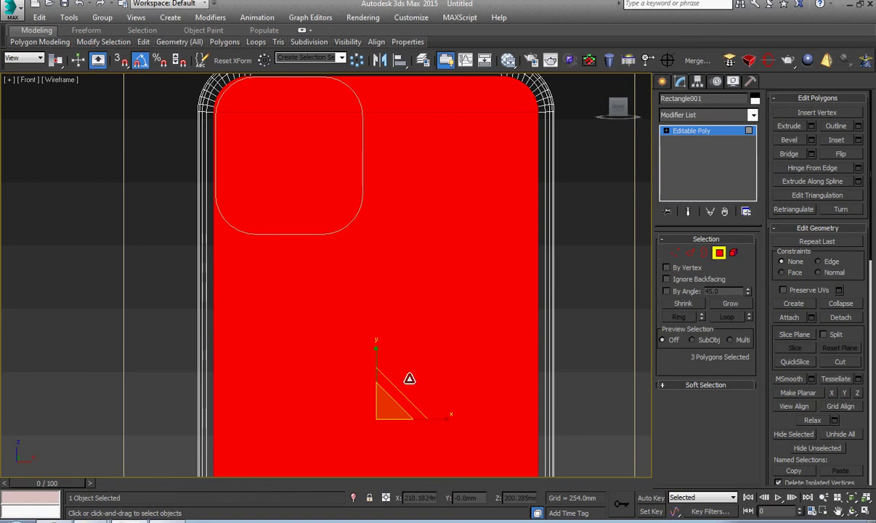
middle_drag(409, 378, 413, 407)
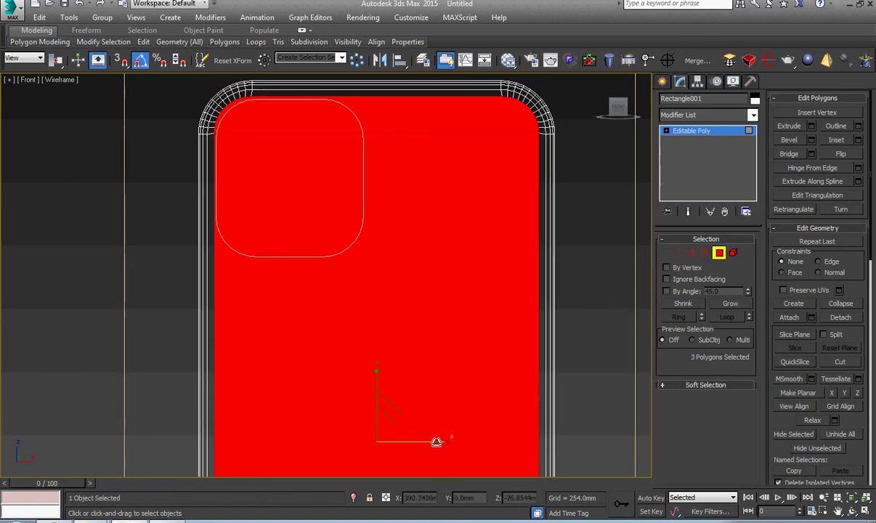
drag(437, 442, 437, 442)
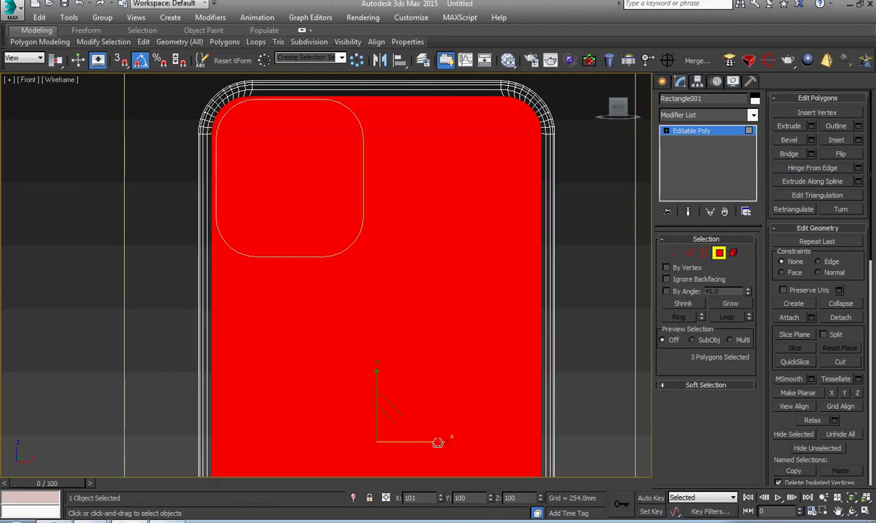
click(667, 131)
click(685, 131)
click(587, 189)
key(z)
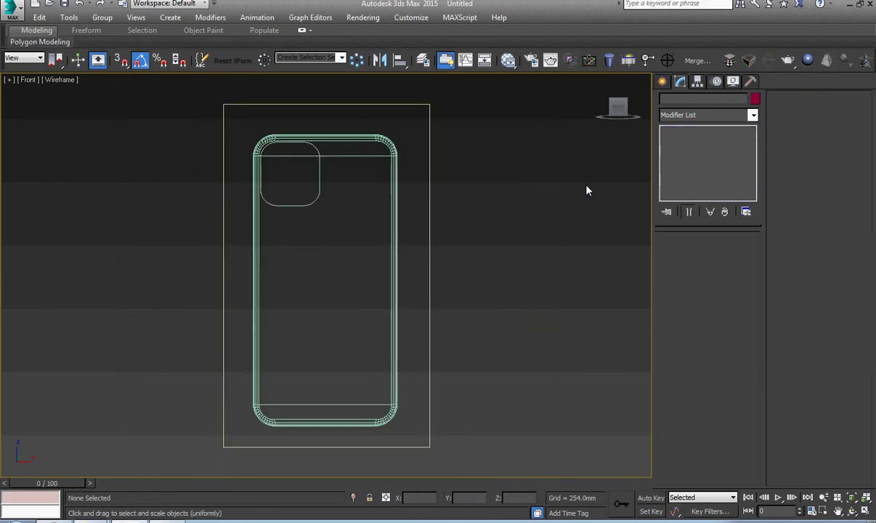
Save the scene as "appl-" in the Iphone folder under TURBOSQUID.
key(ctrl+s)
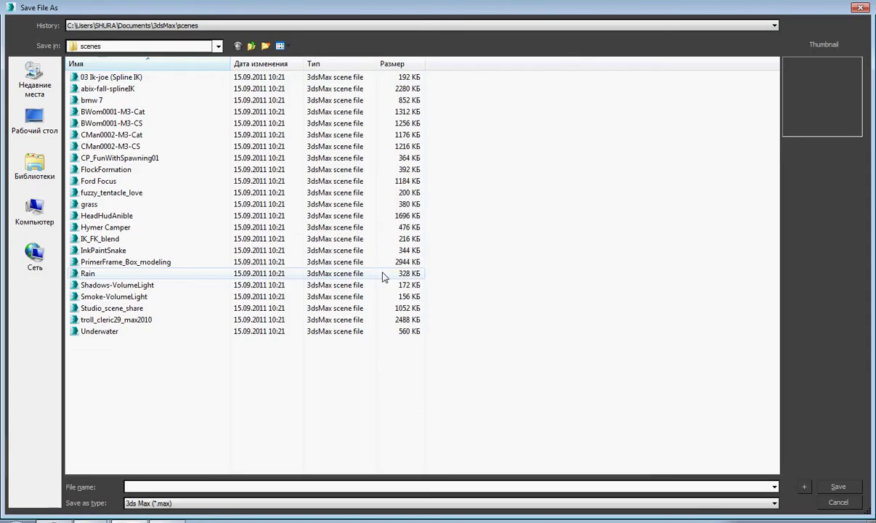
click(215, 26)
click(215, 28)
click(217, 27)
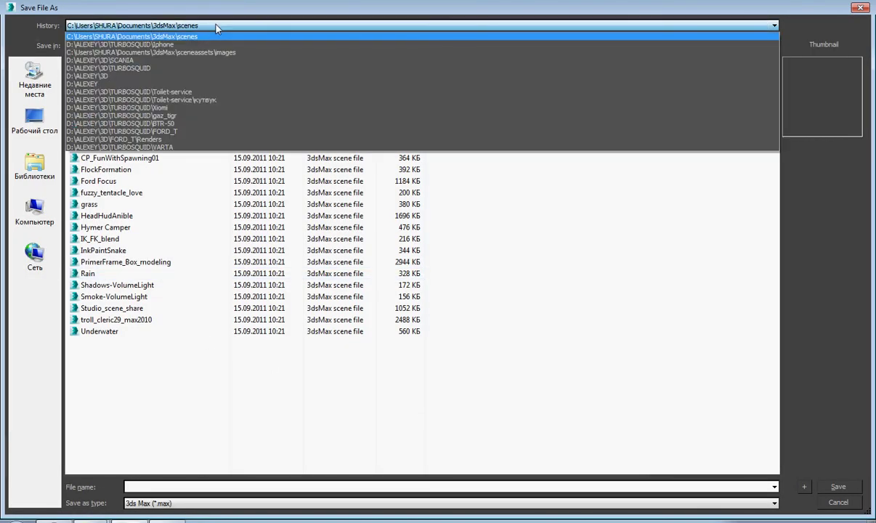
click(216, 75)
double_click(131, 203)
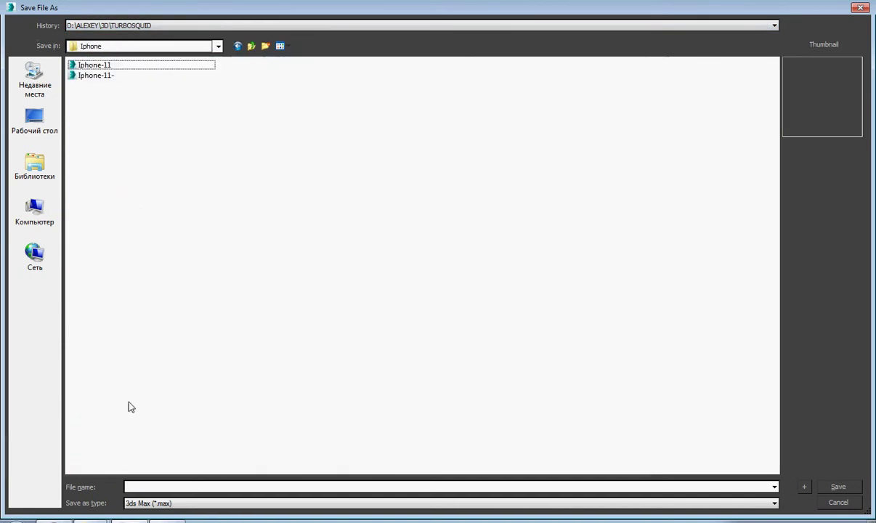
click(154, 487)
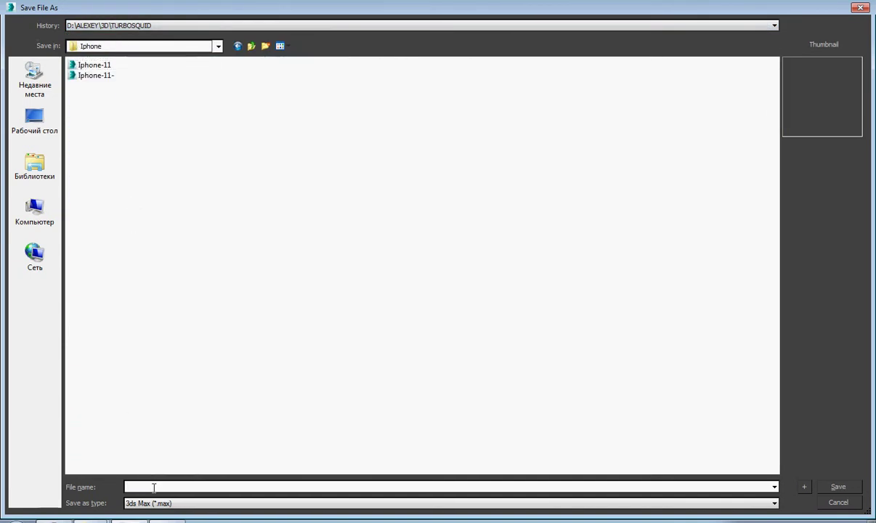
text(appl-)
key(Return)
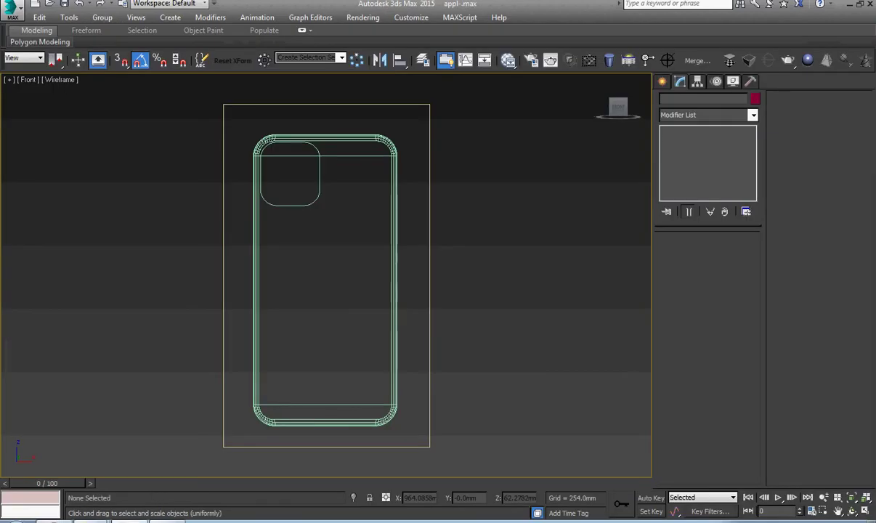